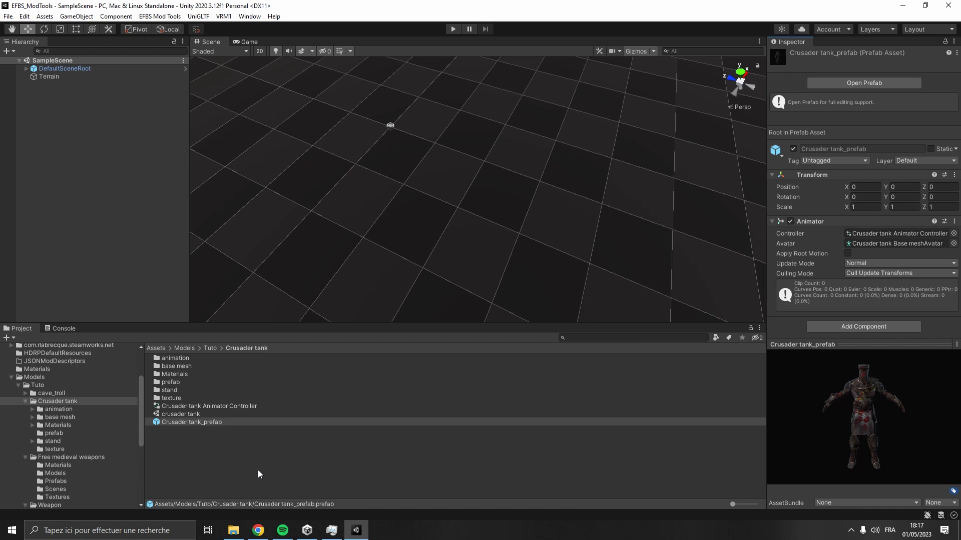
- Check the rig's Animation Type on the Crusader tank Base mesh model, keeping it on Humanoid
{"action": "left_click", "coordinate": [255, 473]}
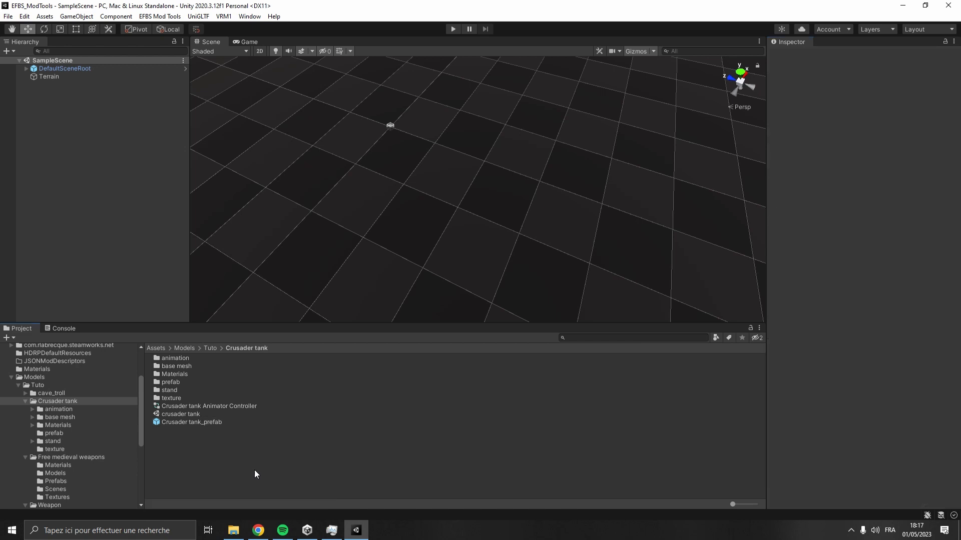
{"action": "double_click", "coordinate": [198, 365]}
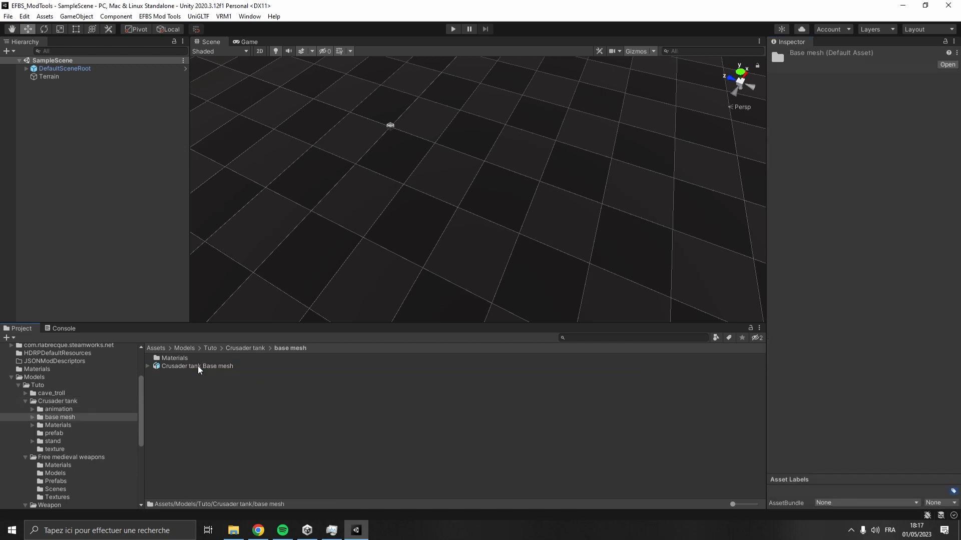
{"action": "left_click", "coordinate": [198, 366]}
{"action": "left_click", "coordinate": [885, 95]}
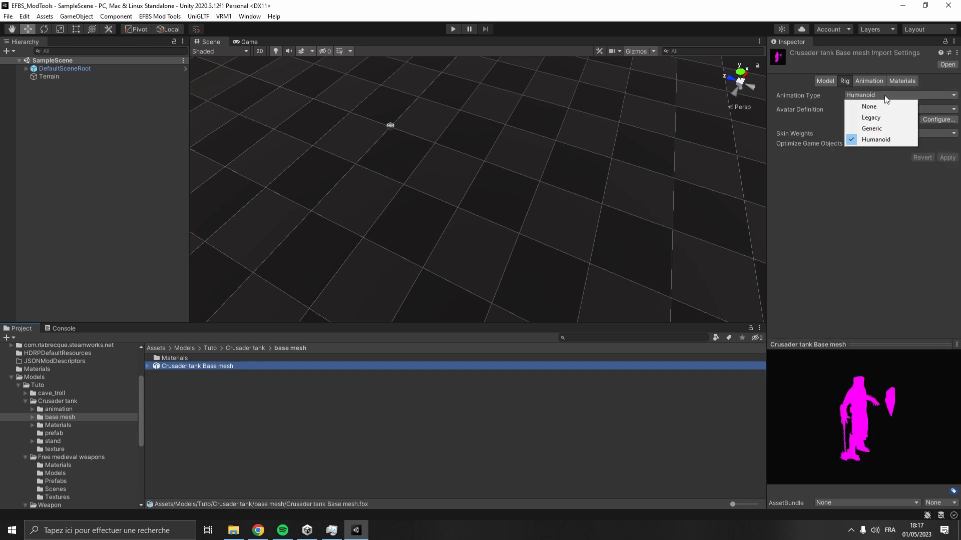
{"action": "left_click", "coordinate": [899, 141]}
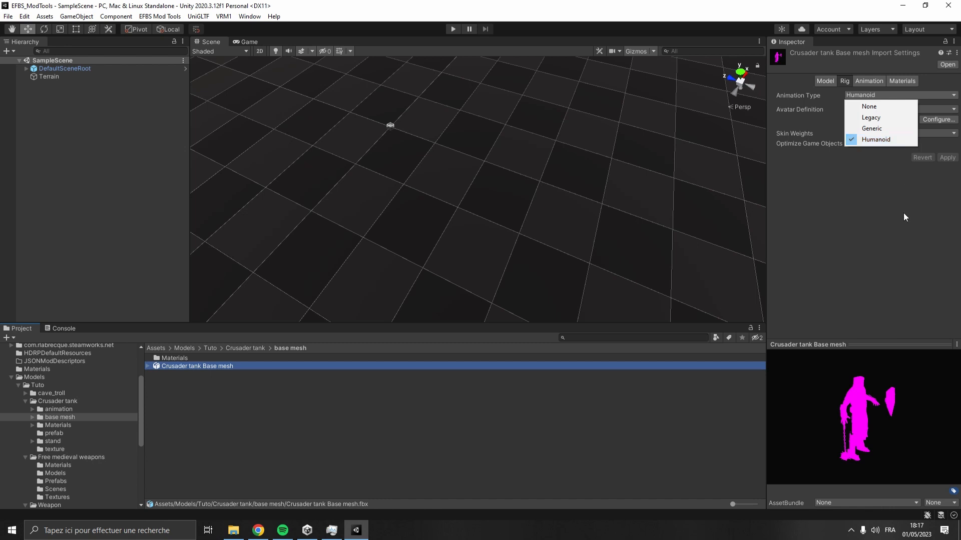
- Examine the surface inputs of the Crusader tank_body material in the Crusader tank Materials folder
{"action": "left_click", "coordinate": [253, 349]}
{"action": "double_click", "coordinate": [224, 373]}
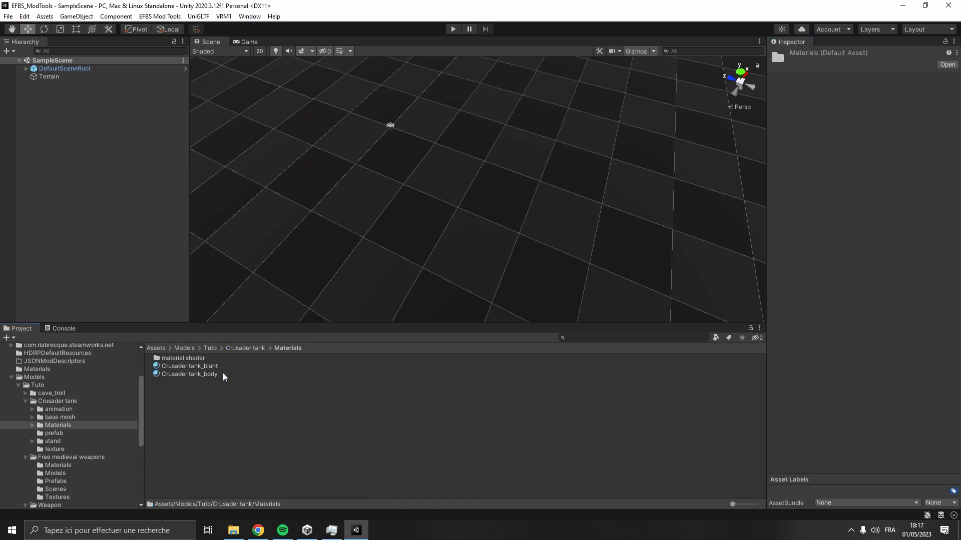
{"action": "left_click", "coordinate": [223, 374]}
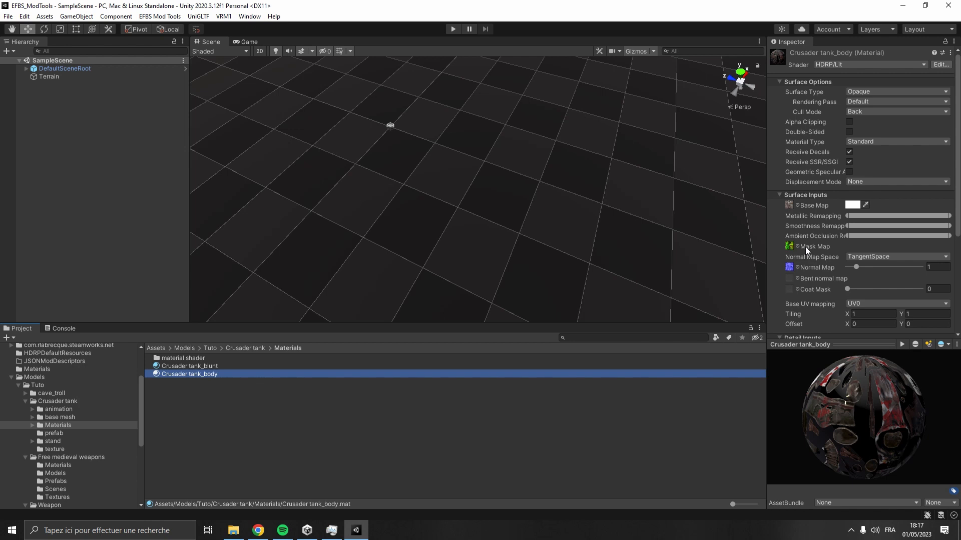
- Locate the body material's mask map texture and preview its individual colour channels, ending on the full RGB preview
{"action": "left_click", "coordinate": [790, 246]}
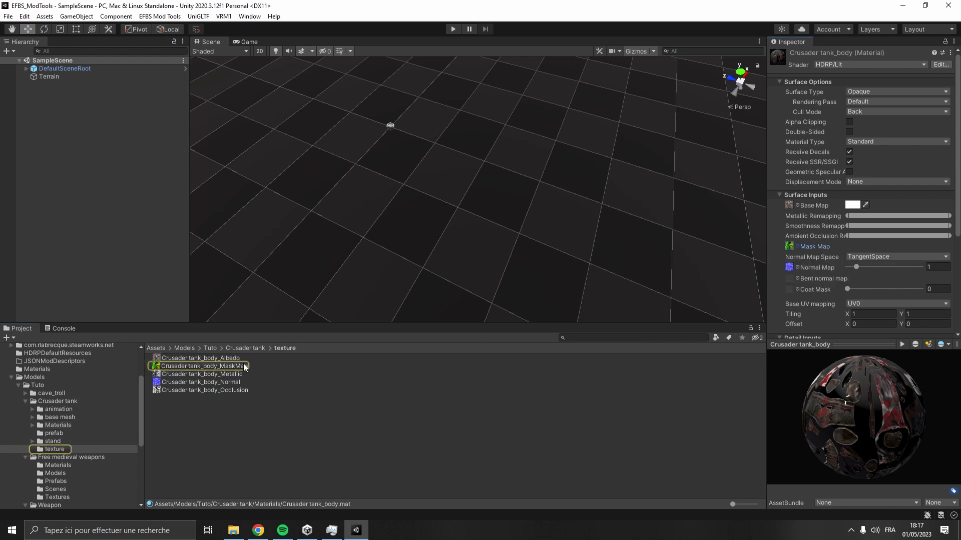
{"action": "left_click", "coordinate": [297, 366]}
{"action": "left_click", "coordinate": [854, 342]}
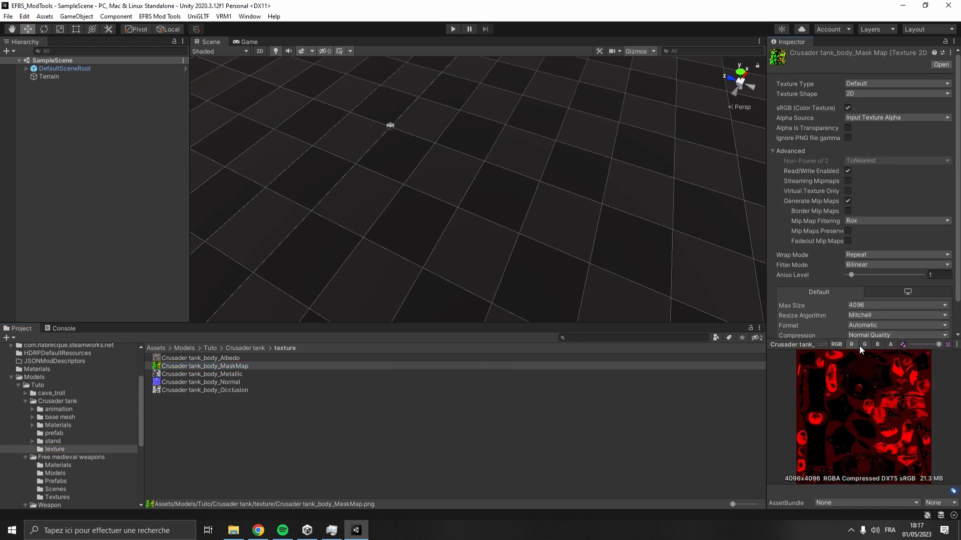
{"action": "left_click", "coordinate": [864, 343]}
{"action": "left_click", "coordinate": [890, 344]}
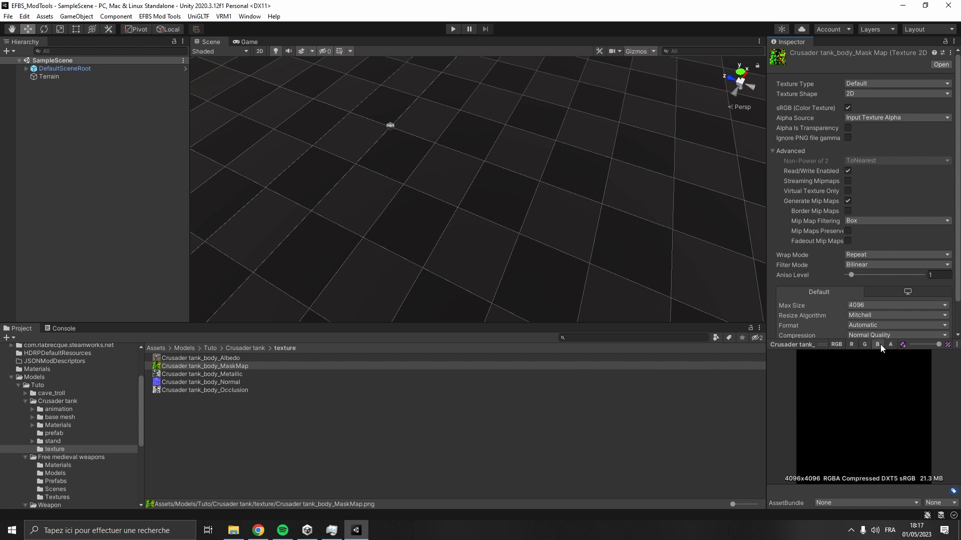
{"action": "left_click", "coordinate": [835, 345]}
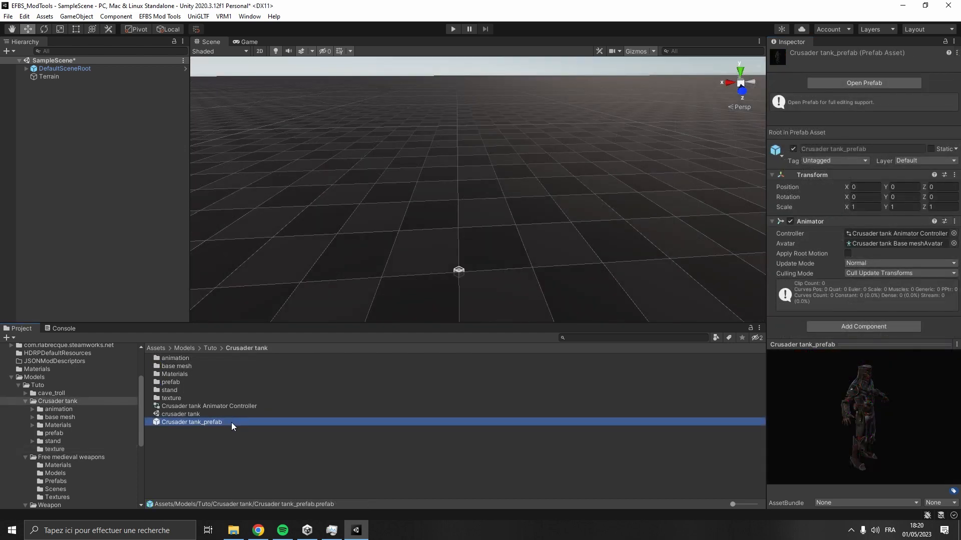
- Add Crusader tank_prefab to SampleScene and unpack the prefab completely
{"action": "left_click_drag", "start_coordinate": [235, 423], "coordinate": [139, 248]}
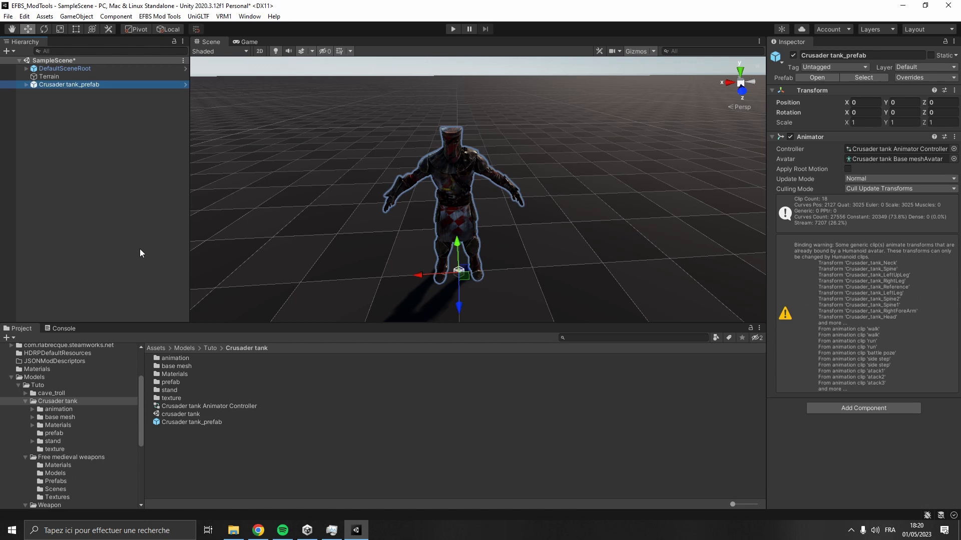
{"action": "right_click", "coordinate": [144, 84]}
{"action": "mouse_move", "coordinate": [209, 206]}
{"action": "left_click", "coordinate": [278, 258]}
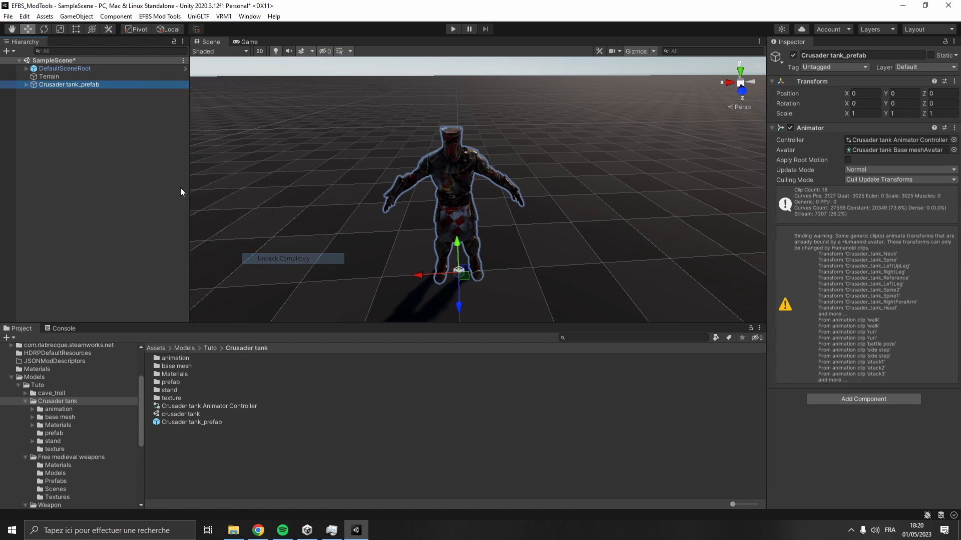
- Set the Animator controller of Crusader tank_prefab to 1H
{"action": "left_click", "coordinate": [58, 85]}
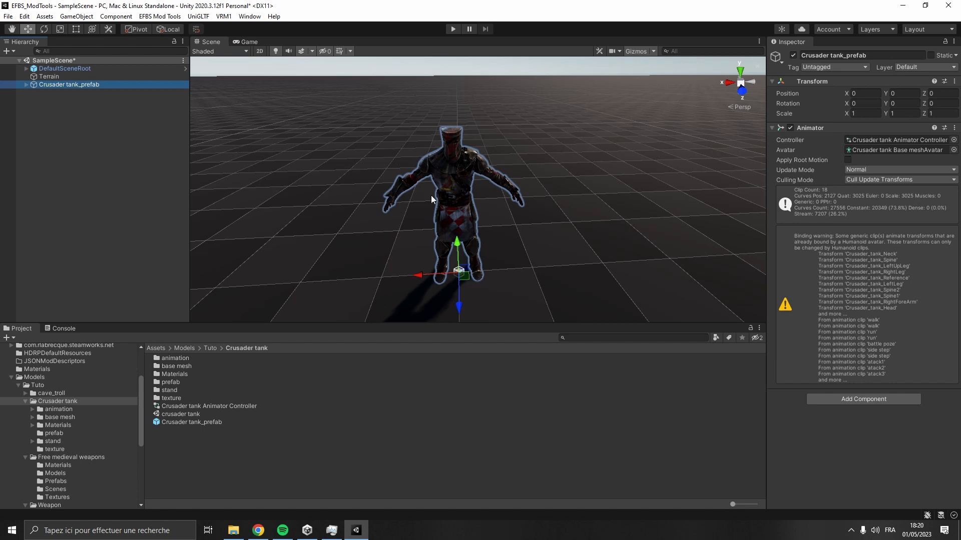
{"action": "left_click", "coordinate": [953, 140]}
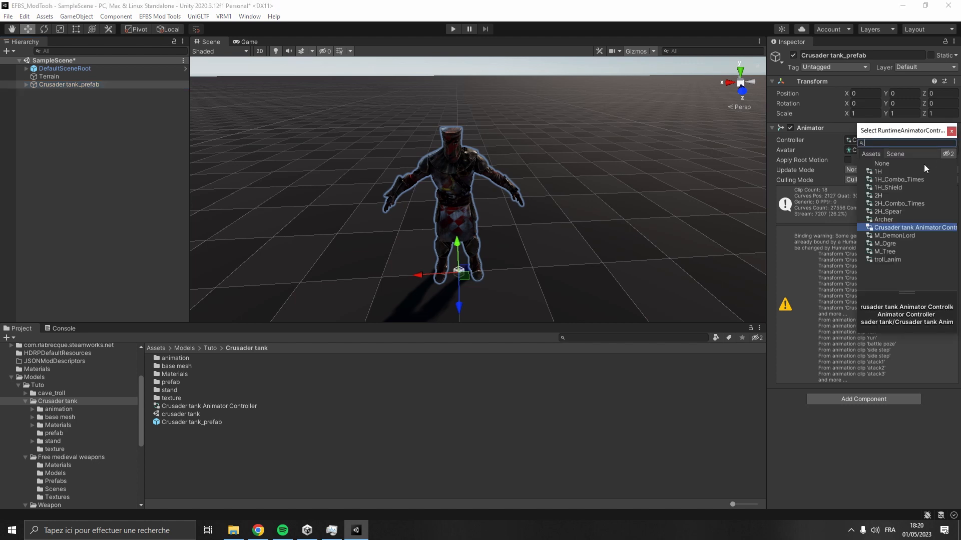
{"action": "left_click", "coordinate": [896, 171]}
{"action": "double_click", "coordinate": [888, 171]}
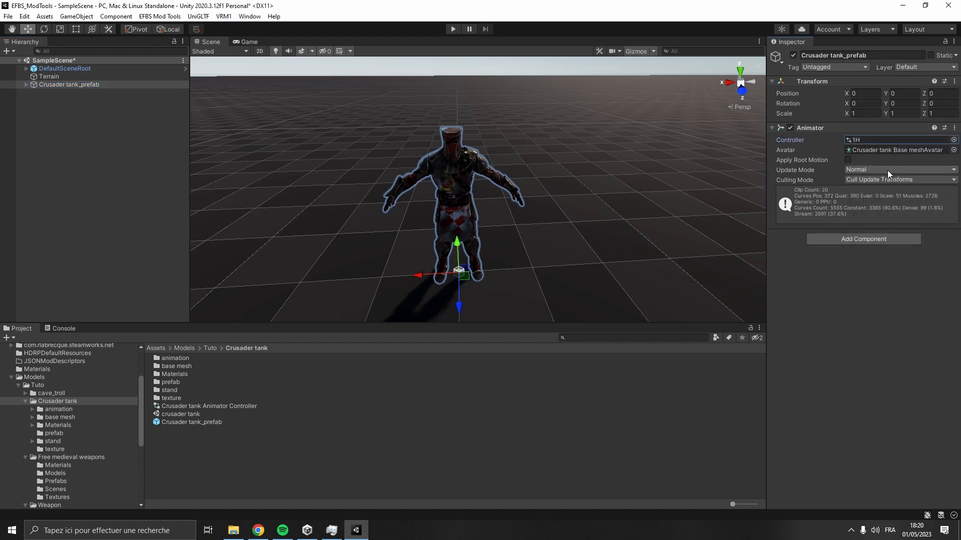
- Preview the 00_Idle clip on the crusader in the Animation window, then close the preview and deselect the character
{"action": "left_click", "coordinate": [249, 16]}
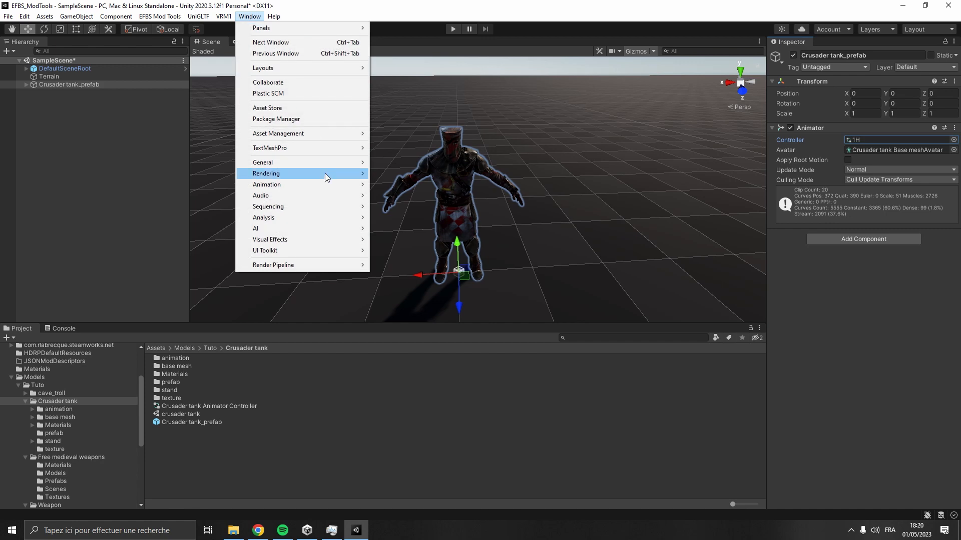
{"action": "mouse_move", "coordinate": [326, 173]}
{"action": "left_click", "coordinate": [418, 184]}
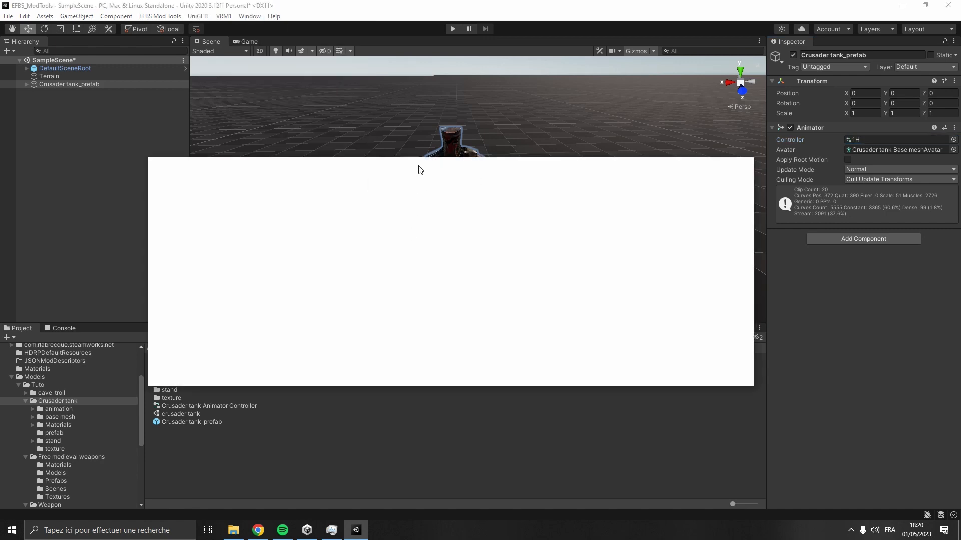
{"action": "left_click_drag", "start_coordinate": [418, 166], "coordinate": [401, 277]}
{"action": "left_click", "coordinate": [203, 285]}
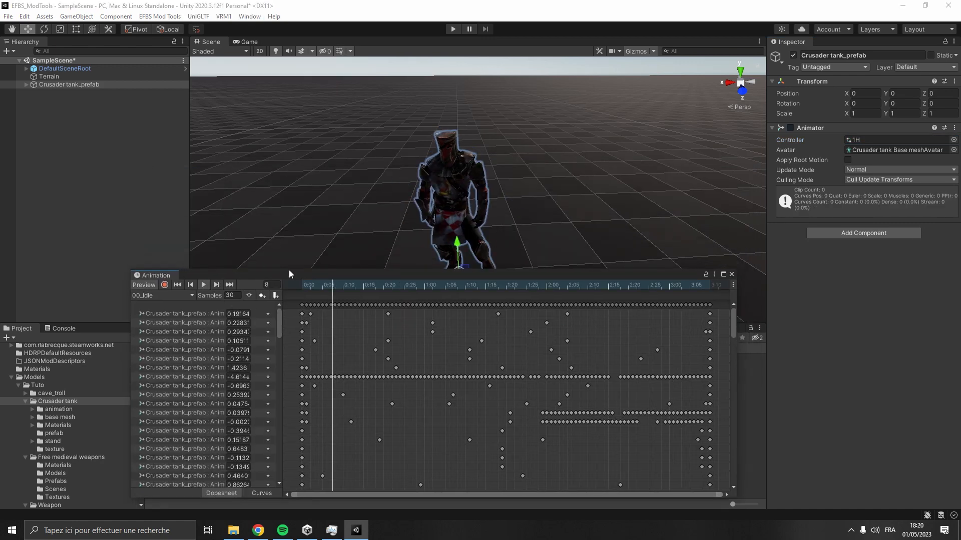
{"action": "right_click_drag", "start_coordinate": [320, 202], "coordinate": [452, 176]}
{"action": "key", "text": "s"}
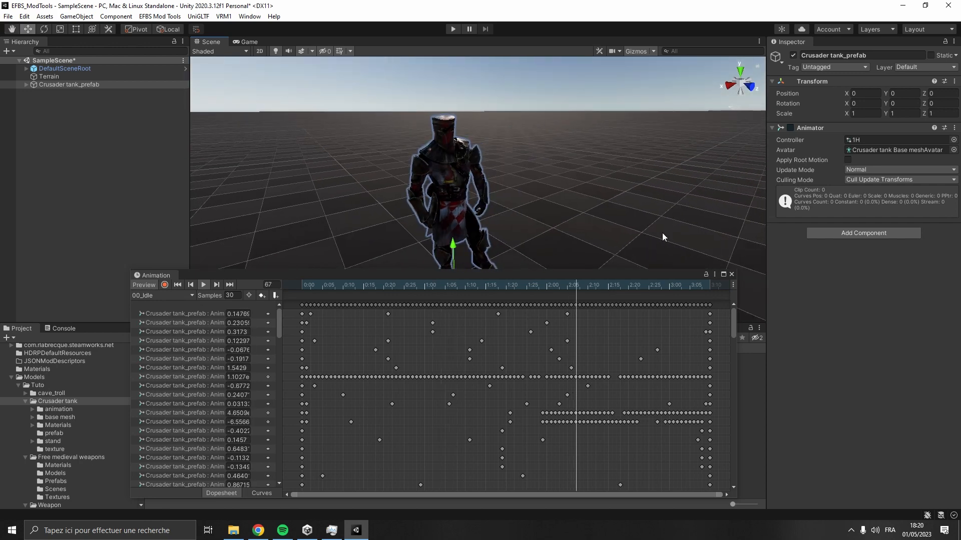
{"action": "left_click", "coordinate": [732, 275]}
{"action": "left_click", "coordinate": [105, 190]}
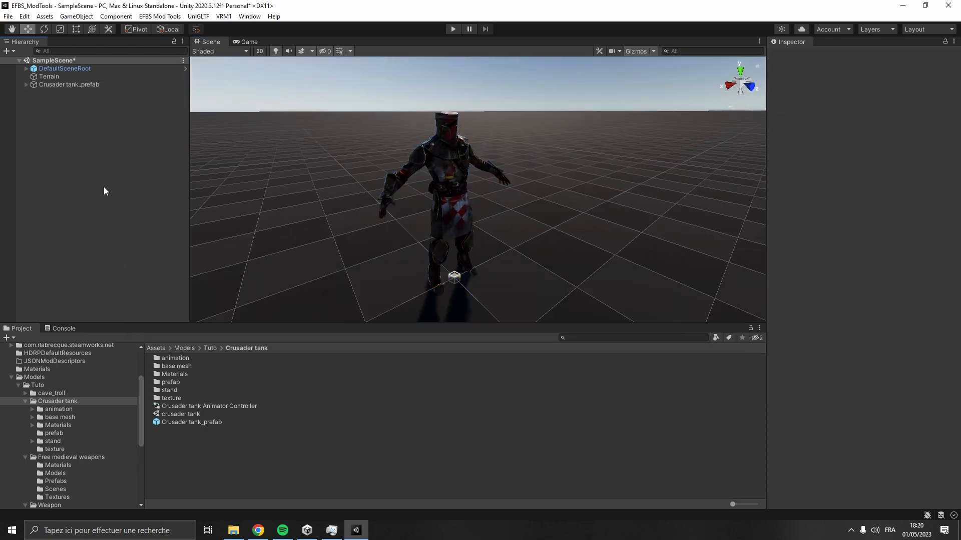
- Add the Sword_OH prefab from the Free medieval weapons Prefabs folder to the scene
{"action": "left_click", "coordinate": [210, 348]}
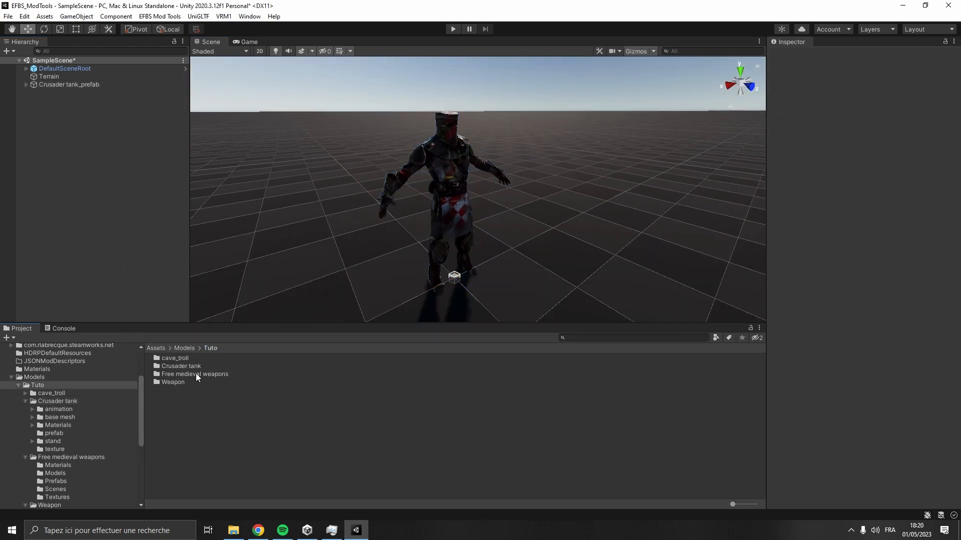
{"action": "double_click", "coordinate": [197, 374]}
{"action": "double_click", "coordinate": [193, 374]}
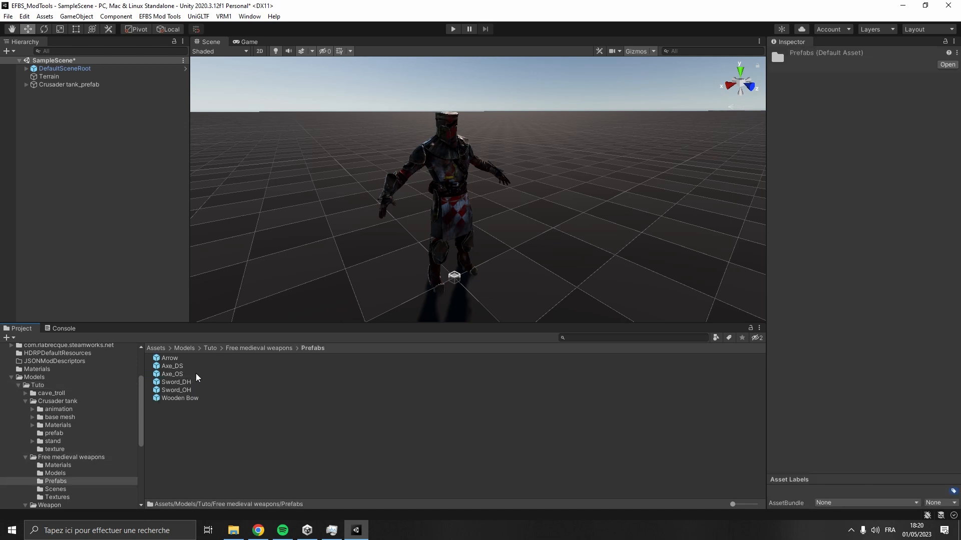
{"action": "left_click", "coordinate": [214, 390]}
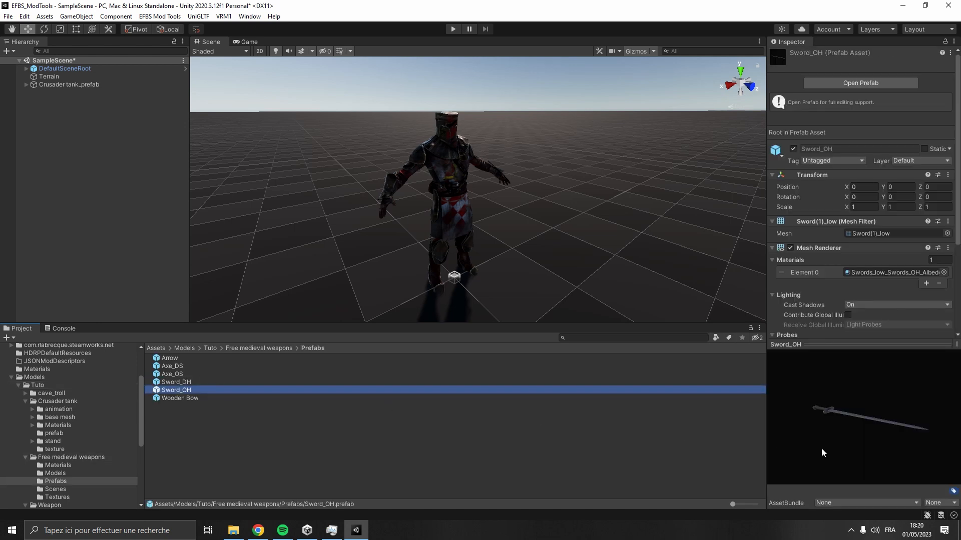
{"action": "left_click_drag", "start_coordinate": [162, 388], "coordinate": [130, 190]}
{"action": "left_click", "coordinate": [124, 178]}
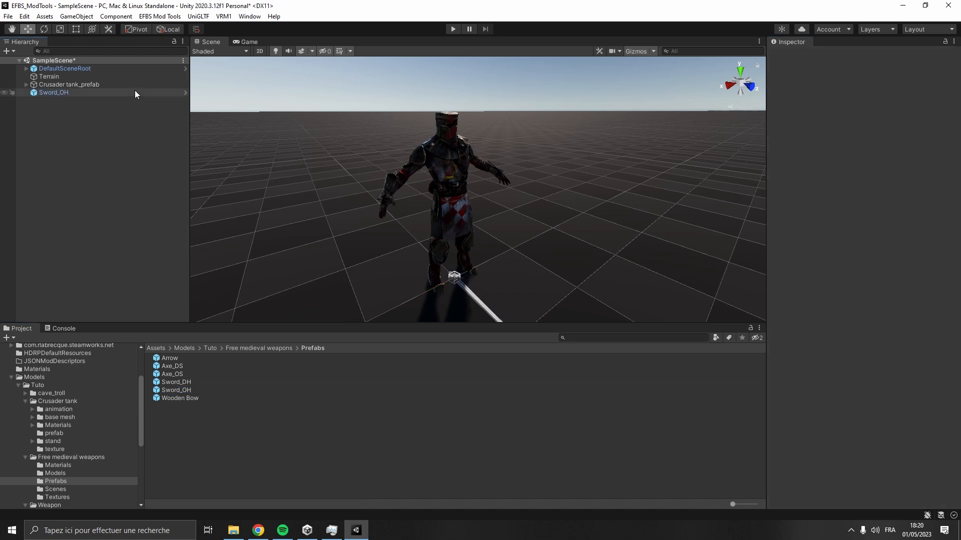
- Search the scene hierarchy for "hand", select the Crusader_tank_RightHand bone and clear the search to reveal it in the tree
{"action": "left_click", "coordinate": [129, 50]}
{"action": "type", "text": "right"}
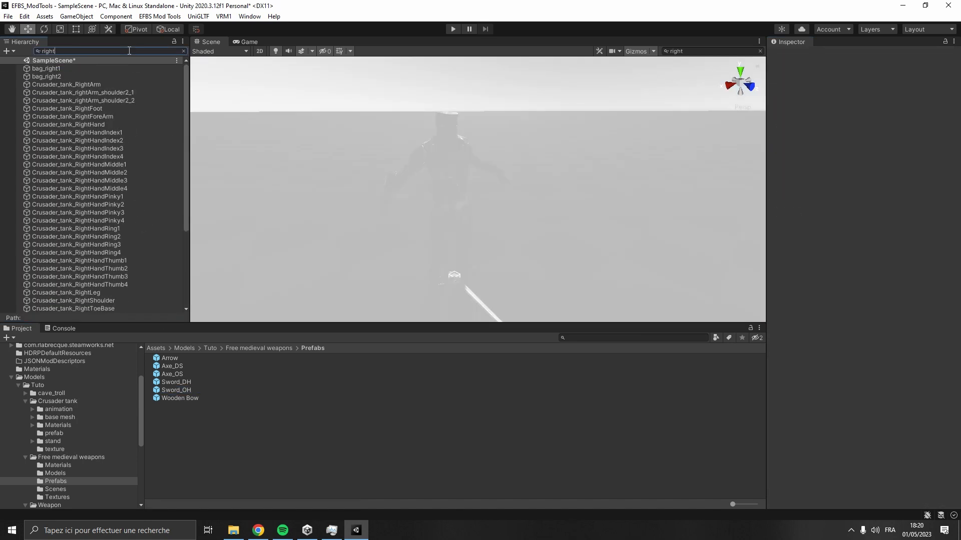
{"action": "type", "text": "_ha"}
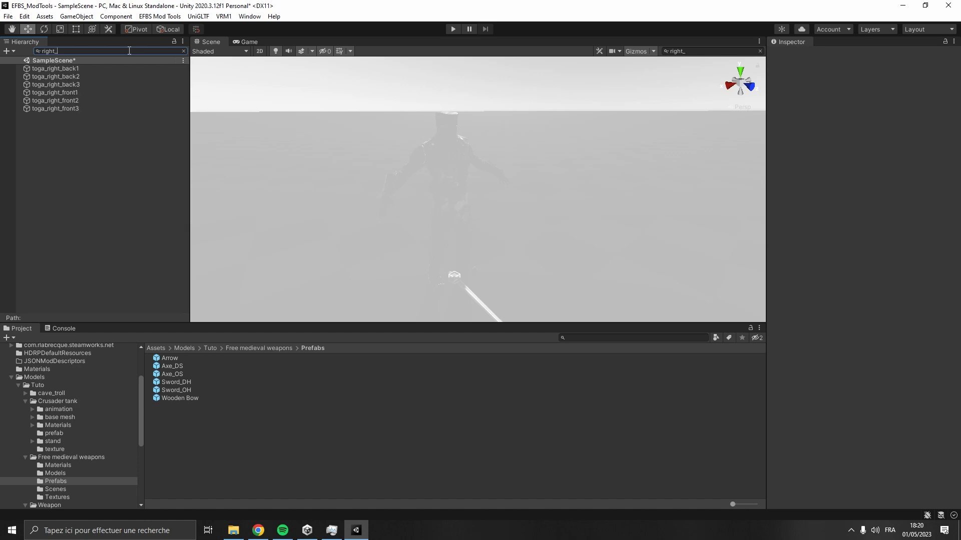
{"action": "key", "text": "BackSpace"}
{"action": "key", "text": "BackSpace"}
{"action": "key", "text": "BackSpace"}
{"action": "key", "text": "BackSpace"}
{"action": "key", "text": "BackSpace"}
{"action": "key", "text": "BackSpace"}
{"action": "key", "text": "BackSpace"}
{"action": "key", "text": "BackSpace"}
{"action": "type", "text": "hand"}
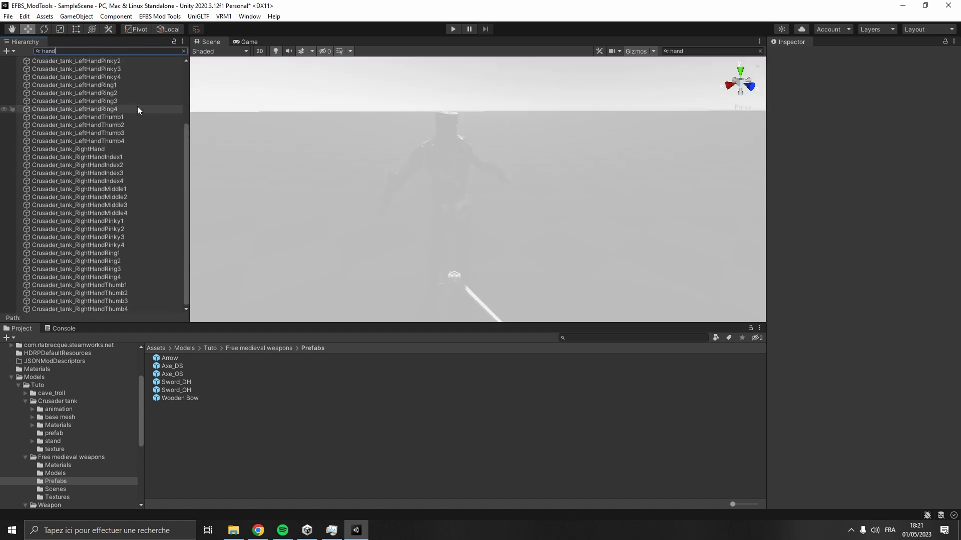
{"action": "left_click", "coordinate": [140, 141]}
{"action": "left_click", "coordinate": [140, 149]}
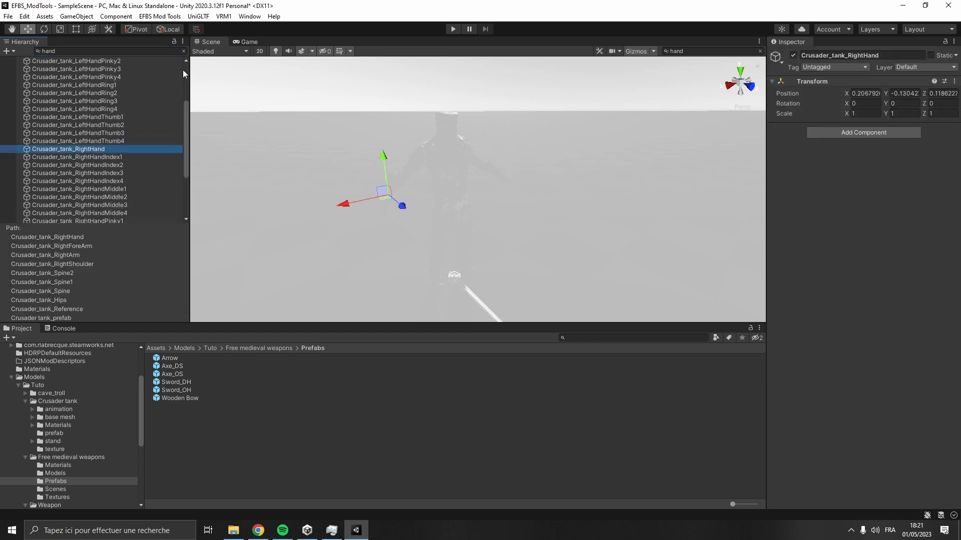
{"action": "left_click", "coordinate": [184, 51]}
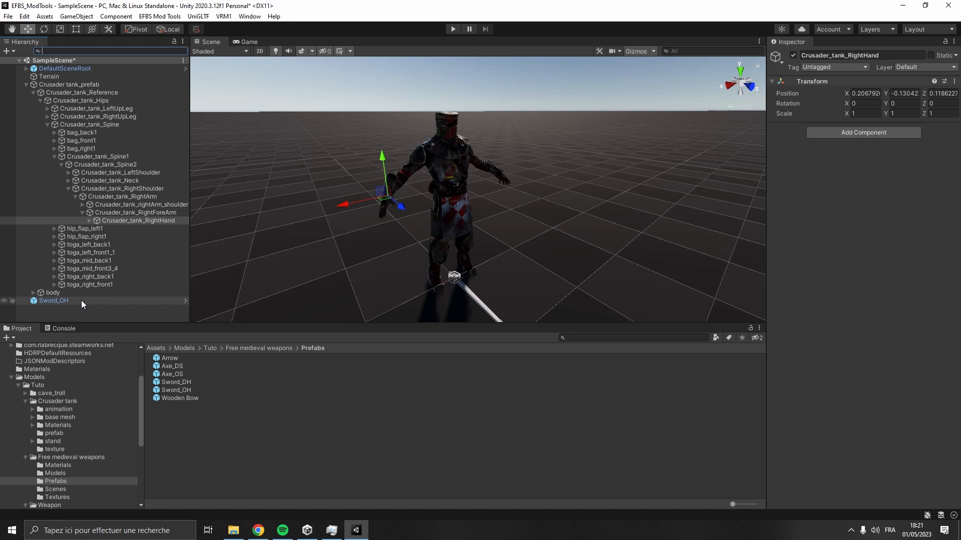
- Unpack Sword_OH completely and make it a child of the Crusader_tank_RightHand bone
{"action": "right_click", "coordinate": [81, 300]}
{"action": "mouse_move", "coordinate": [137, 141]}
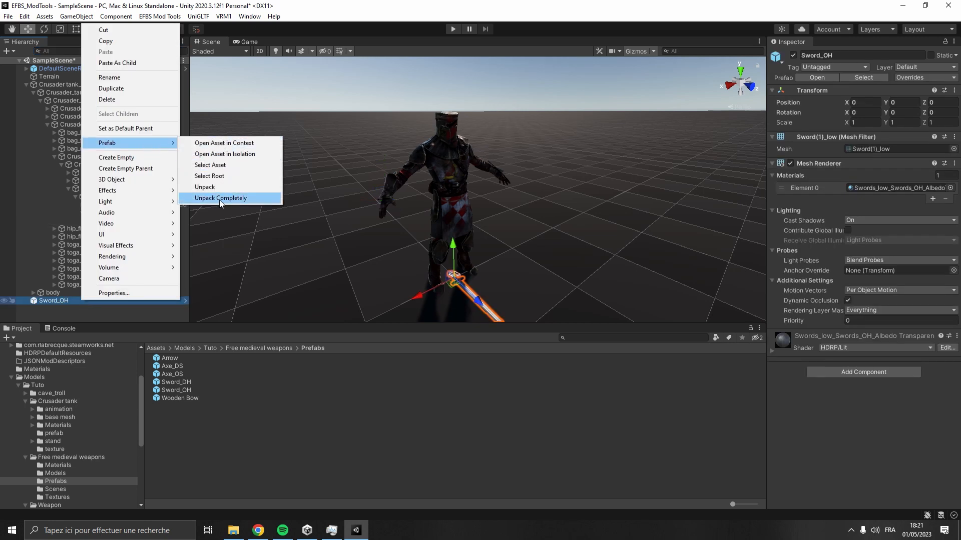
{"action": "left_click", "coordinate": [219, 198]}
{"action": "left_click_drag", "start_coordinate": [123, 299], "coordinate": [155, 219]}
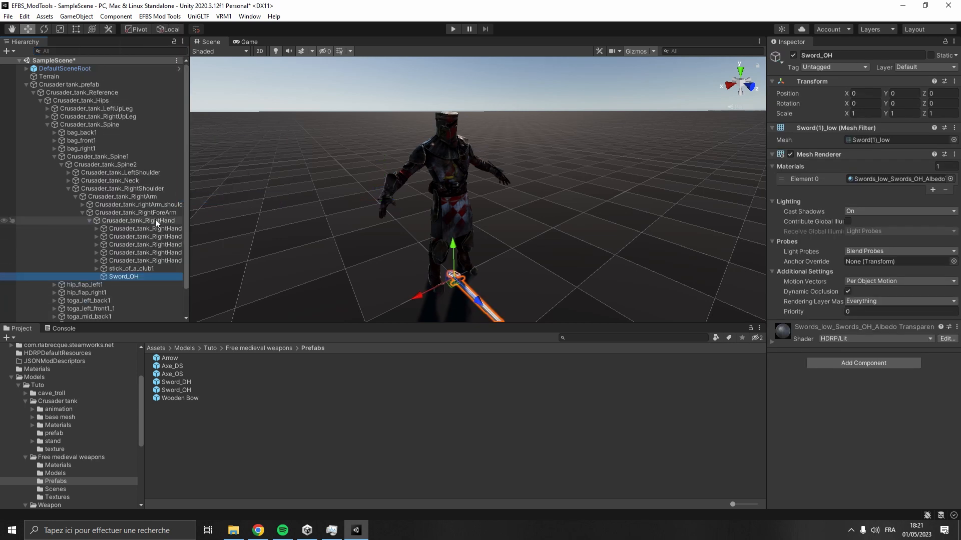
- Set the sword's local position to 0, 0, 0
{"action": "left_click", "coordinate": [851, 95]}
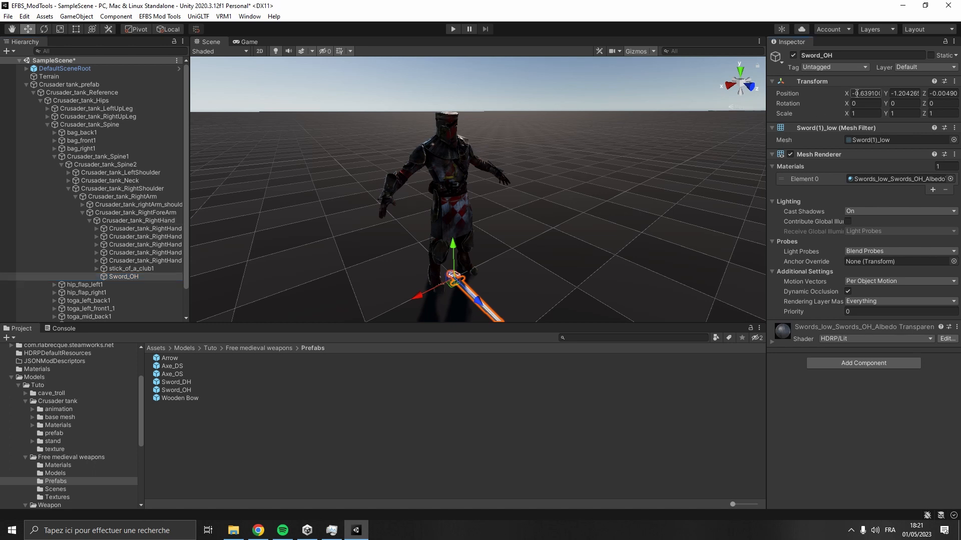
{"action": "type", "text": "0"}
{"action": "key", "text": "Tab"}
{"action": "type", "text": "0"}
{"action": "key", "text": "Tab"}
{"action": "type", "text": "0"}
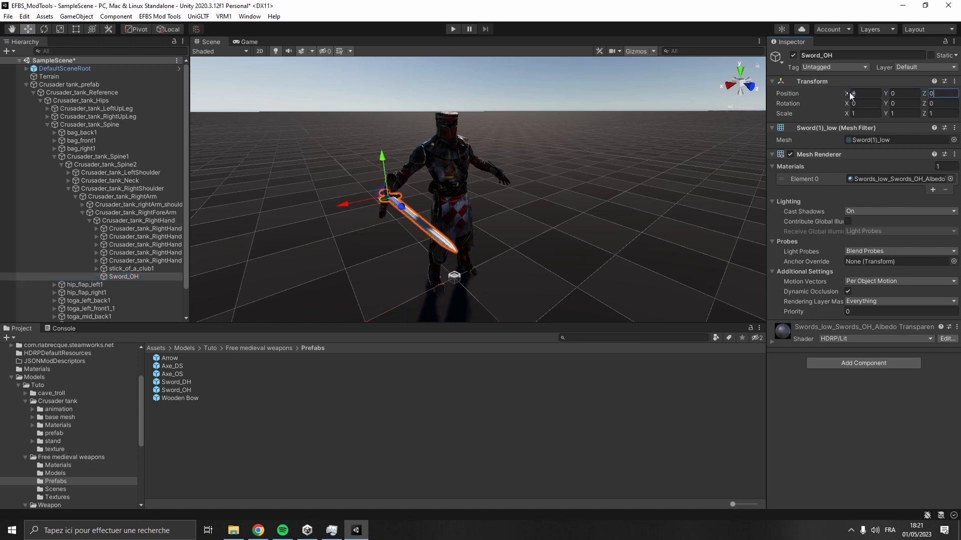
- Select Crusader tank_prefab, frame it in the scene and open the Animation window for it
{"action": "left_click", "coordinate": [88, 87]}
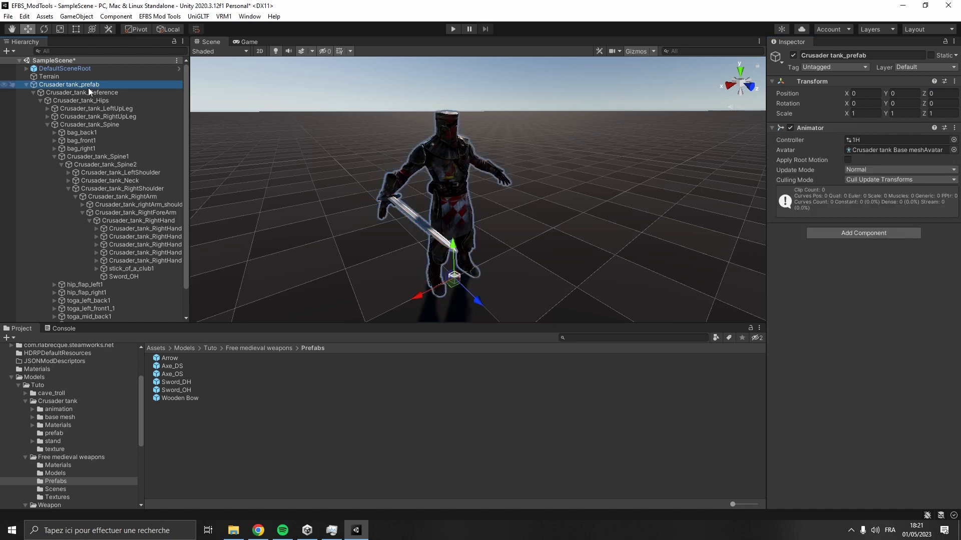
{"action": "double_click", "coordinate": [88, 86]}
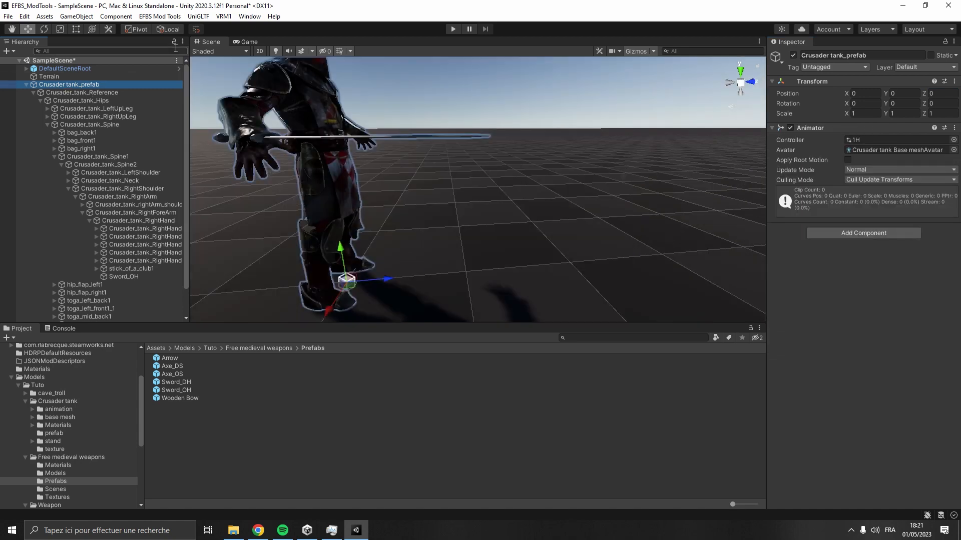
{"action": "left_click", "coordinate": [249, 16]}
{"action": "mouse_move", "coordinate": [283, 186]}
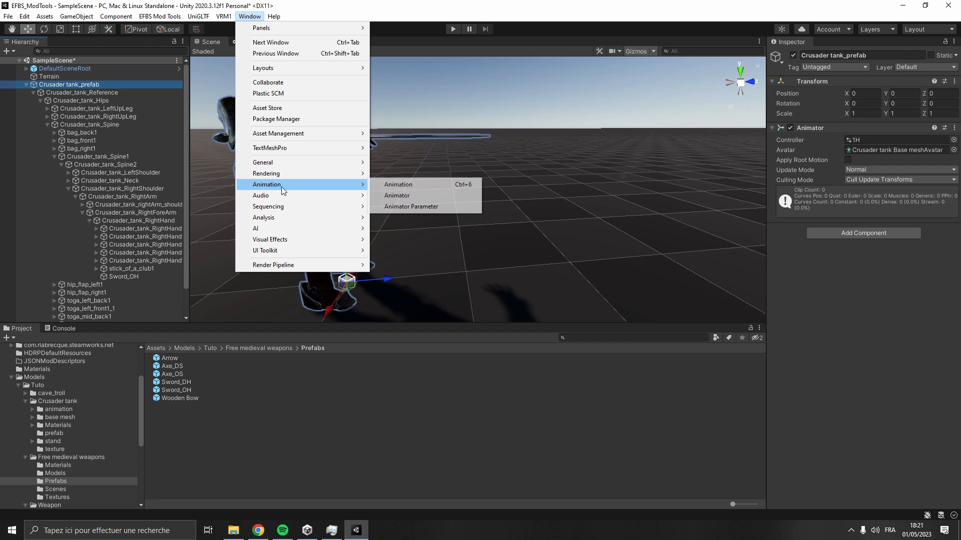
{"action": "left_click", "coordinate": [383, 186]}
{"action": "left_click_drag", "start_coordinate": [402, 245], "coordinate": [627, 268]}
- Play the 09_Attack_Light_Fwd clip and scrub to about frame 33 to pose the character mid-attack
{"action": "left_click", "coordinate": [377, 286]}
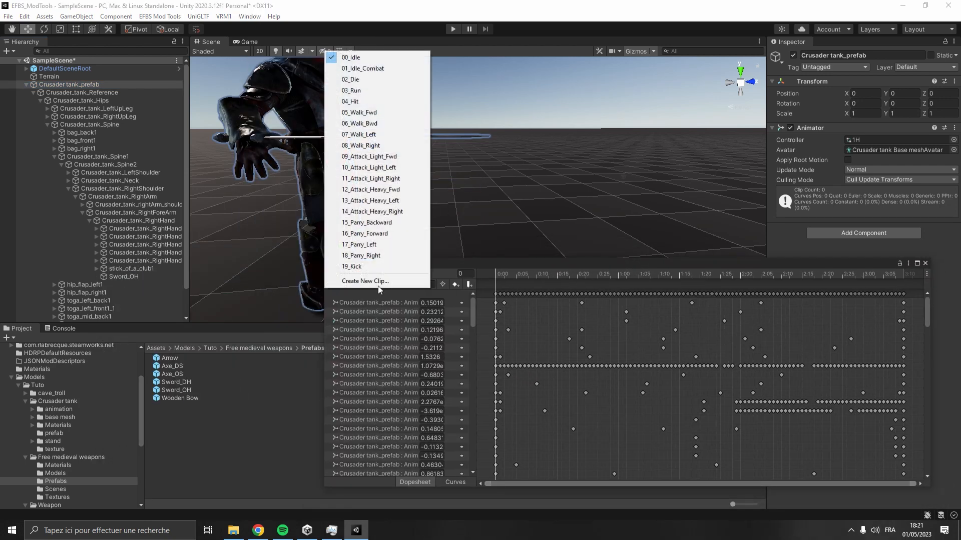
{"action": "left_click", "coordinate": [411, 157]}
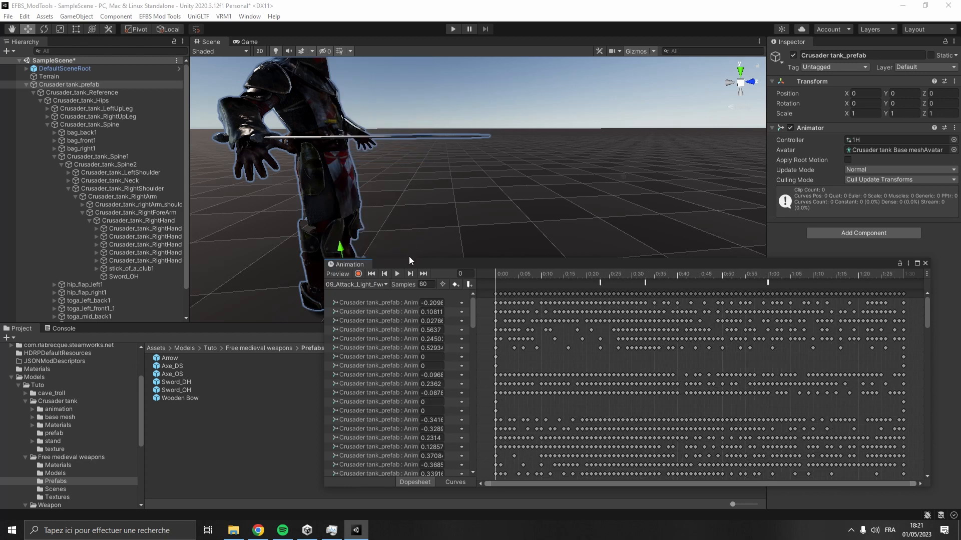
{"action": "left_click", "coordinate": [397, 274]}
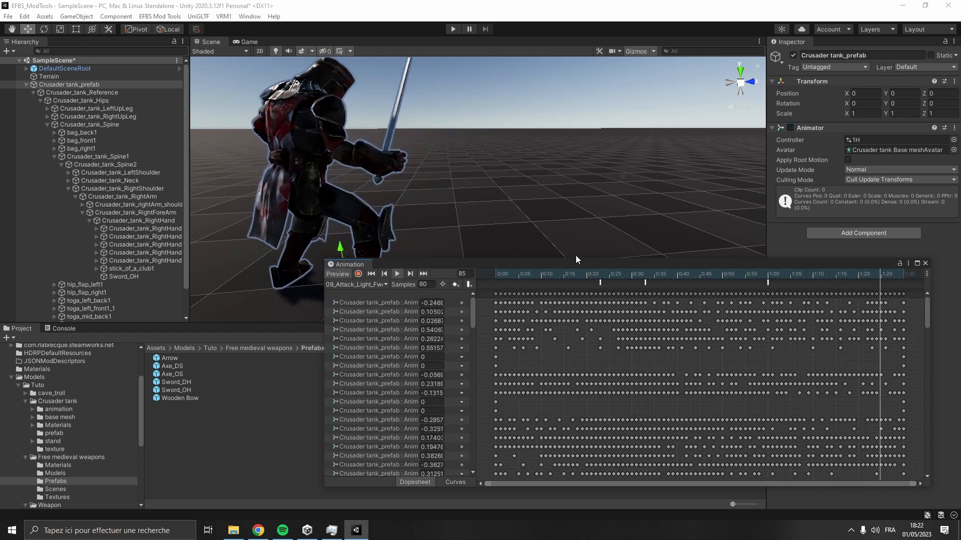
{"action": "left_click_drag", "start_coordinate": [576, 259], "coordinate": [538, 266]}
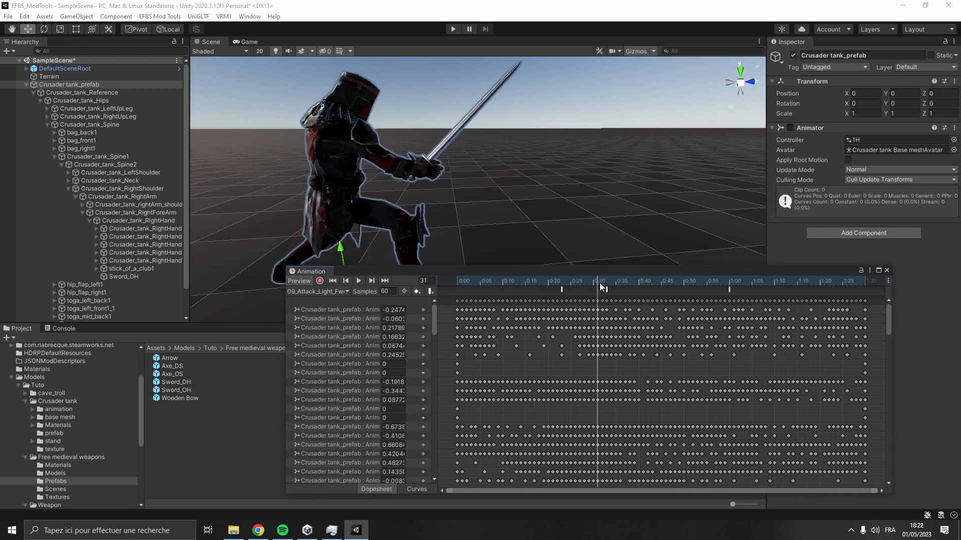
{"action": "left_click_drag", "start_coordinate": [600, 283], "coordinate": [595, 321]}
- Select Sword_OH and rotate it with the global handle orientation so the blade points straight forward from the right hand
{"action": "scroll", "coordinate": [148, 205], "scroll_direction": "down", "scroll_amount": 1}
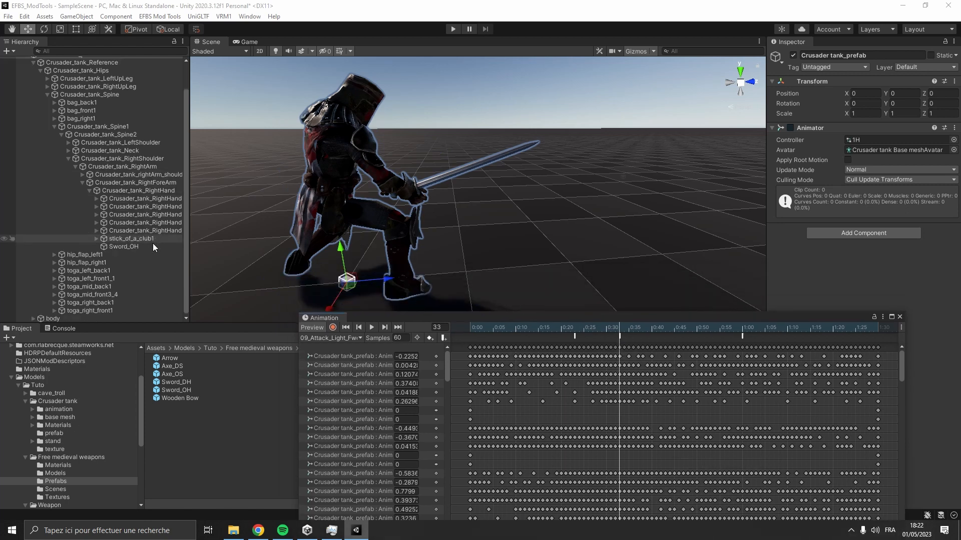
{"action": "left_click", "coordinate": [154, 245]}
{"action": "right_click_drag", "start_coordinate": [377, 194], "coordinate": [423, 165]}
{"action": "key", "text": "e"}
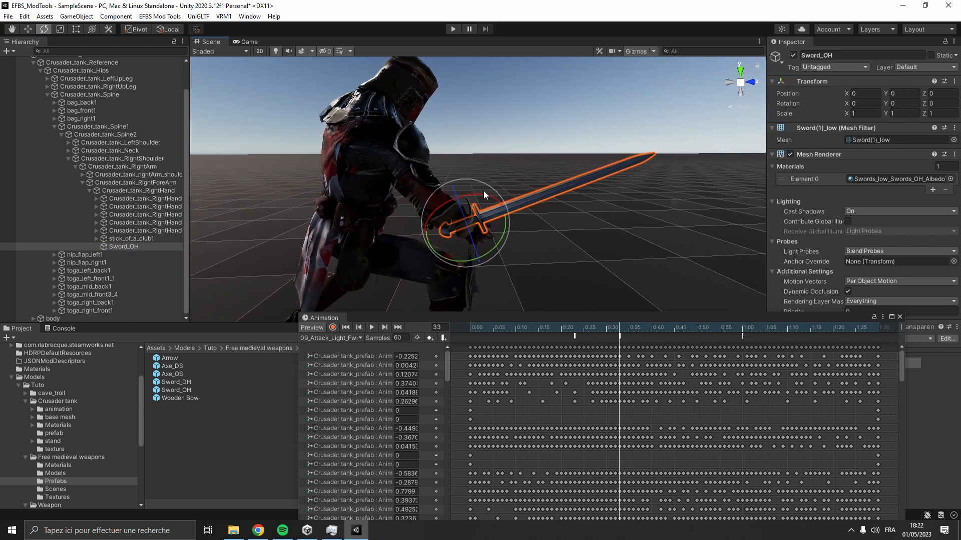
{"action": "left_click", "coordinate": [168, 29]}
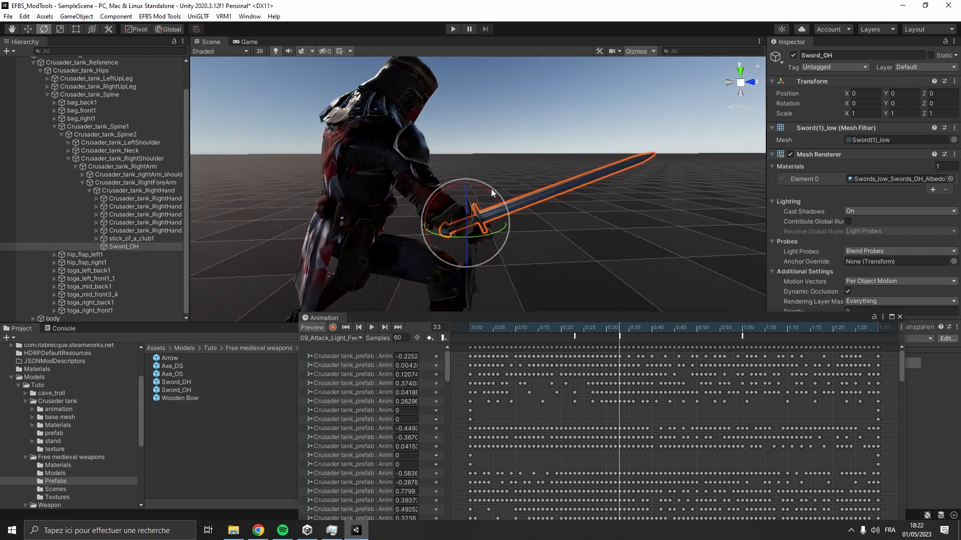
{"action": "left_click_drag", "start_coordinate": [490, 187], "coordinate": [510, 210]}
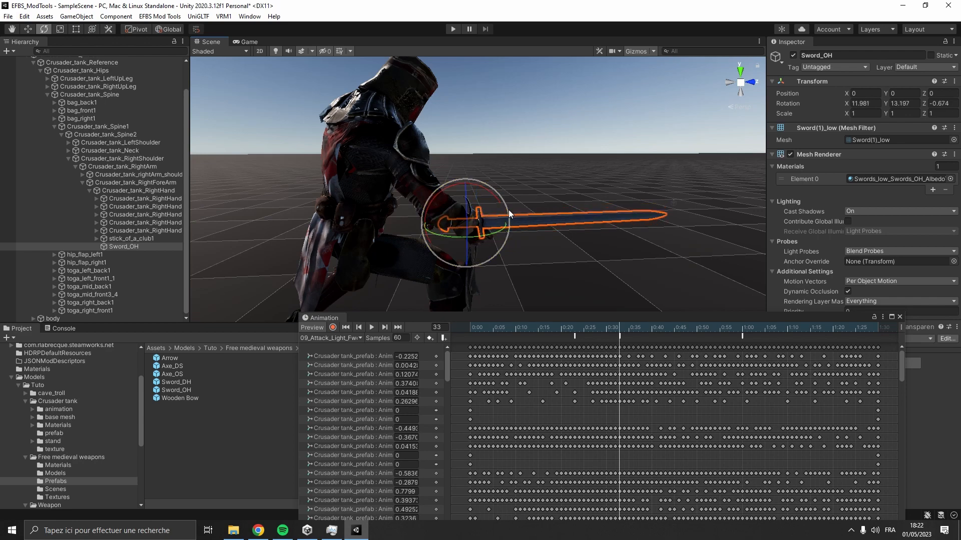
{"action": "right_click_drag", "start_coordinate": [396, 162], "coordinate": [544, 275]}
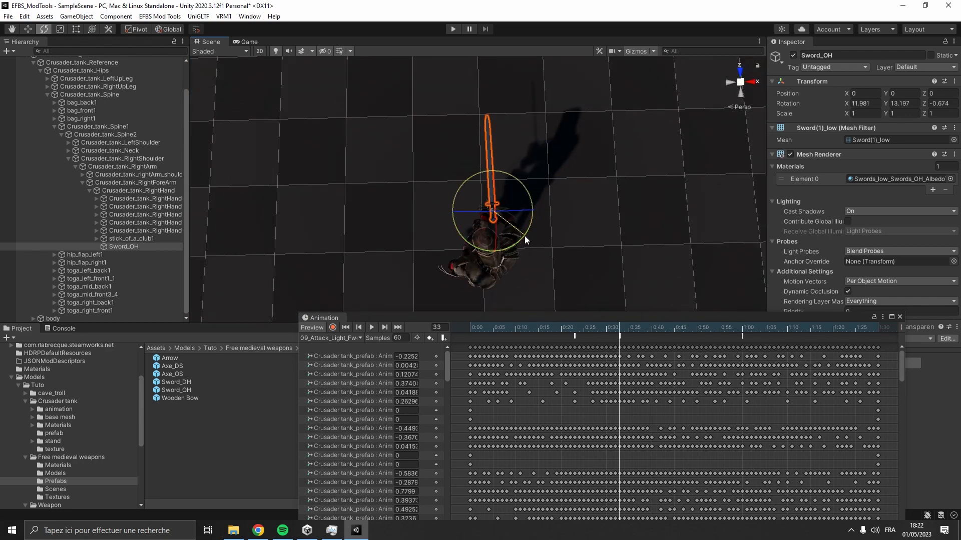
{"action": "left_click_drag", "start_coordinate": [525, 237], "coordinate": [521, 245]}
{"action": "right_click_drag", "start_coordinate": [510, 235], "coordinate": [250, 118]}
{"action": "left_click_drag", "start_coordinate": [417, 98], "coordinate": [506, 135]}
- Move Sword_OH slightly so its grip sits inside the character's right hand
{"action": "key", "text": "w"}
{"action": "left_click_drag", "start_coordinate": [452, 159], "coordinate": [454, 171]}
{"action": "left_click_drag", "start_coordinate": [496, 214], "coordinate": [230, 167]}
{"action": "left_click_drag", "start_coordinate": [503, 192], "coordinate": [466, 204]}
{"action": "left_click_drag", "start_coordinate": [506, 166], "coordinate": [506, 171]}
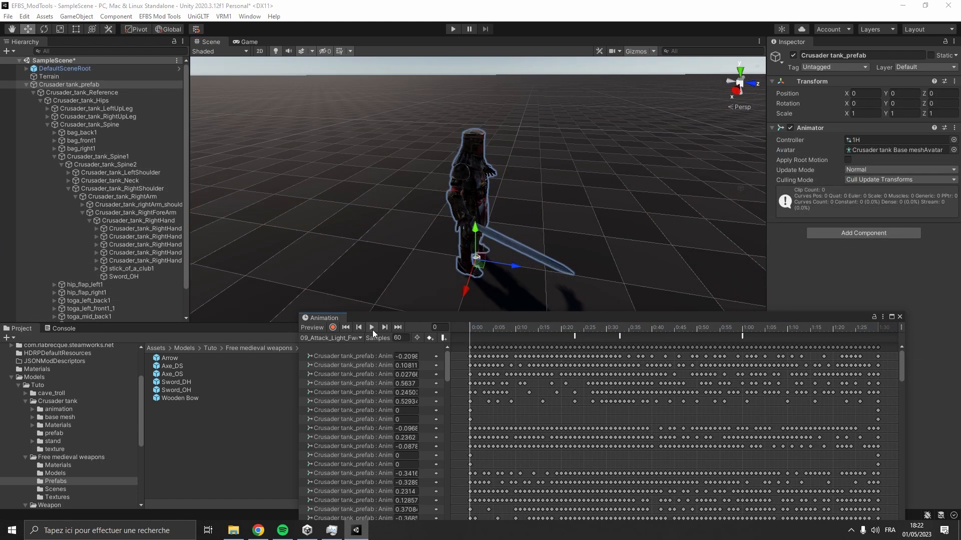
- Play the 09_Attack_Light_Fwd clip to check the sword's placement in the hand, and close the Animation window
{"action": "left_click", "coordinate": [373, 329]}
{"action": "right_click_drag", "start_coordinate": [373, 231], "coordinate": [422, 223]}
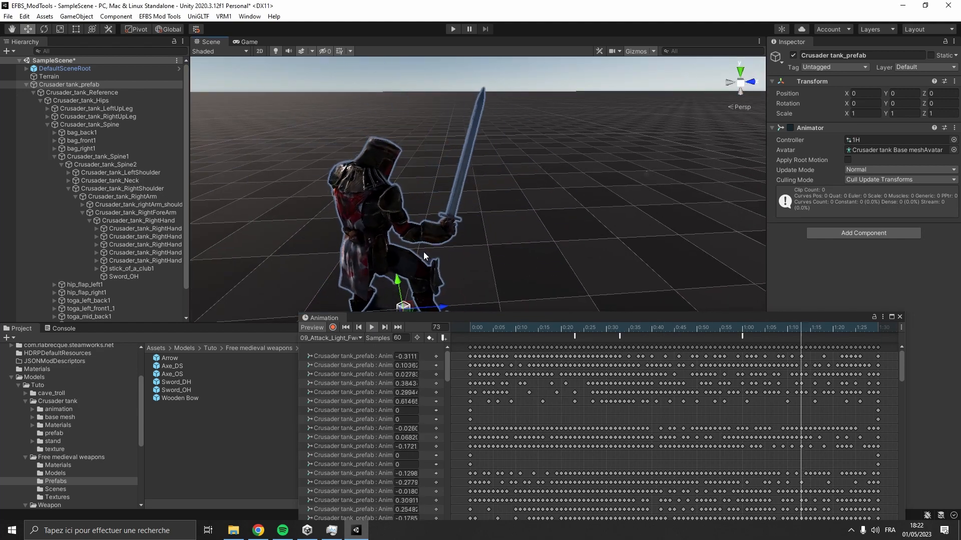
{"action": "left_click", "coordinate": [900, 316]}
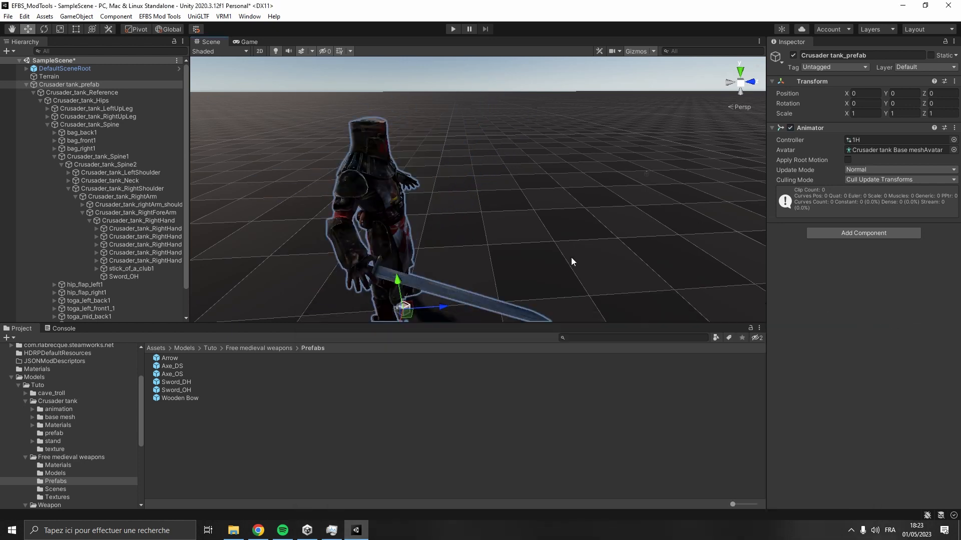
- Collapse Crusader tank_prefab in the scene hierarchy and rename it CR_1H_Sword
{"action": "left_click", "coordinate": [26, 84]}
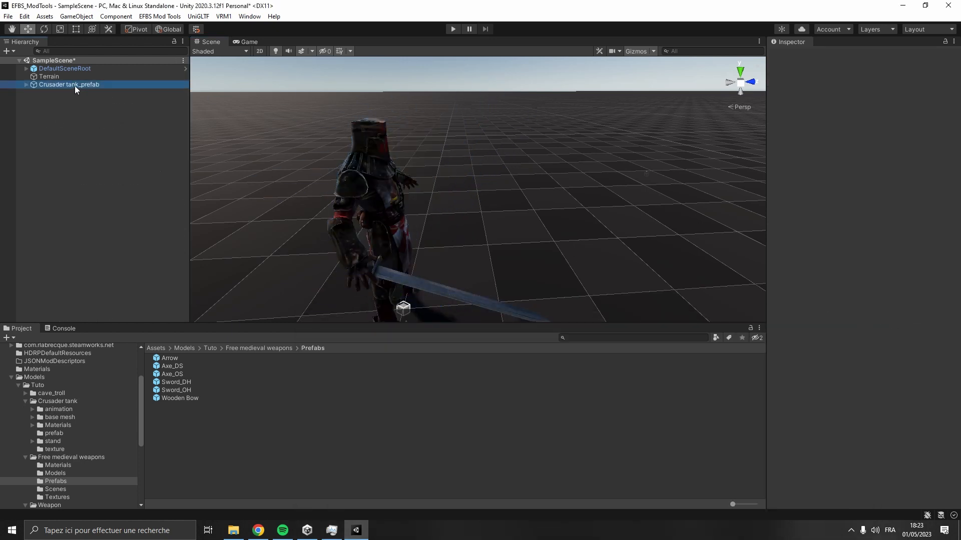
{"action": "left_click", "coordinate": [48, 85]}
{"action": "type", "text": "CR"}
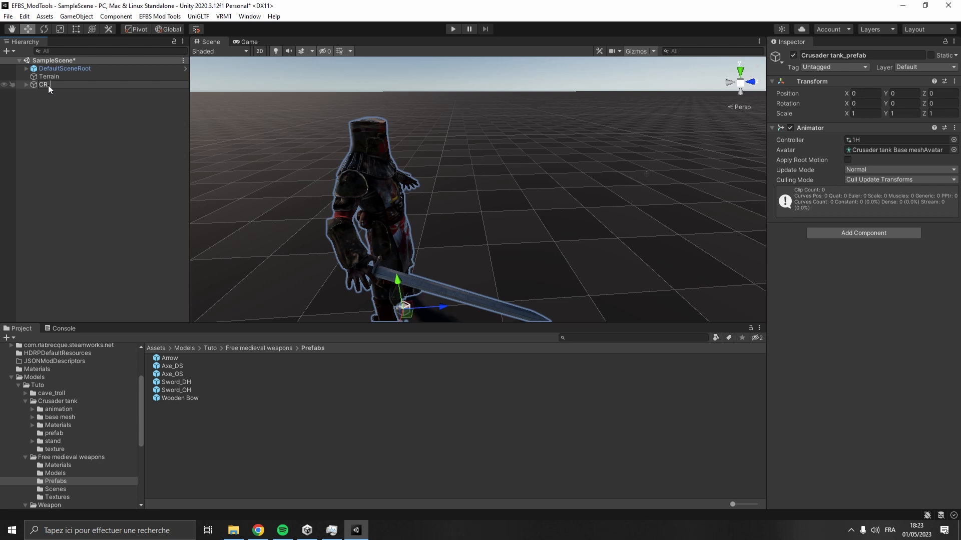
{"action": "type", "text": "_1H_Sword"}
{"action": "key", "text": "Return"}
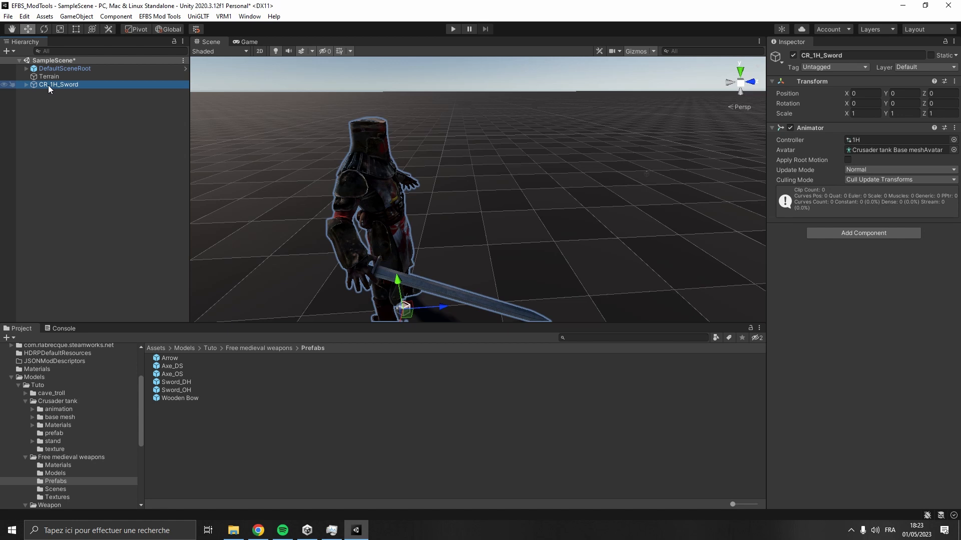
{"action": "left_click", "coordinate": [100, 210]}
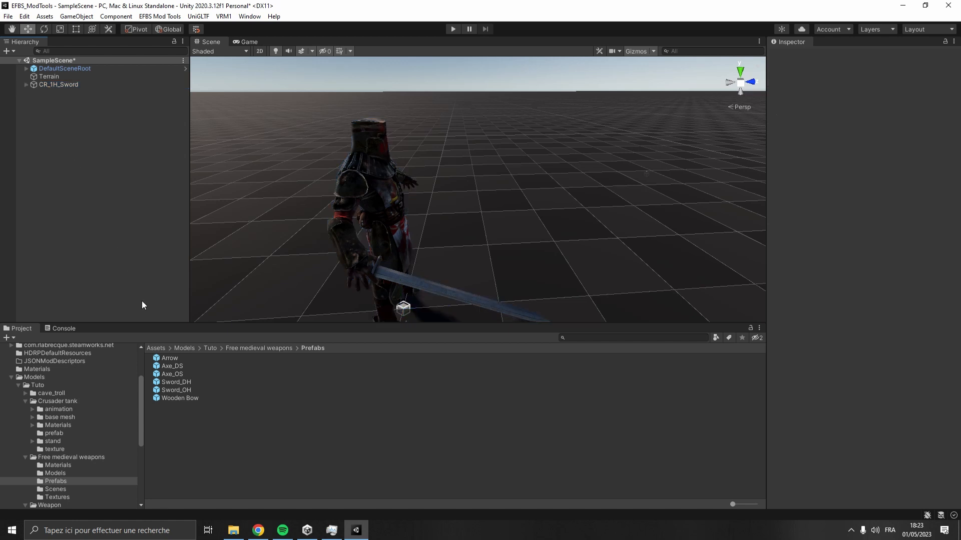
- Create a folder named CR_1H_Sword inside Assets > Characters
{"action": "left_click", "coordinate": [158, 349]}
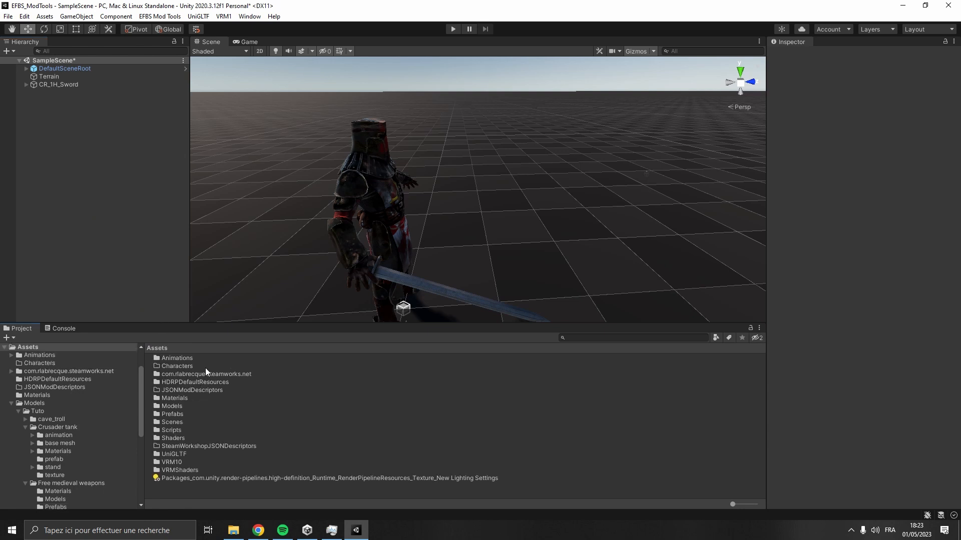
{"action": "double_click", "coordinate": [206, 368]}
{"action": "right_click", "coordinate": [200, 381]}
{"action": "mouse_move", "coordinate": [293, 122]}
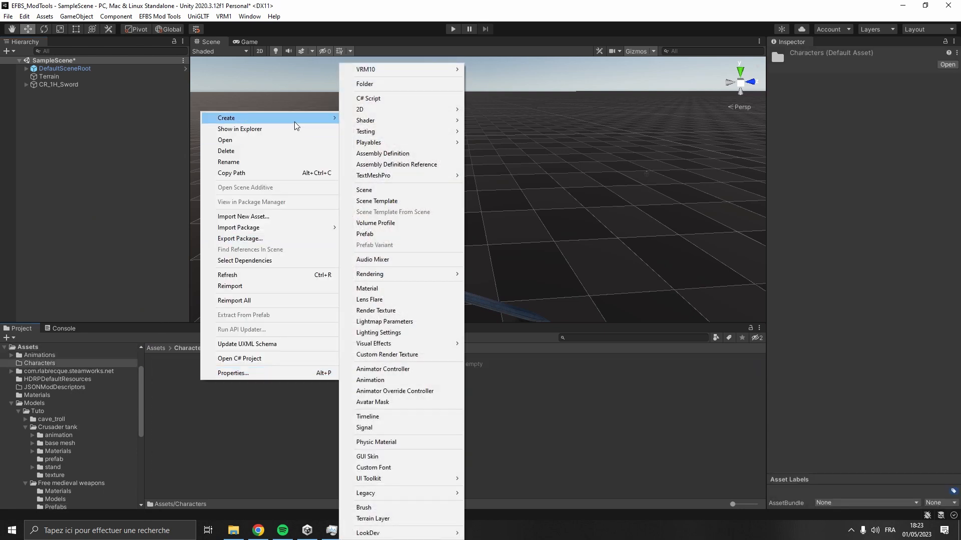
{"action": "left_click", "coordinate": [414, 85]}
{"action": "type", "text": "CR"}
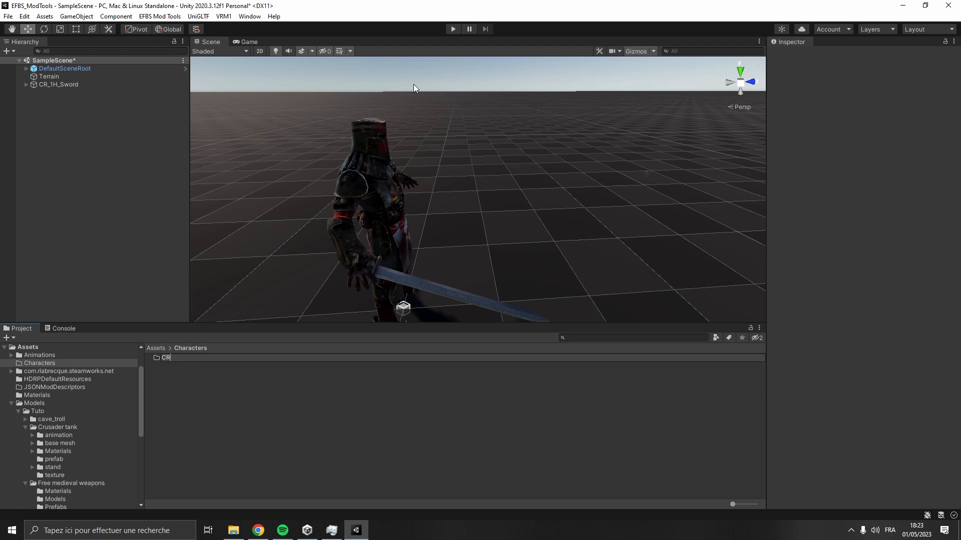
{"action": "type", "text": "_1H_Sword"}
{"action": "key", "text": "Return"}
- Save the CR_1H_Sword character as a prefab in the new CR_1H_Sword folder and inspect the prefab
{"action": "left_click", "coordinate": [120, 129]}
{"action": "left_click_drag", "start_coordinate": [85, 87], "coordinate": [203, 359]}
{"action": "double_click", "coordinate": [203, 359]}
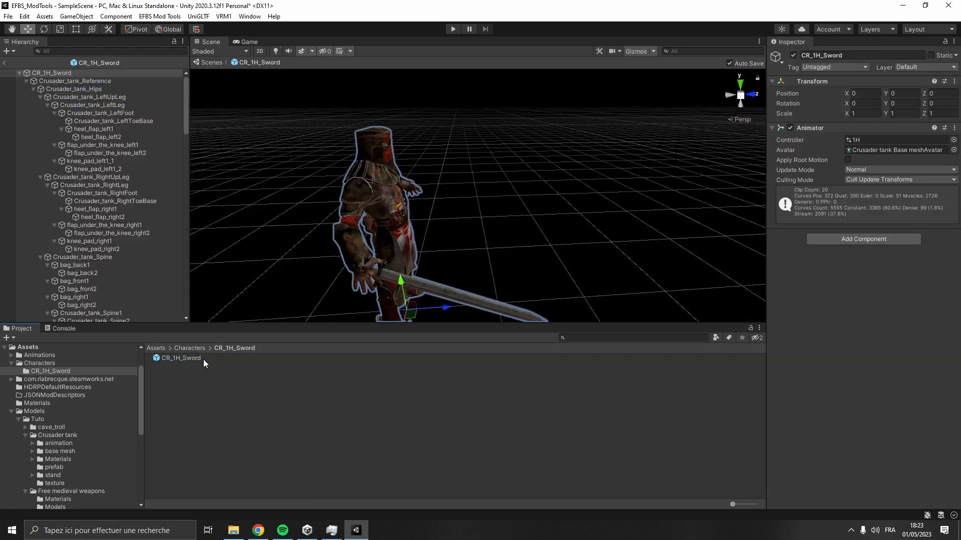
{"action": "left_click", "coordinate": [5, 64]}
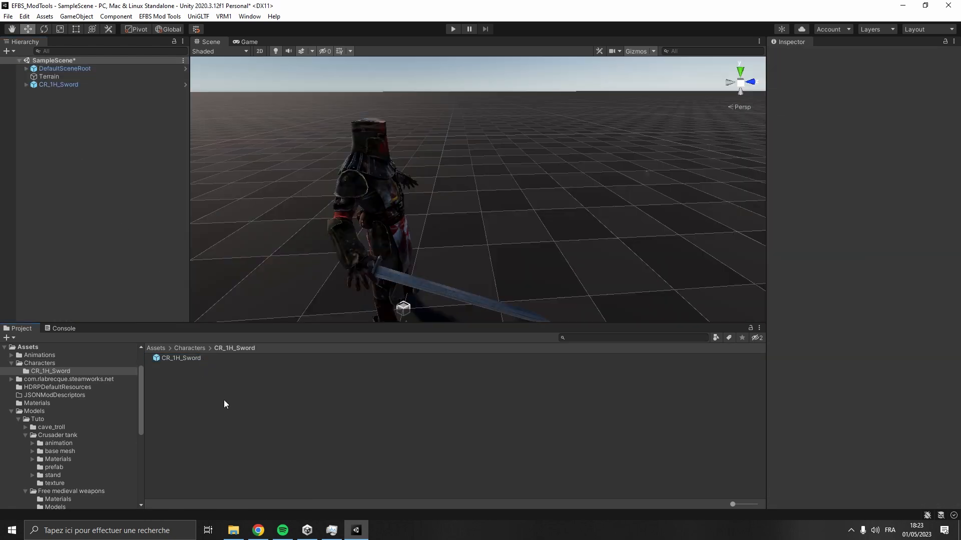
{"action": "left_click", "coordinate": [197, 358]}
{"action": "left_click_drag", "start_coordinate": [795, 437], "coordinate": [836, 437]}
- Delete the CR_1H_Sword instance from the scene
{"action": "left_click", "coordinate": [122, 85]}
{"action": "key", "text": "Delete"}
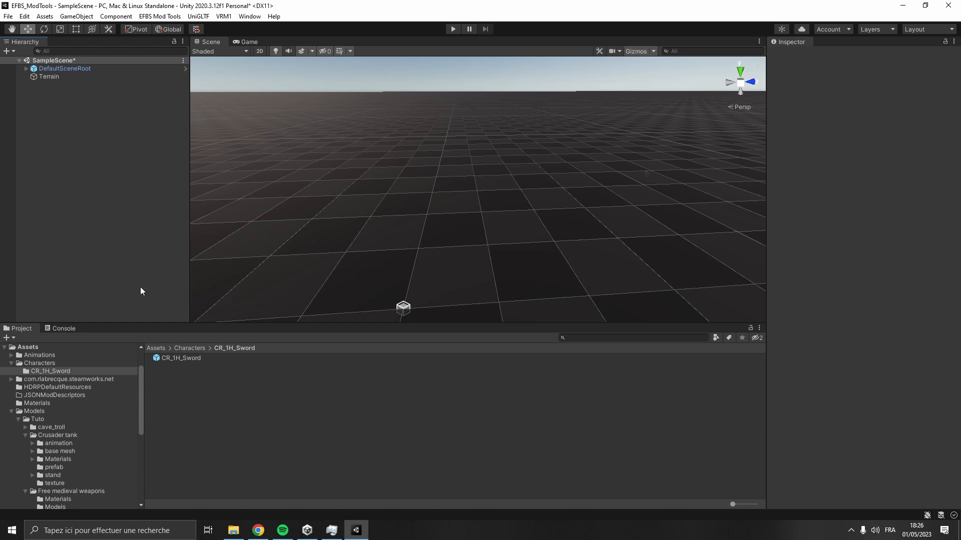
{"action": "left_click", "coordinate": [192, 383]}
- Combine the CR_1H_Sword prefab with the Mesh Combiner, using Crusader_tank_Reference as root bone, and close the tool
{"action": "left_click", "coordinate": [163, 19]}
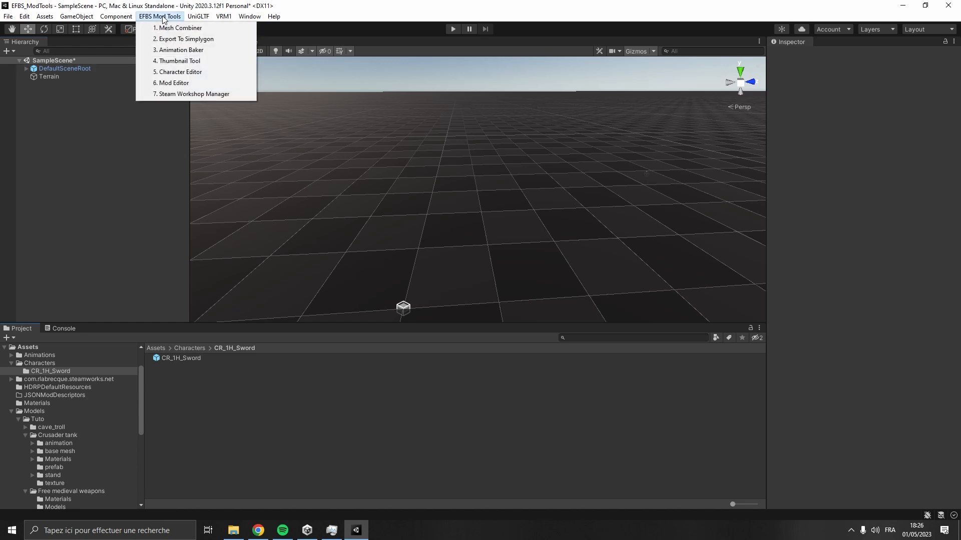
{"action": "left_click", "coordinate": [229, 28]}
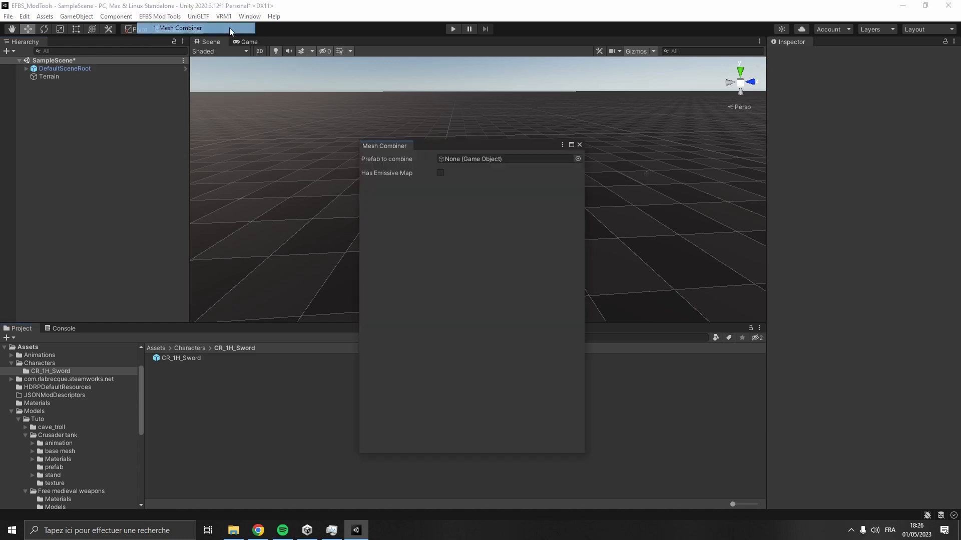
{"action": "left_click_drag", "start_coordinate": [200, 357], "coordinate": [619, 179]}
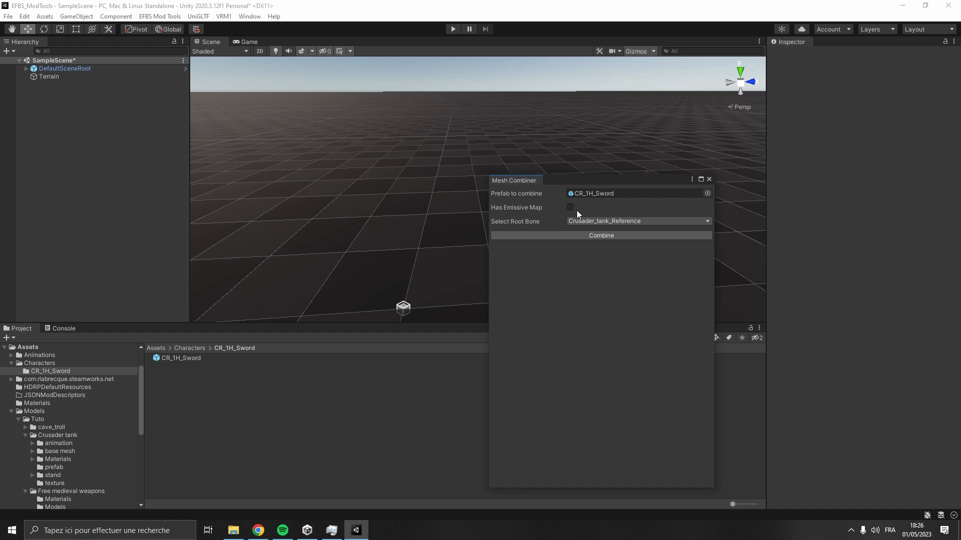
{"action": "left_click", "coordinate": [659, 223]}
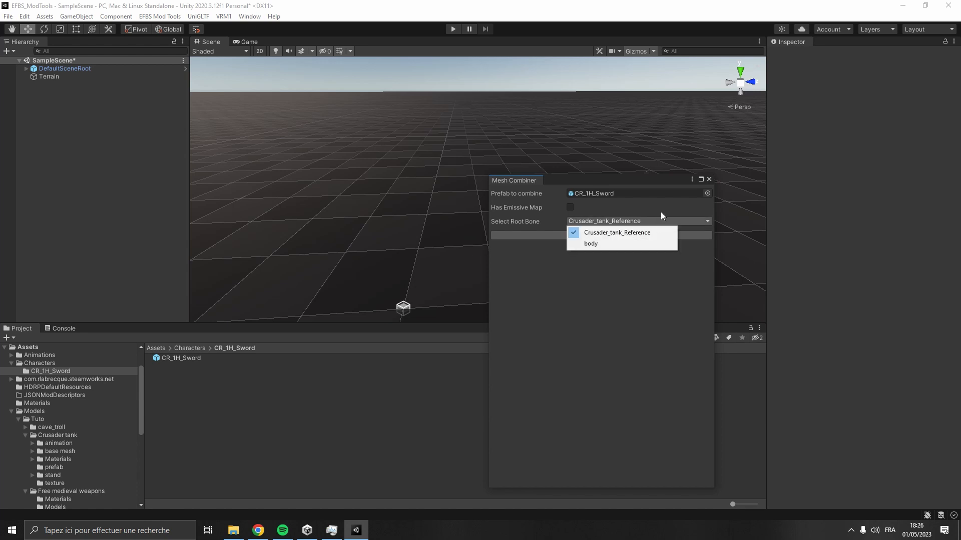
{"action": "left_click", "coordinate": [660, 210]}
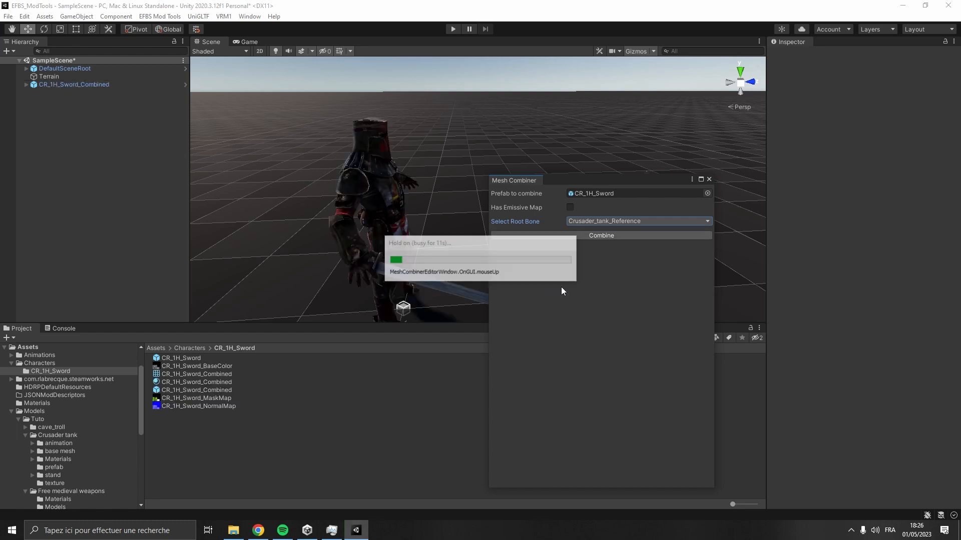
{"action": "left_click", "coordinate": [708, 179]}
- Examine the CR_1H_Sword_Combined prefab from several angles, along with its Crusader_tank_Reference and CR_1H_Sword_Combined_Mesh children
{"action": "left_click_drag", "start_coordinate": [671, 205], "coordinate": [454, 206], "text": "alt"}
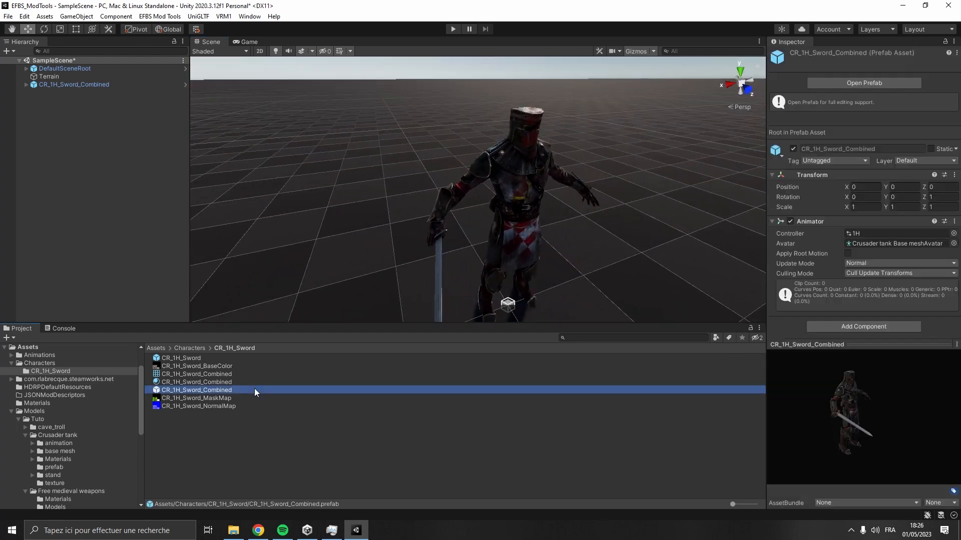
{"action": "left_click", "coordinate": [257, 389]}
{"action": "left_click_drag", "start_coordinate": [851, 435], "coordinate": [794, 421]}
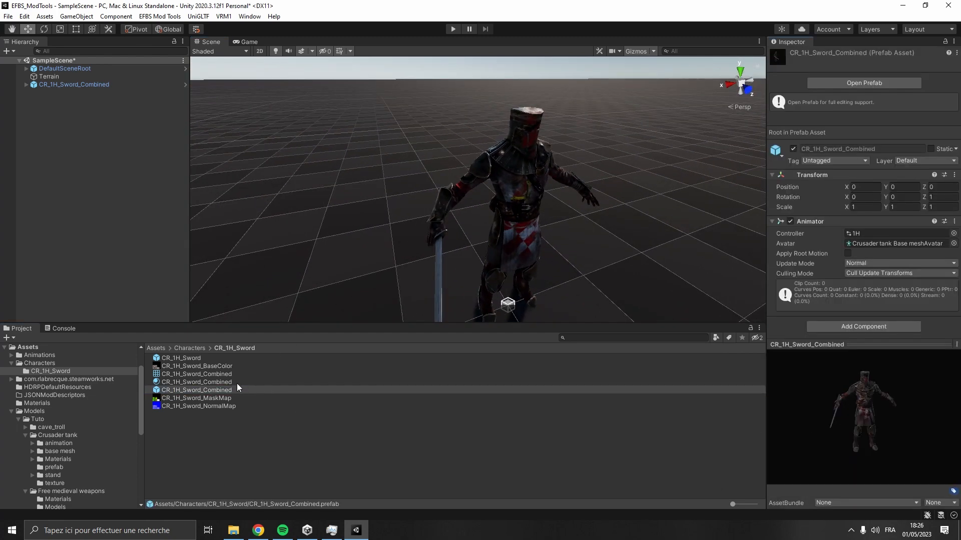
{"action": "left_click", "coordinate": [26, 85]}
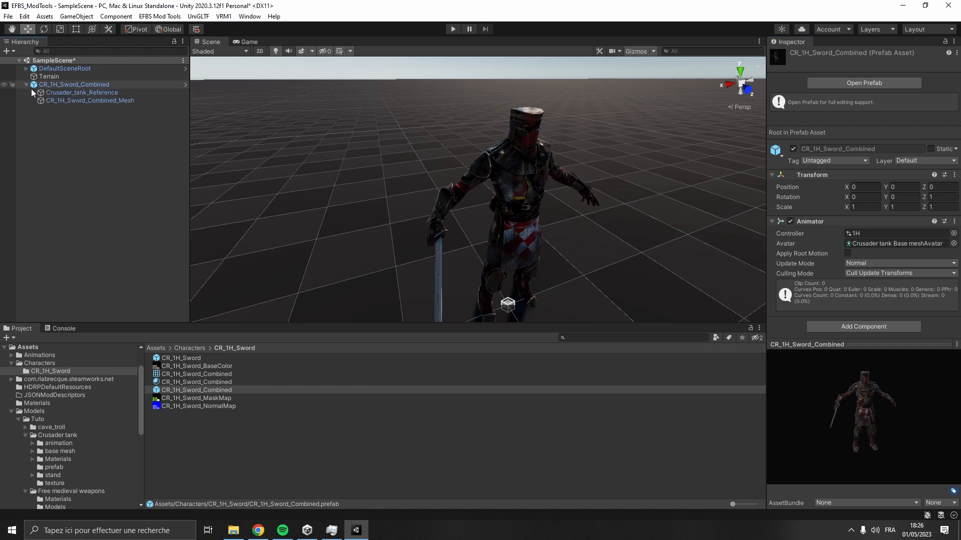
{"action": "left_click", "coordinate": [83, 95]}
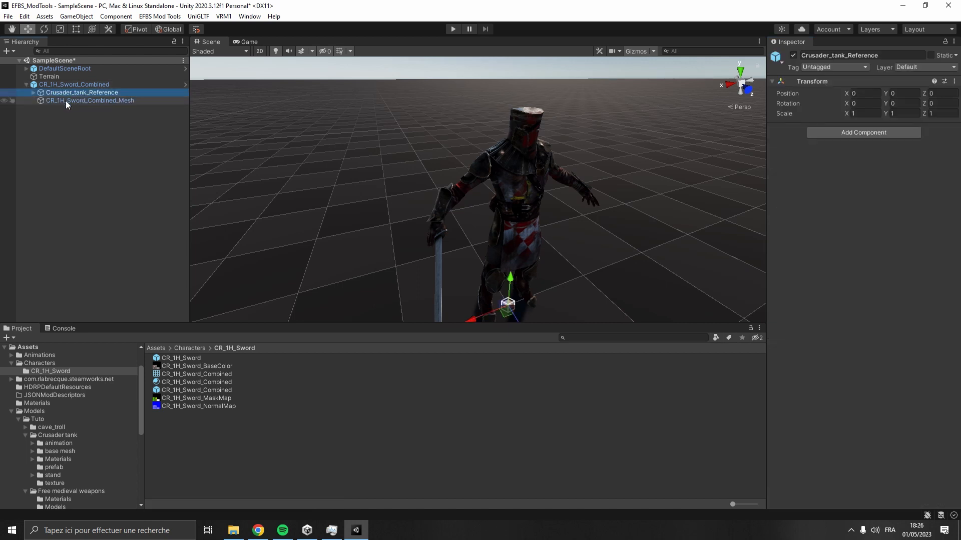
{"action": "left_click", "coordinate": [108, 100]}
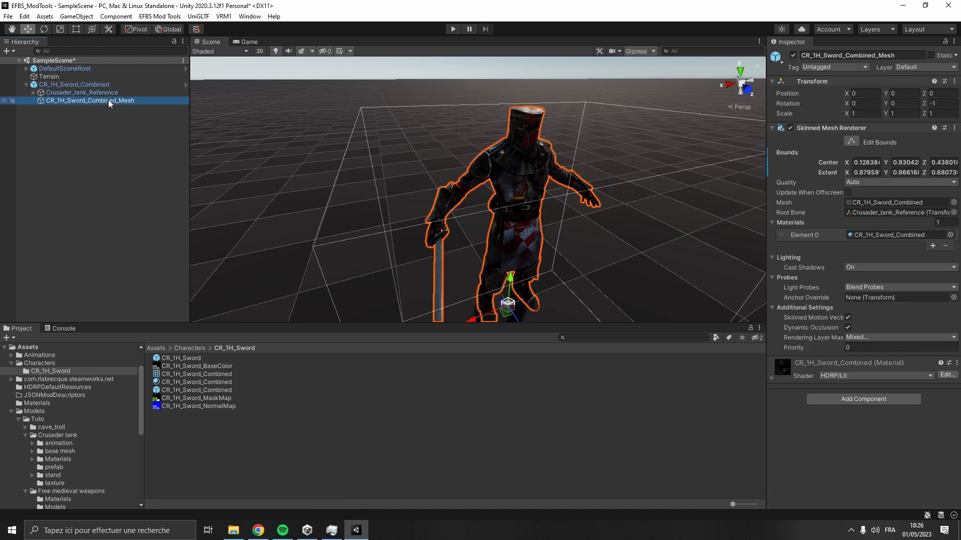
- Inspect the CR_1H_Sword_Combined material's settings and rotate its preview sphere
{"action": "left_click", "coordinate": [224, 383]}
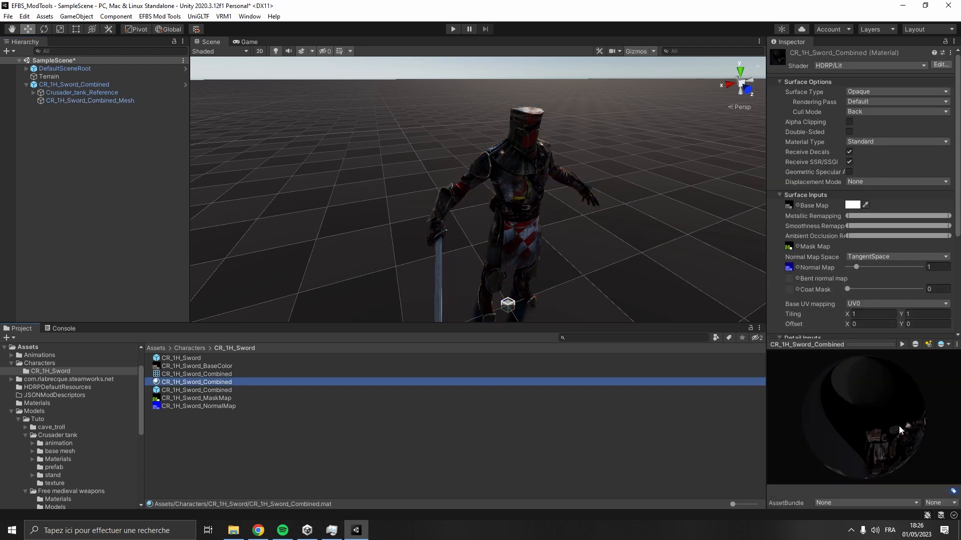
{"action": "left_click_drag", "start_coordinate": [899, 425], "coordinate": [843, 391]}
{"action": "scroll", "coordinate": [959, 149], "scroll_direction": "down", "scroll_amount": 1}
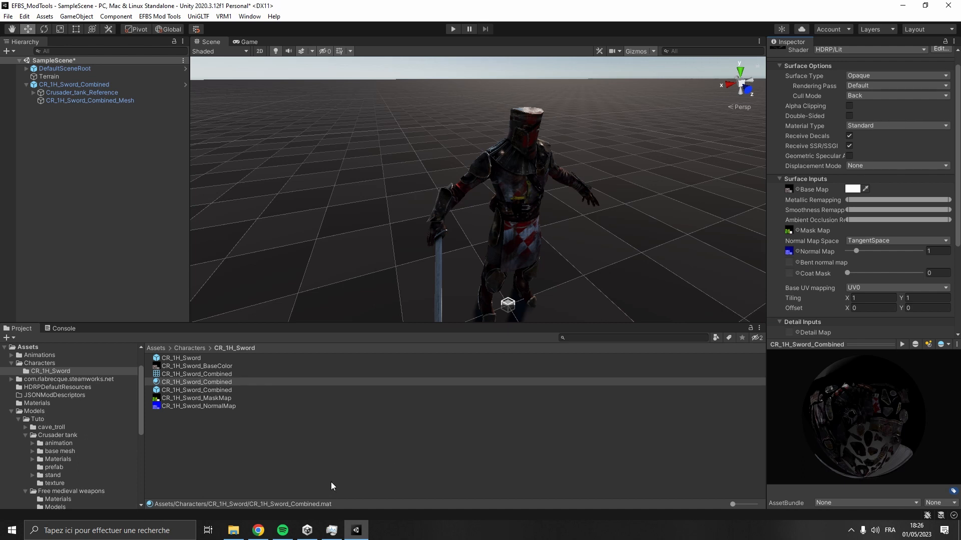
{"action": "left_click", "coordinate": [300, 442]}
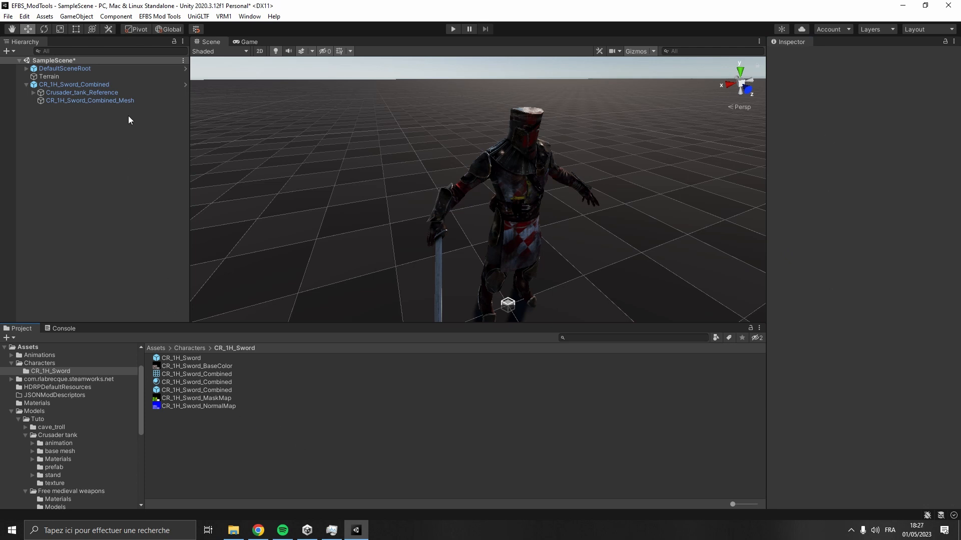
- Delete the CR_1H_Sword_Combined instance from the scene and save the scene
{"action": "left_click", "coordinate": [131, 85]}
{"action": "key", "text": "Delete"}
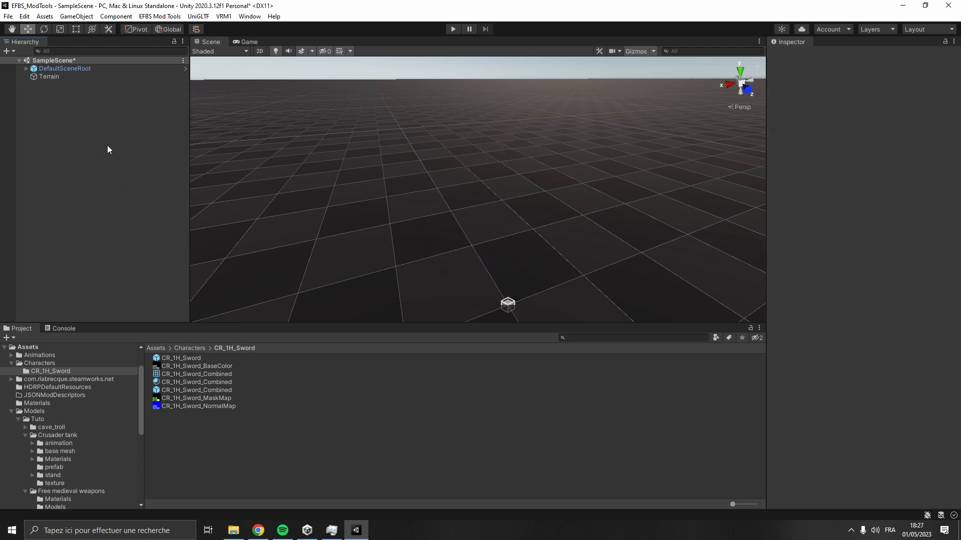
{"action": "key", "text": "ctrl+s"}
- Switch to File Explorer and create a folder named SimplygonProcess in the Epic Fantasy Battle Simulator Modding Kit folder
{"action": "mouse_move", "coordinate": [233, 531]}
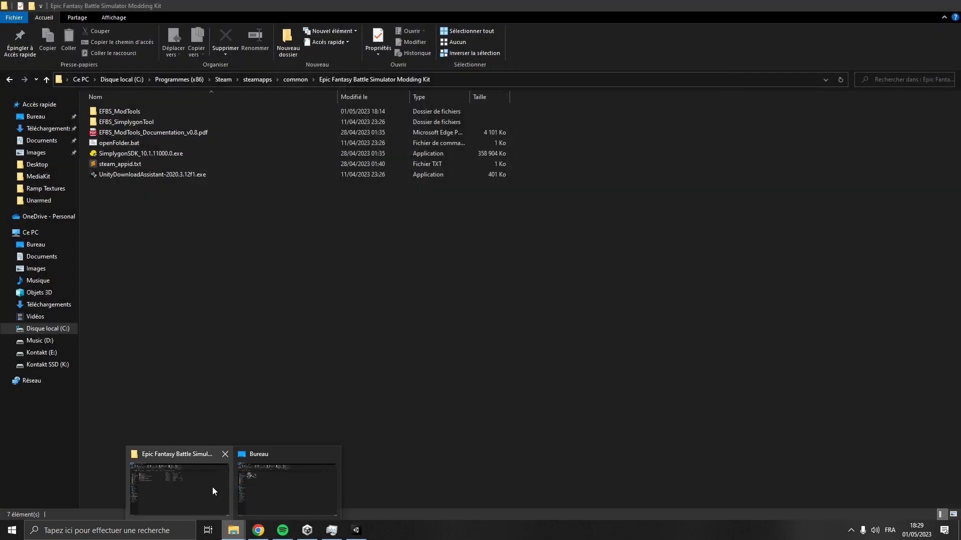
{"action": "left_click", "coordinate": [212, 488]}
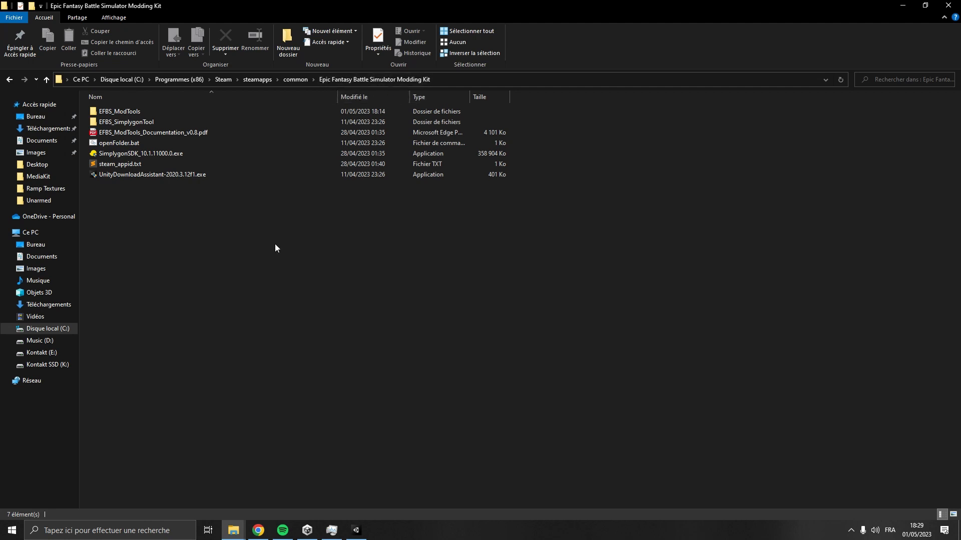
{"action": "right_click", "coordinate": [208, 242]}
{"action": "mouse_move", "coordinate": [284, 384]}
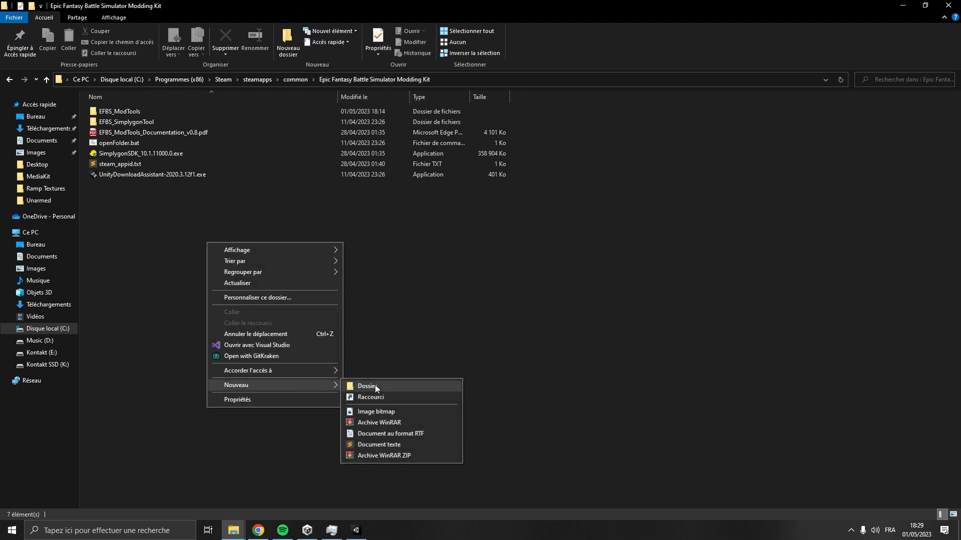
{"action": "left_click", "coordinate": [376, 387]}
{"action": "type", "text": "SimplygonPor"}
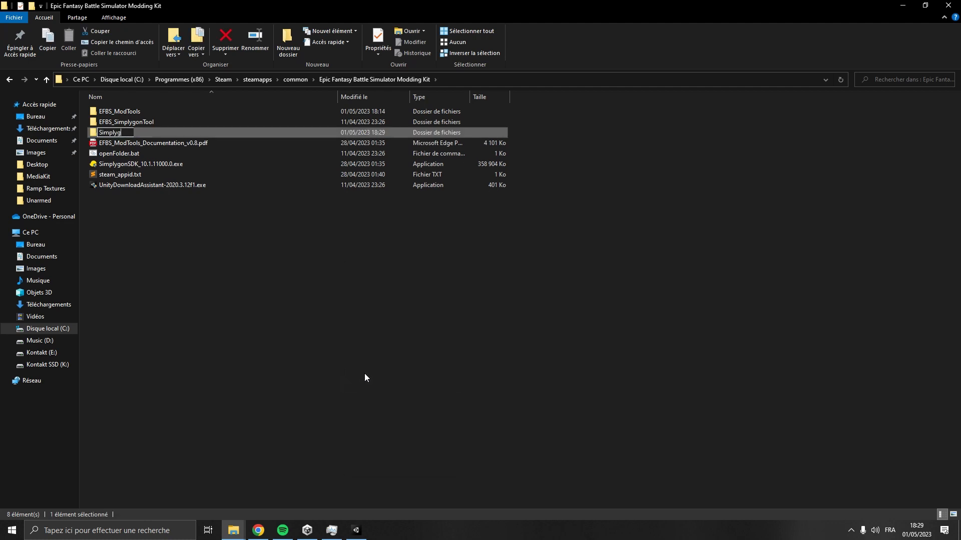
{"action": "key", "text": "BackSpace"}
{"action": "key", "text": "BackSpace"}
{"action": "type", "text": "rocess"}
{"action": "key", "text": "Return"}
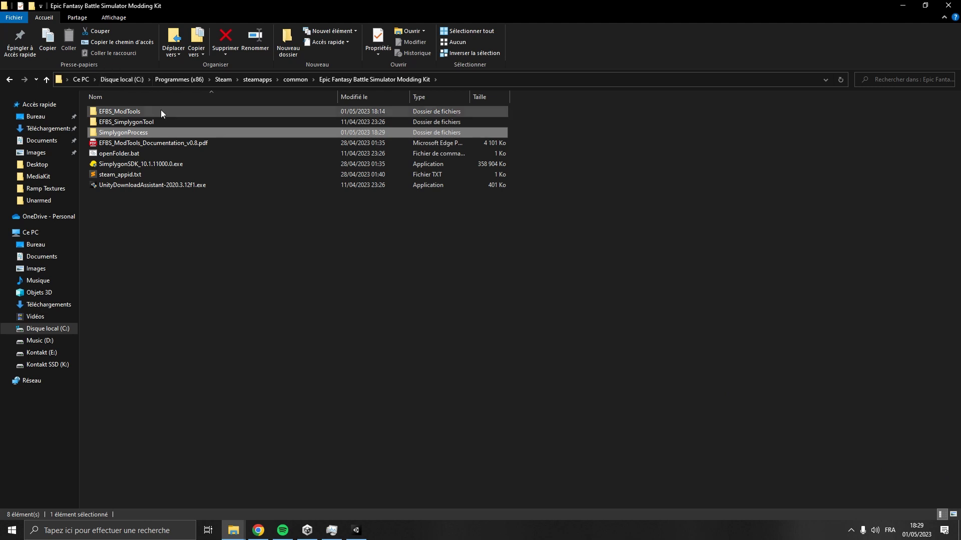
- Create two subfolders named IN and OUT inside the SimplygonProcess folder
{"action": "double_click", "coordinate": [163, 133]}
{"action": "right_click", "coordinate": [186, 160]}
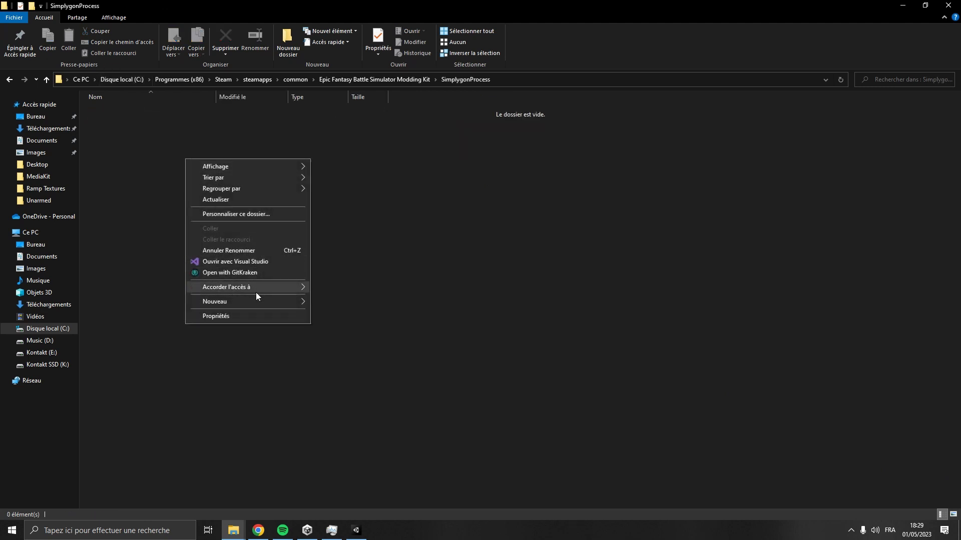
{"action": "left_click", "coordinate": [317, 302]}
{"action": "type", "text": "IN"}
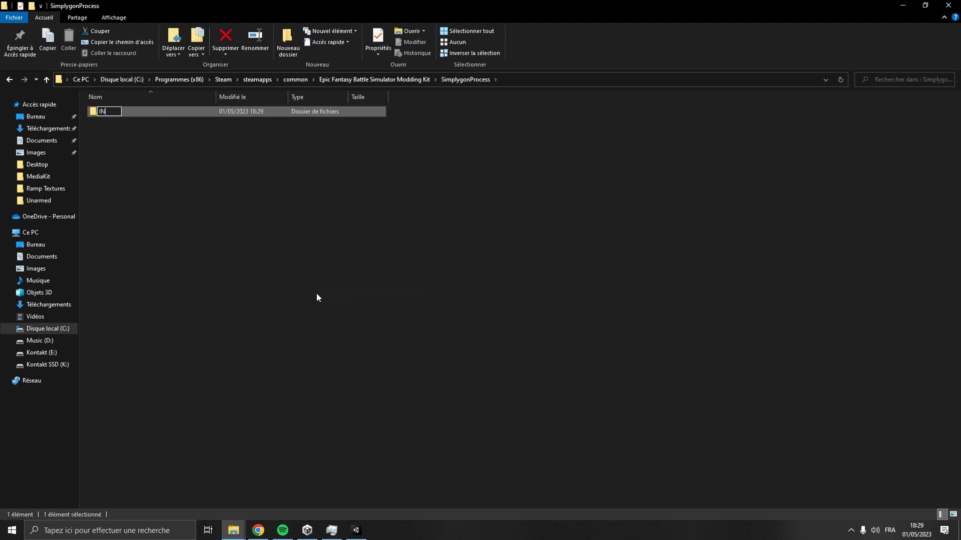
{"action": "key", "text": "Return"}
{"action": "right_click", "coordinate": [260, 225]}
{"action": "mouse_move", "coordinate": [325, 361]}
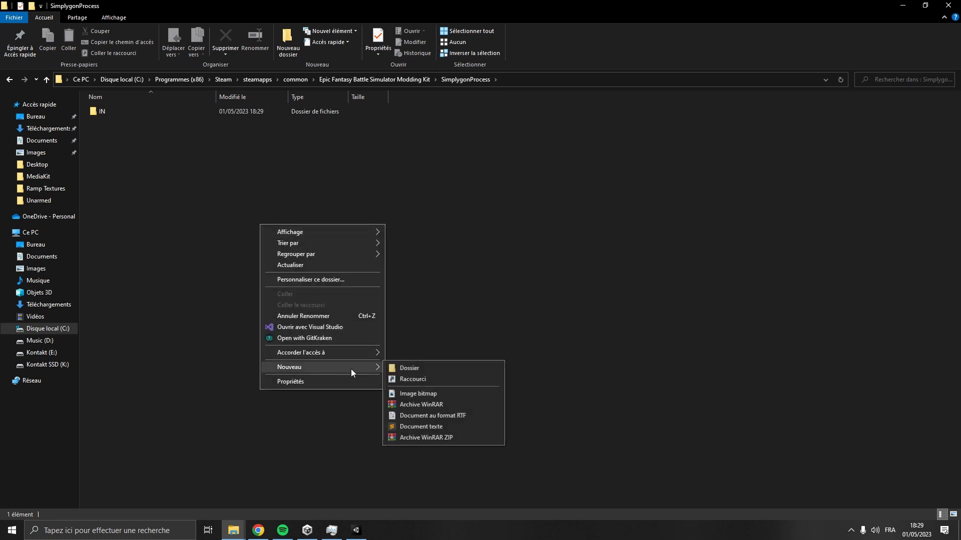
{"action": "left_click", "coordinate": [395, 366]}
{"action": "type", "text": "OUT"}
{"action": "key", "text": "Return"}
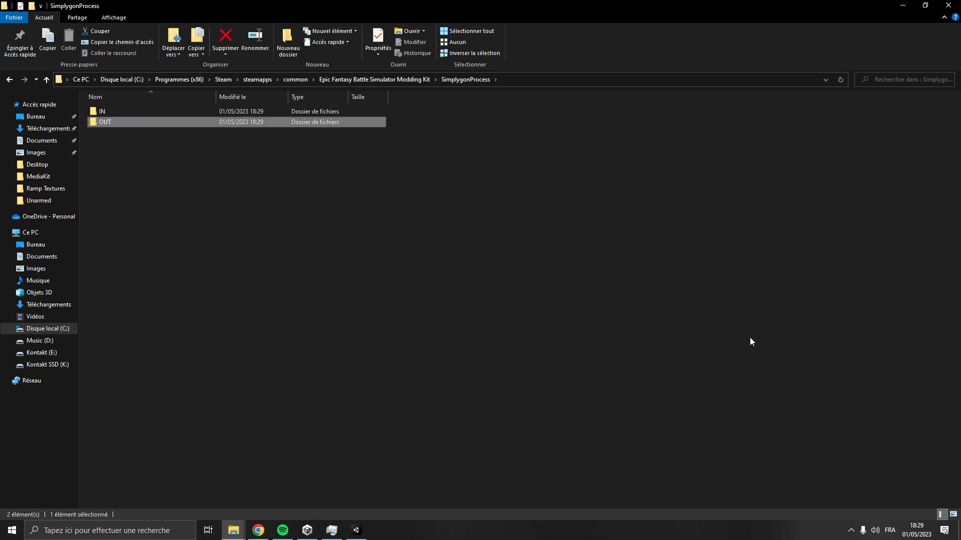
{"action": "left_click", "coordinate": [521, 269]}
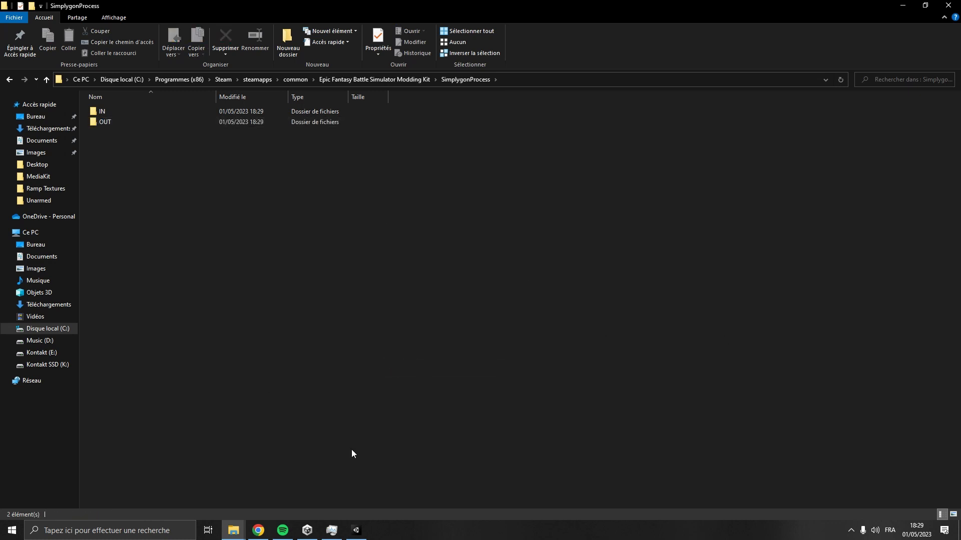
- Switch back to Unity and assign the CR_1H_Sword_Combined prefab as the combined character in the Export To Simplygon tool
{"action": "left_click", "coordinate": [356, 531]}
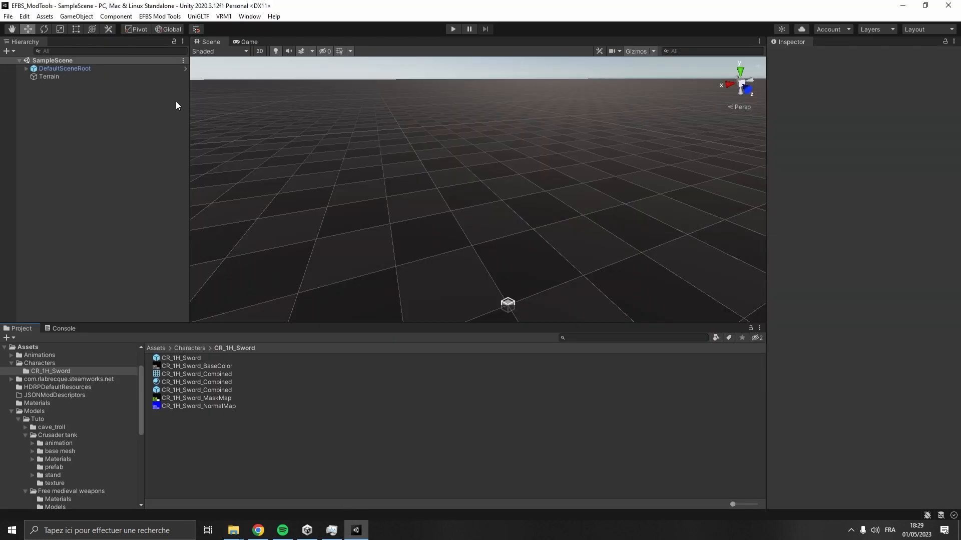
{"action": "left_click", "coordinate": [160, 16]}
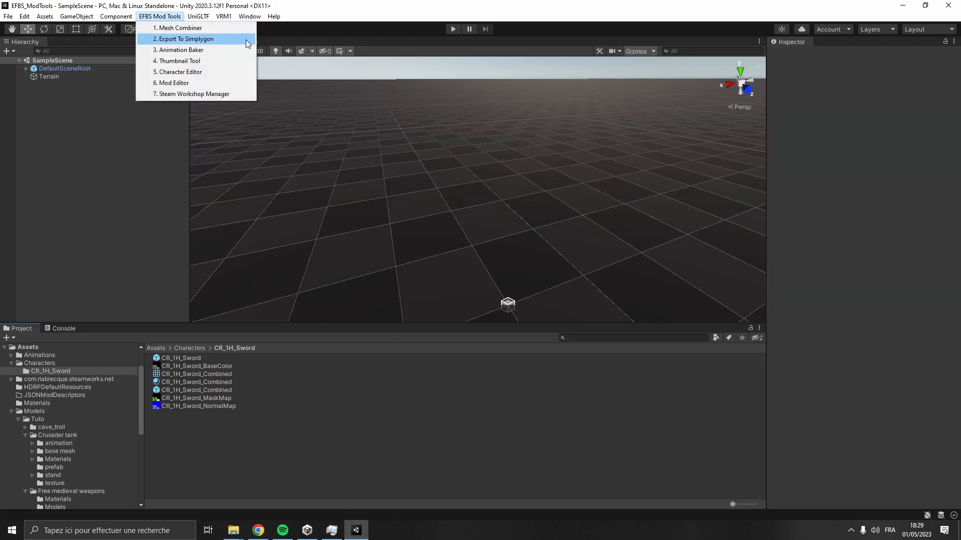
{"action": "left_click", "coordinate": [241, 39]}
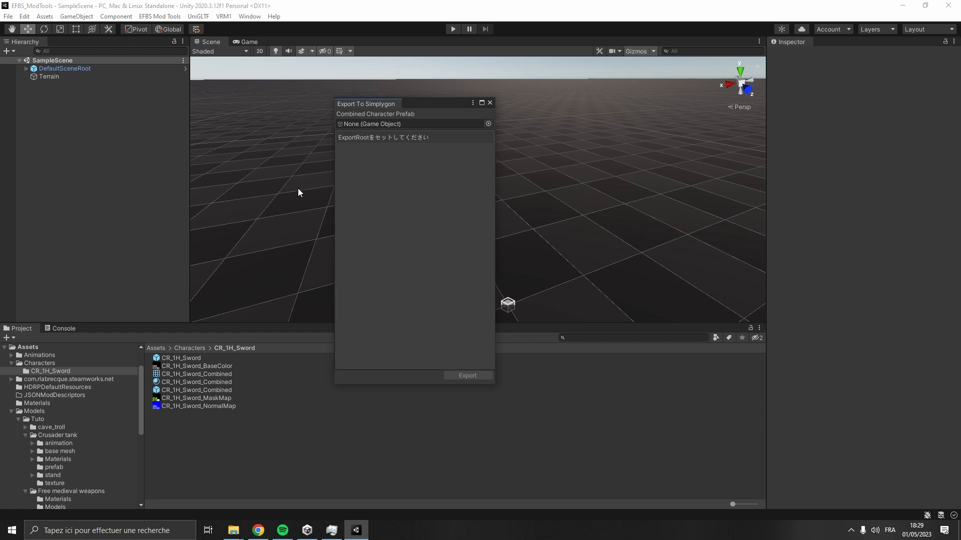
{"action": "left_click_drag", "start_coordinate": [245, 389], "coordinate": [413, 124]}
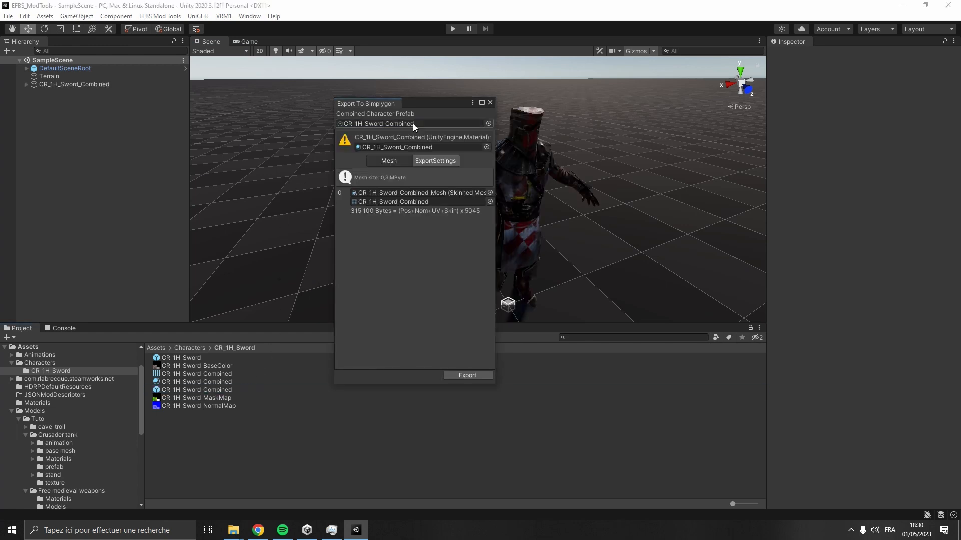
- Export the combined character as CR_1H_Sword_Combined.glb into the modding kit's SimplygonProcess\IN folder
{"action": "left_click", "coordinate": [468, 376]}
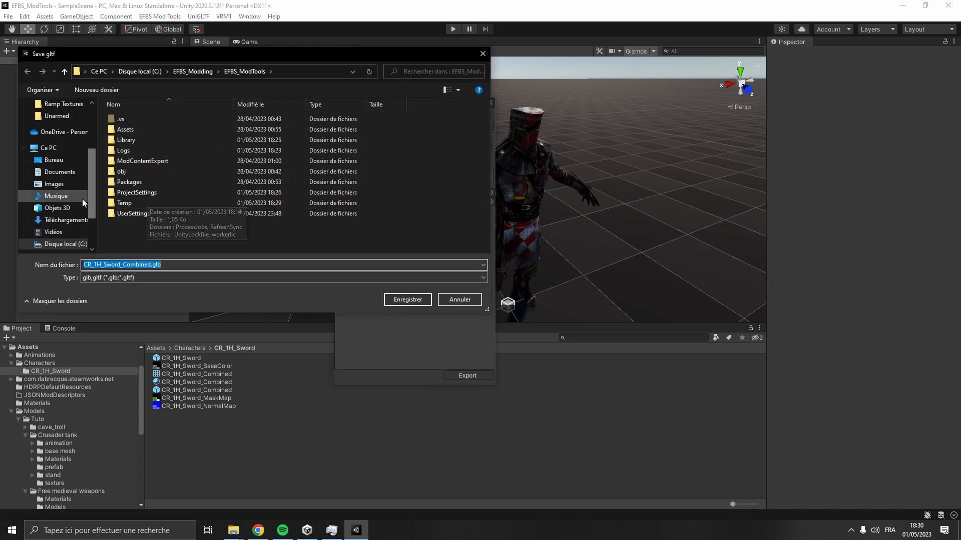
{"action": "left_click", "coordinate": [79, 244]}
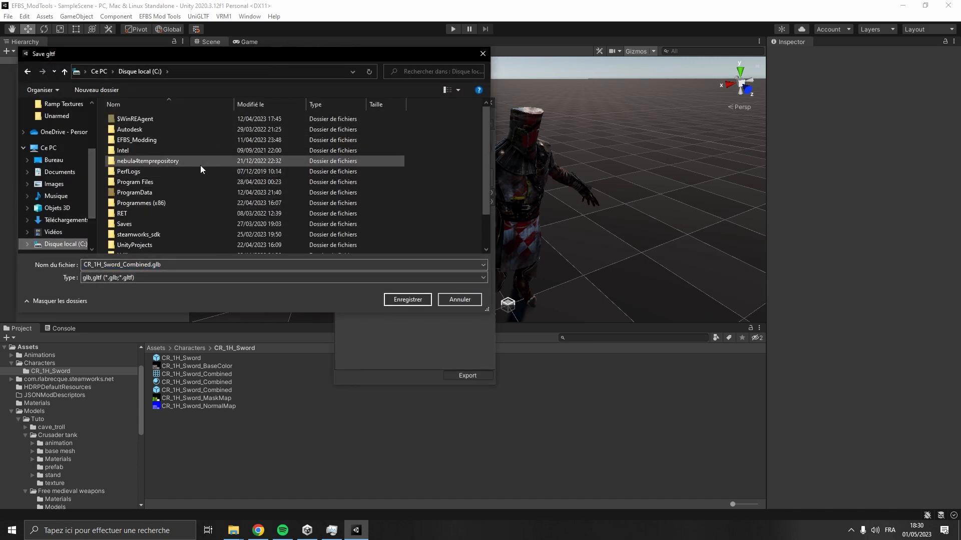
{"action": "scroll", "coordinate": [200, 165], "scroll_direction": "down", "scroll_amount": 1}
{"action": "double_click", "coordinate": [183, 173]}
{"action": "key", "text": "s"}
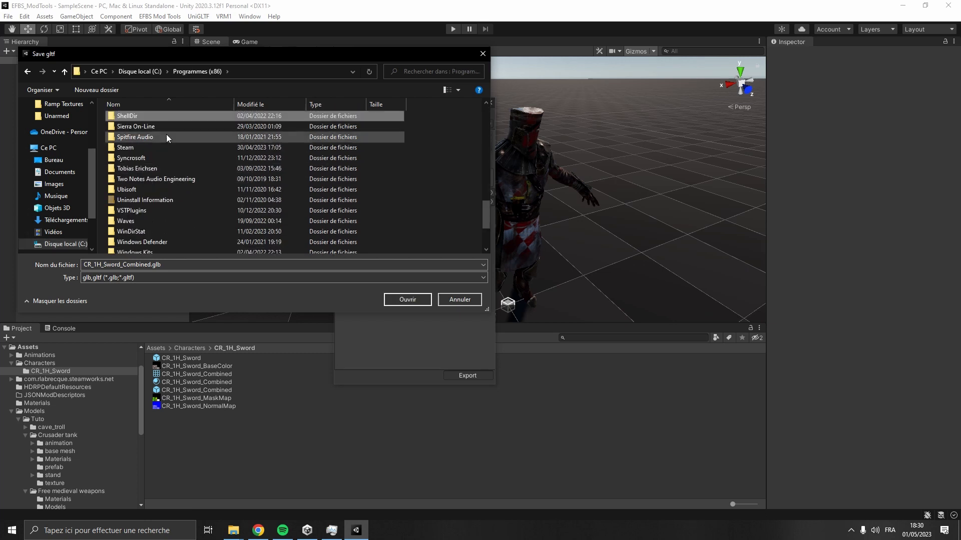
{"action": "double_click", "coordinate": [164, 151]}
{"action": "scroll", "coordinate": [161, 165], "scroll_direction": "down", "scroll_amount": 4}
{"action": "double_click", "coordinate": [168, 196]}
{"action": "double_click", "coordinate": [167, 121]}
{"action": "double_click", "coordinate": [192, 161]}
{"action": "double_click", "coordinate": [199, 119]}
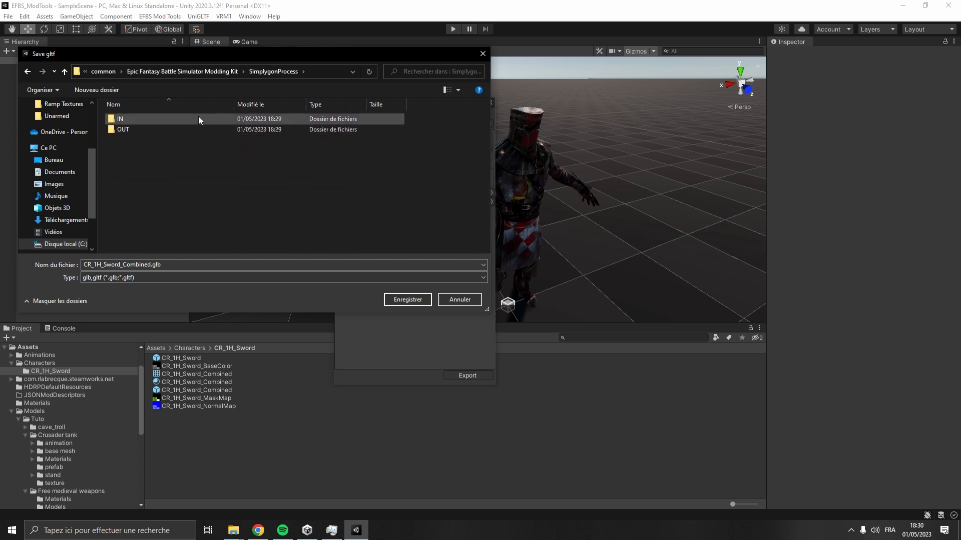
{"action": "double_click", "coordinate": [198, 118]}
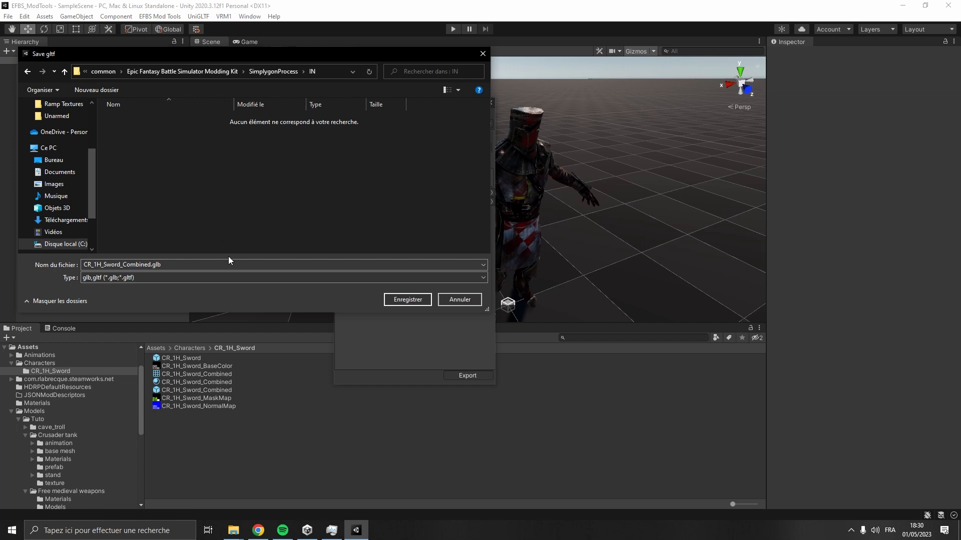
{"action": "left_click", "coordinate": [419, 301]}
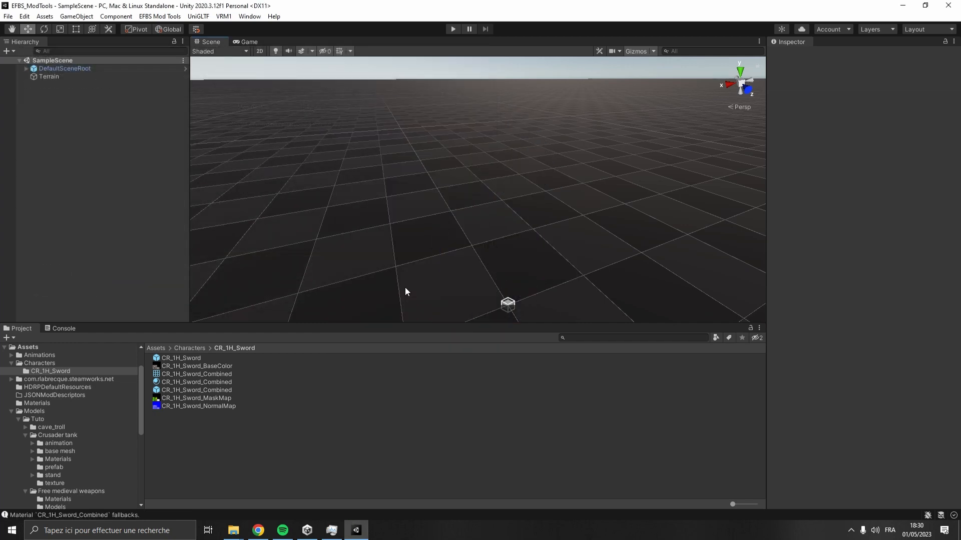
- Switch to File Explorer and check the SimplygonProcess\IN folder for the exported GLB file
{"action": "mouse_move", "coordinate": [233, 531]}
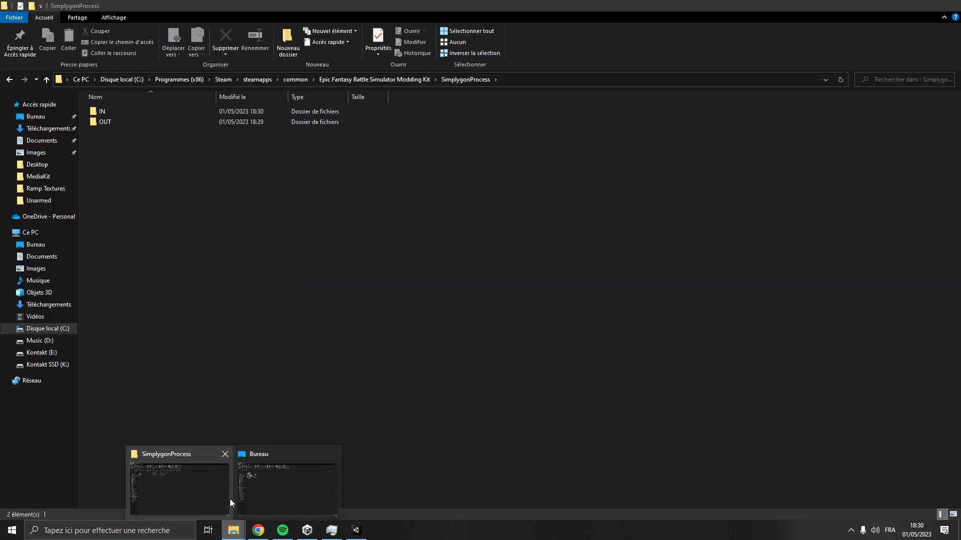
{"action": "left_click", "coordinate": [229, 500]}
{"action": "double_click", "coordinate": [162, 111]}
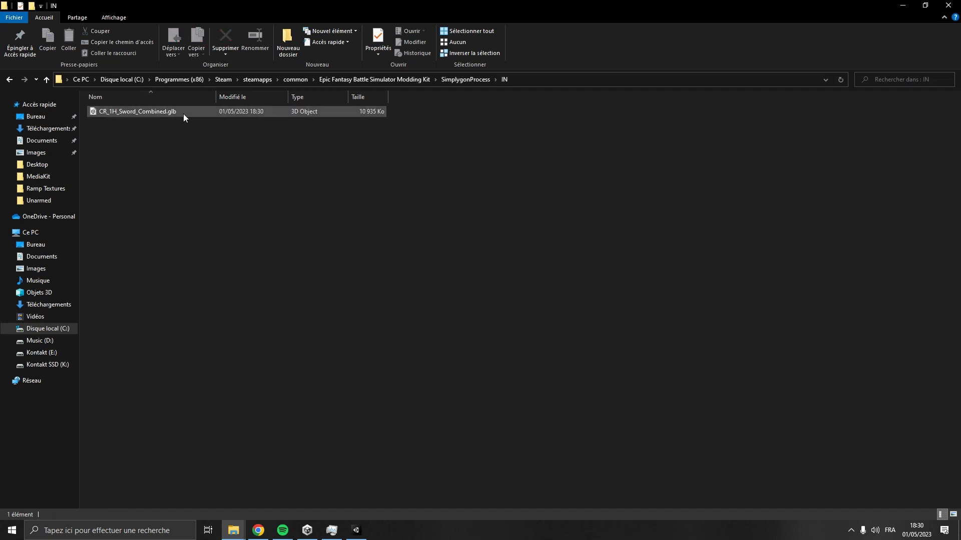
- Launch EFBS_SimplygonTool_GUI.exe from the modding kit's EFBS_SimplygonTool folder
{"action": "left_click", "coordinate": [9, 79]}
{"action": "left_click", "coordinate": [9, 79]}
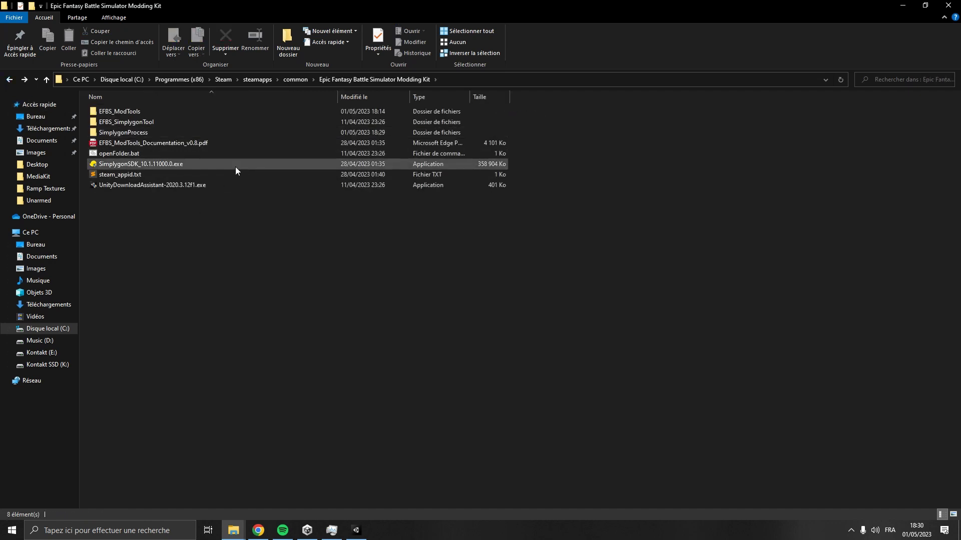
{"action": "double_click", "coordinate": [232, 124]}
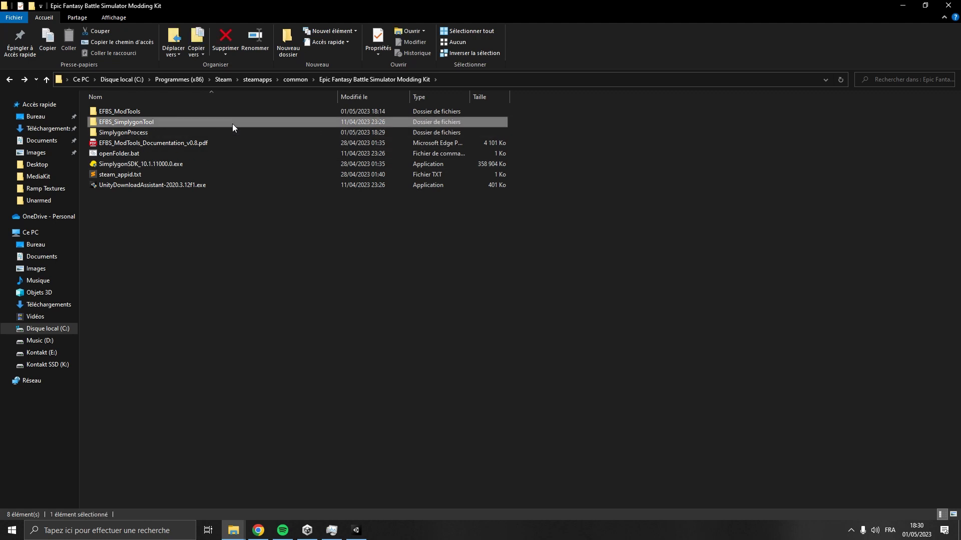
{"action": "double_click", "coordinate": [227, 132]}
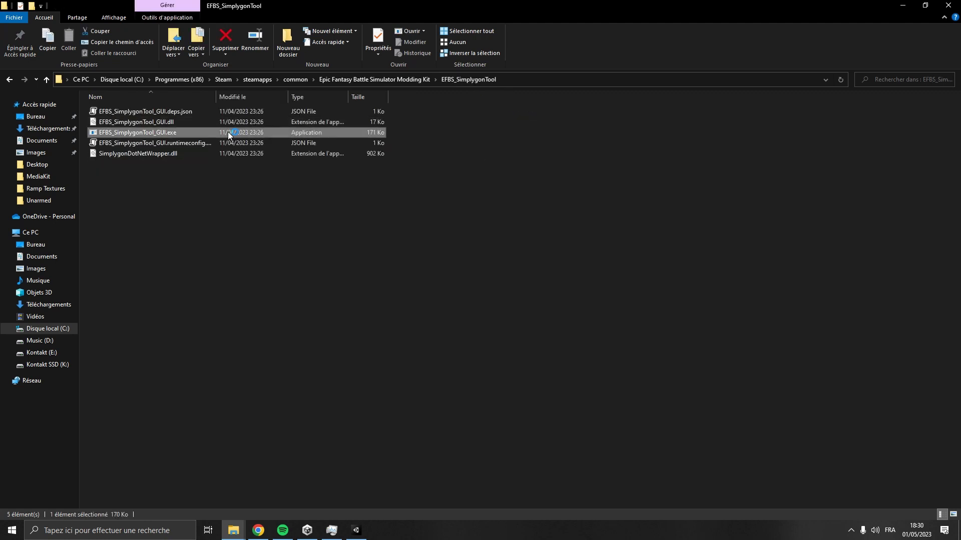
- Load CR_1H_Sword_Combined.glb from the modding kit's SimplygonProcess\IN folder as the file to process
{"action": "left_click", "coordinate": [524, 120]}
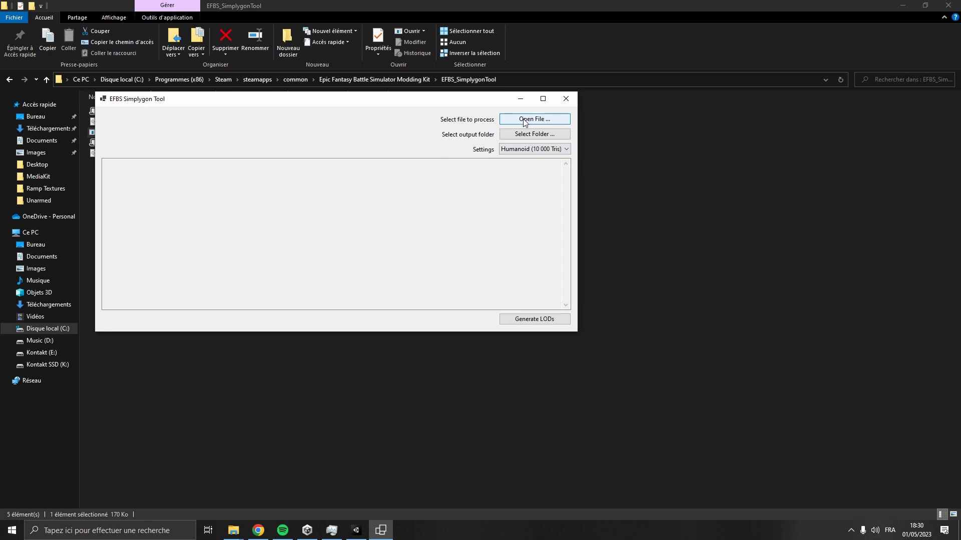
{"action": "scroll", "coordinate": [145, 281], "scroll_direction": "down", "scroll_amount": 2}
{"action": "left_click", "coordinate": [146, 329]}
{"action": "double_click", "coordinate": [232, 263]}
{"action": "scroll", "coordinate": [233, 250], "scroll_direction": "down", "scroll_amount": 8}
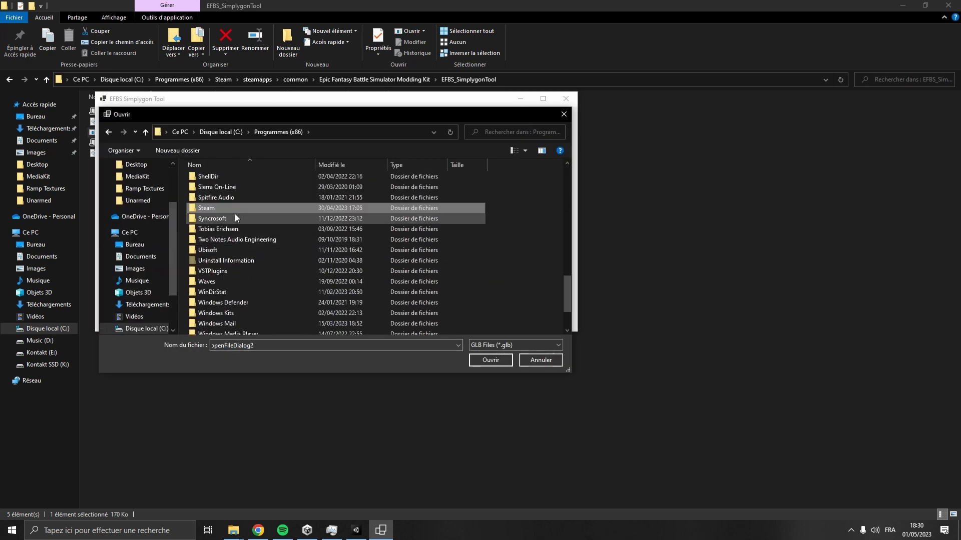
{"action": "double_click", "coordinate": [236, 209]}
{"action": "scroll", "coordinate": [240, 240], "scroll_direction": "down", "scroll_amount": 3}
{"action": "double_click", "coordinate": [245, 295]}
{"action": "double_click", "coordinate": [260, 181]}
{"action": "double_click", "coordinate": [272, 221]}
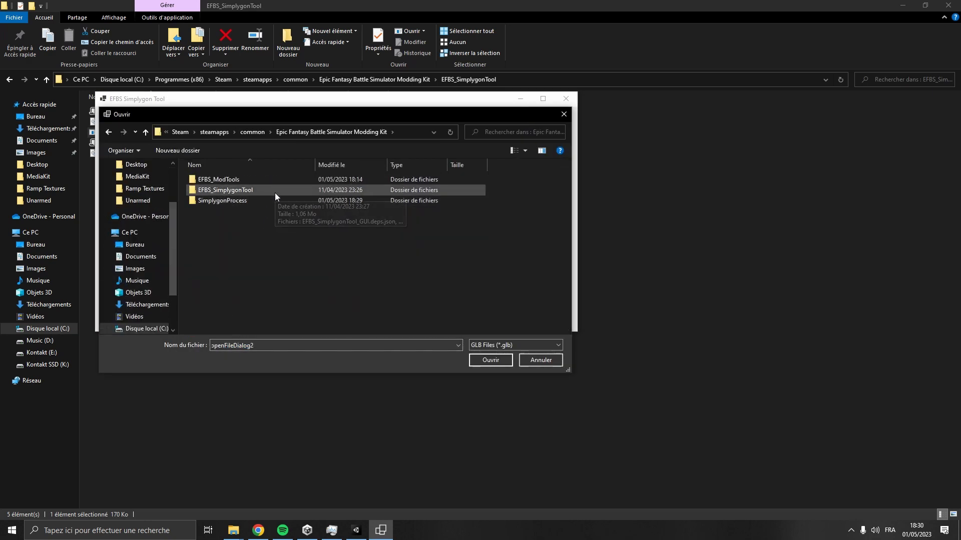
{"action": "double_click", "coordinate": [268, 200]}
{"action": "double_click", "coordinate": [269, 180]}
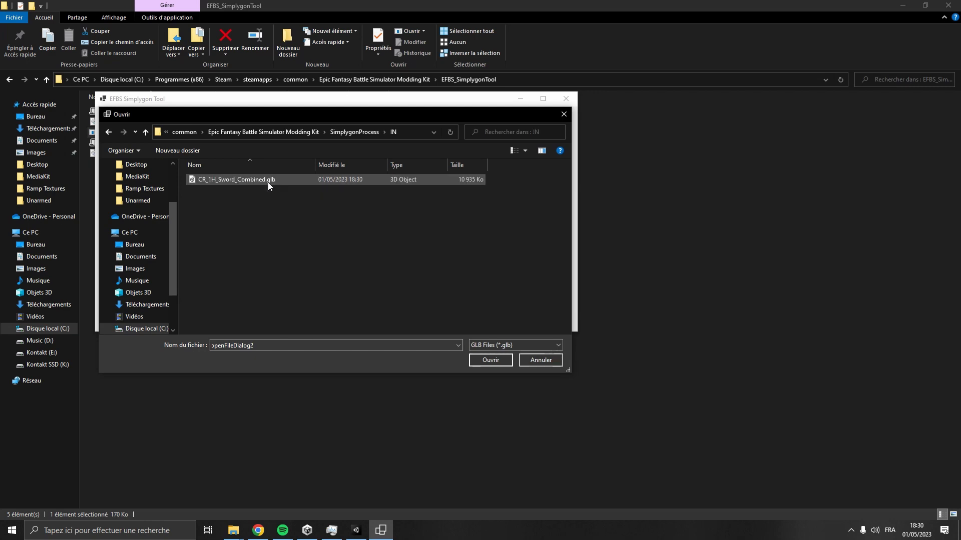
{"action": "double_click", "coordinate": [268, 180]}
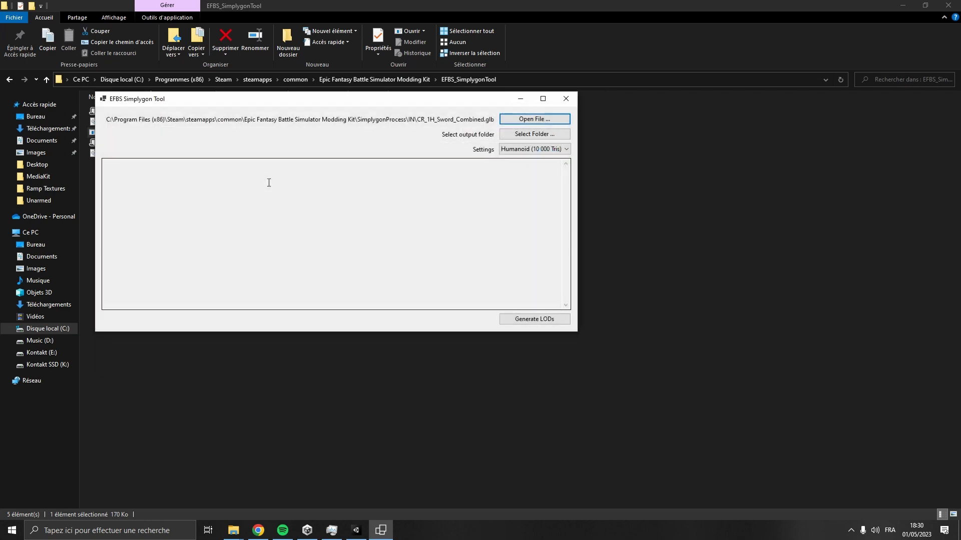
- Set the tool's output folder to the modding kit's SimplygonProcess\OUT folder
{"action": "left_click", "coordinate": [524, 134]}
{"action": "left_click", "coordinate": [368, 132]}
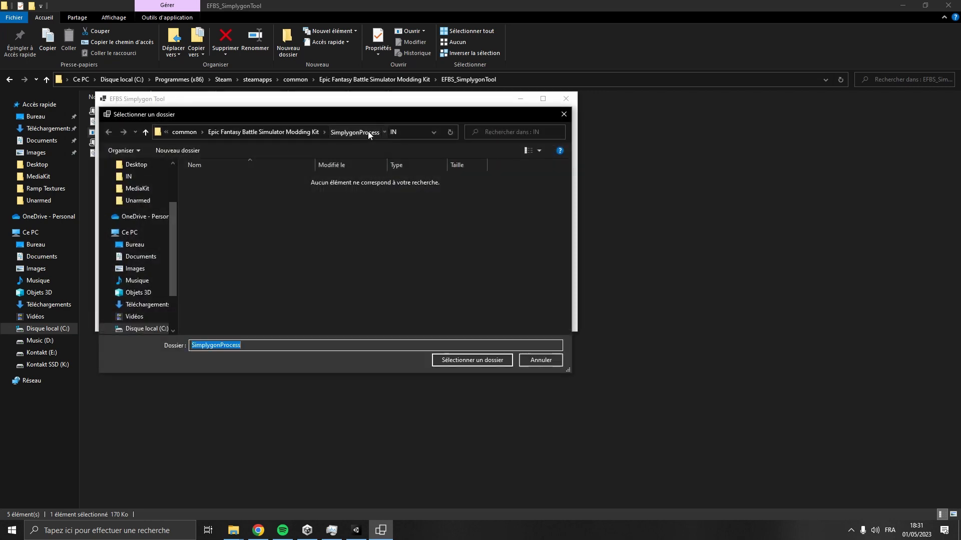
{"action": "double_click", "coordinate": [256, 189]}
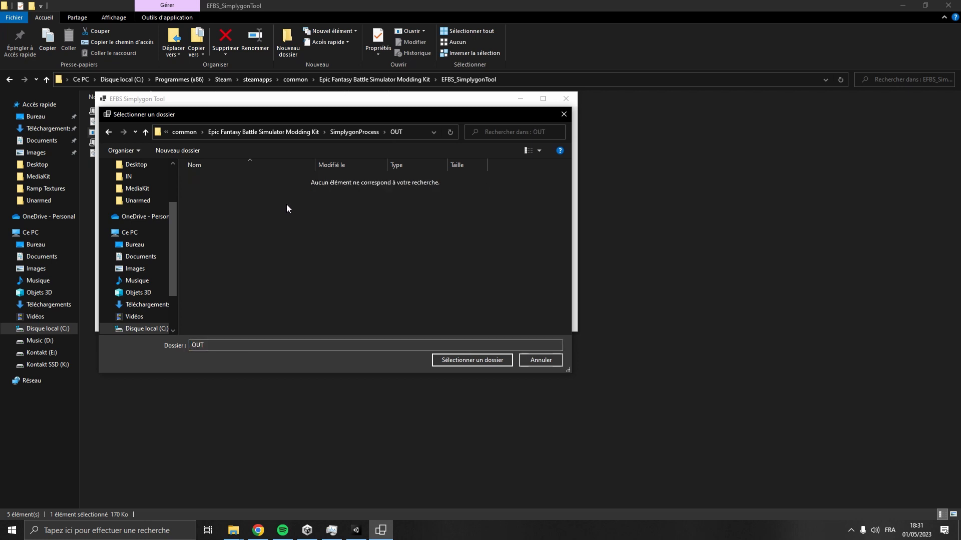
{"action": "left_click", "coordinate": [461, 358]}
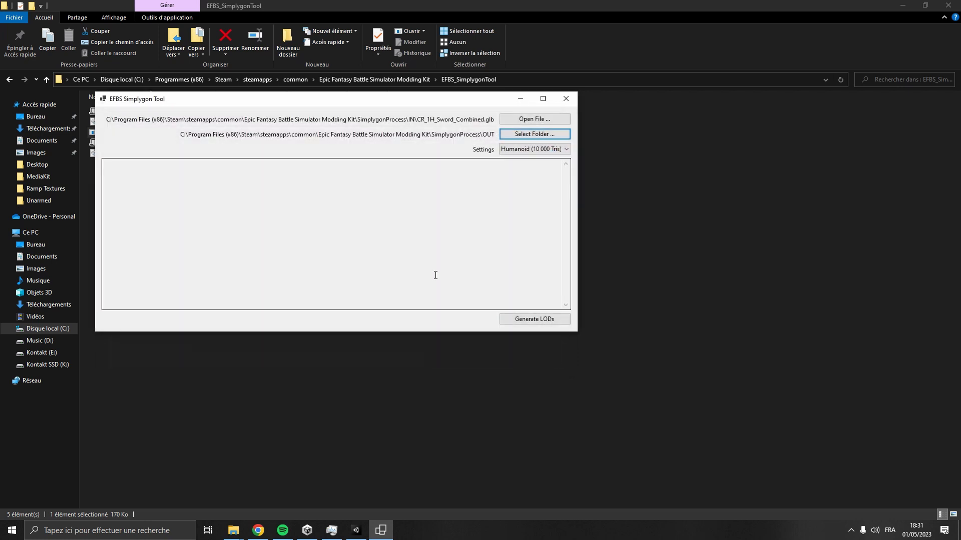
- Generate the LODs with the Humanoid (10 000 Tris) setting and close the Simplygon tool
{"action": "left_click", "coordinate": [568, 149]}
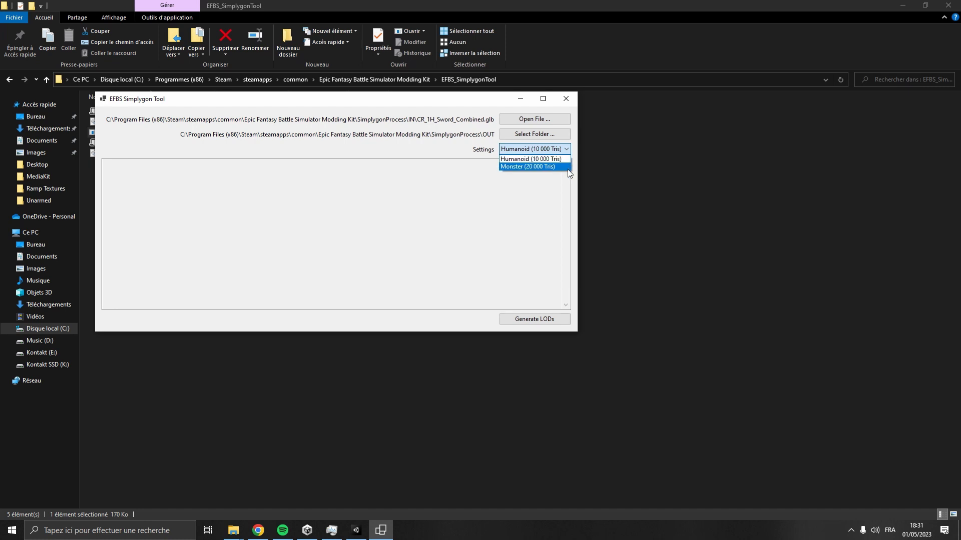
{"action": "left_click", "coordinate": [568, 159]}
{"action": "left_click", "coordinate": [468, 170]}
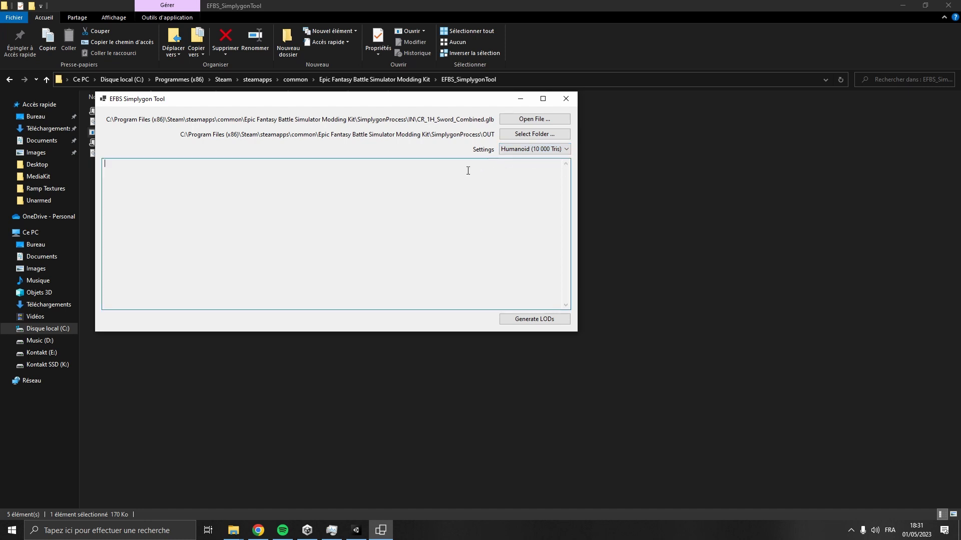
{"action": "left_click", "coordinate": [530, 321]}
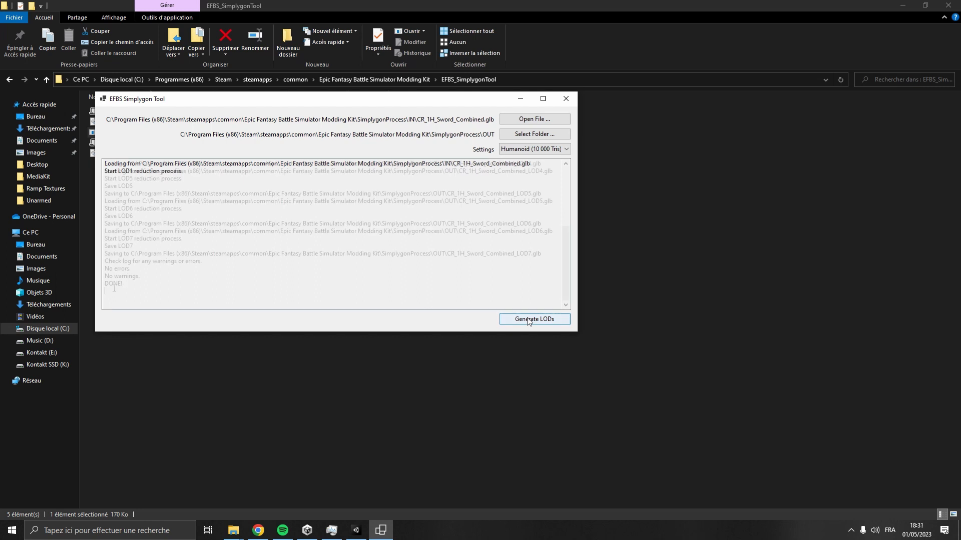
{"action": "left_click", "coordinate": [565, 99]}
- Check the modding kit's SimplygonProcess\OUT folder for the generated LOD files
{"action": "left_click", "coordinate": [281, 193]}
{"action": "left_click", "coordinate": [350, 79]}
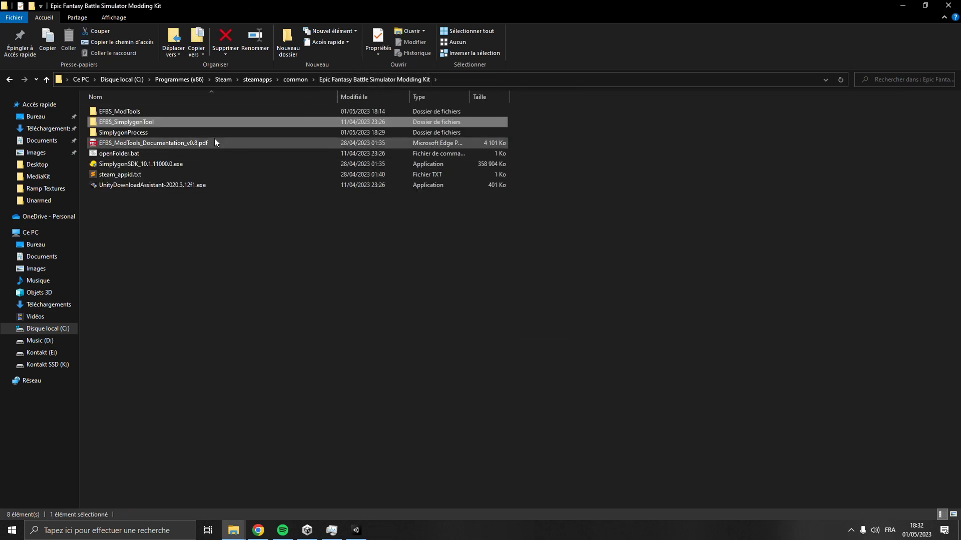
{"action": "double_click", "coordinate": [210, 122]}
{"action": "double_click", "coordinate": [209, 122]}
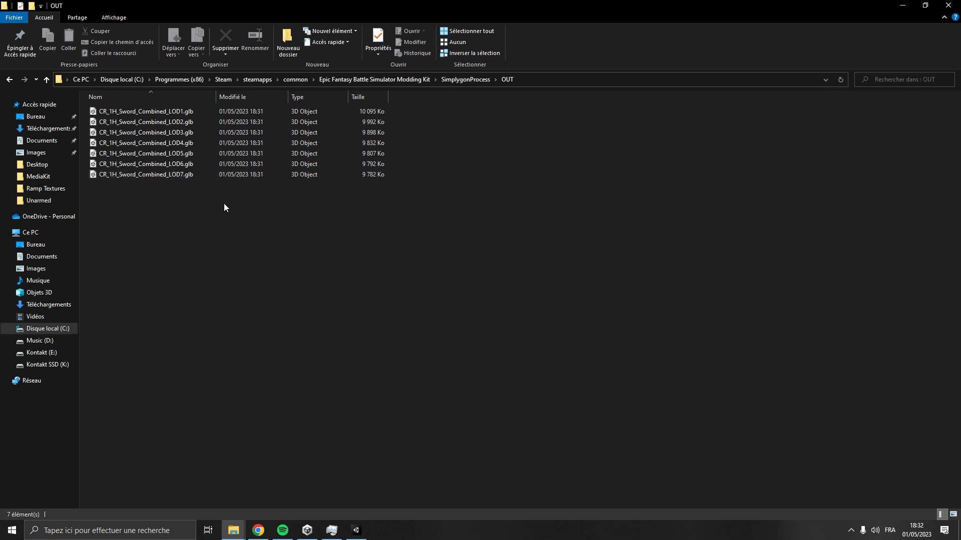
- Switch to Unity and create a folder named LODs inside Assets/Characters/CR_1H_Sword, opening it
{"action": "left_click", "coordinate": [364, 531]}
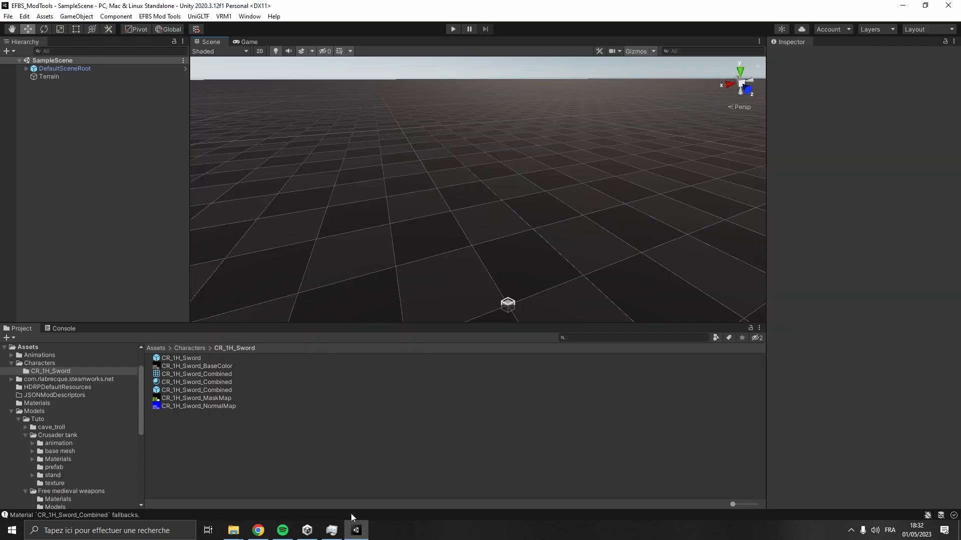
{"action": "right_click", "coordinate": [256, 477]}
{"action": "mouse_move", "coordinate": [303, 215]}
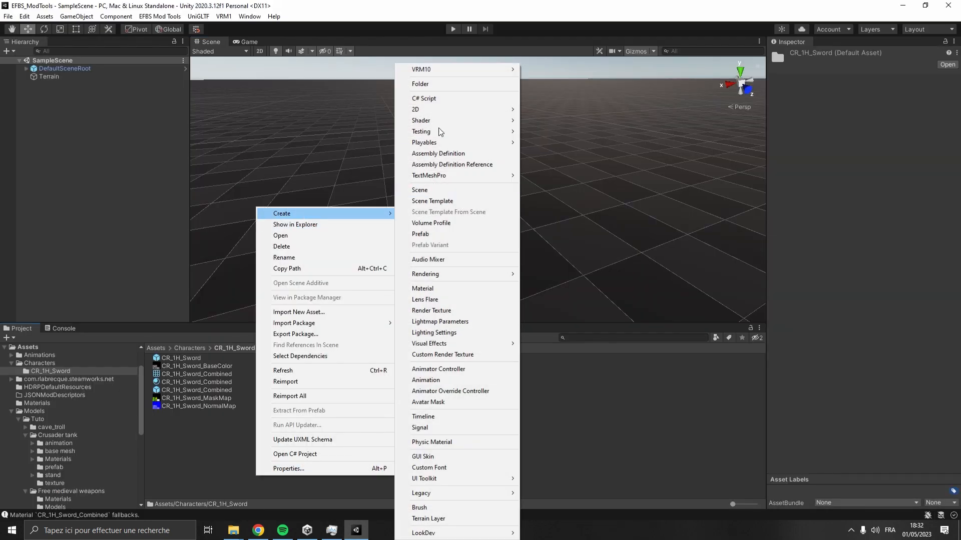
{"action": "left_click", "coordinate": [435, 86]}
{"action": "type", "text": "LODs"}
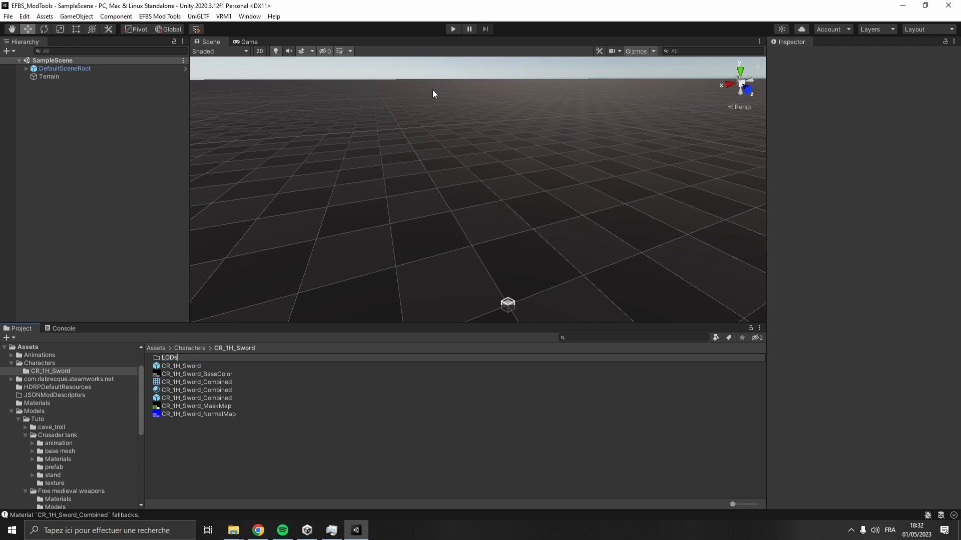
{"action": "key", "text": "Return"}
{"action": "double_click", "coordinate": [298, 360]}
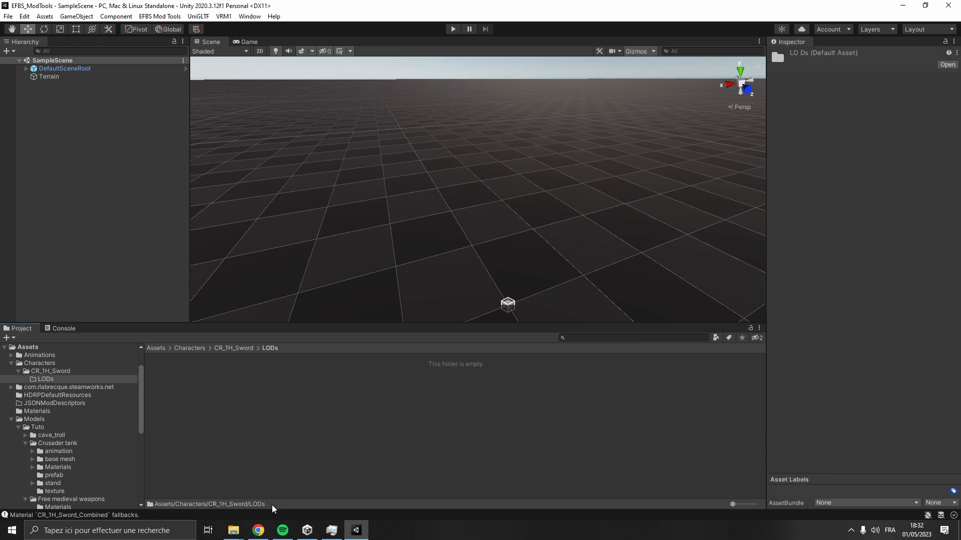
- Import CR_1H_Sword_Combined_LOD1.glb through LOD7.glb from the SimplygonProcess\OUT folder into the project's LODs folder
{"action": "mouse_move", "coordinate": [234, 530]}
{"action": "left_click", "coordinate": [224, 488]}
{"action": "left_click_drag", "start_coordinate": [297, 282], "coordinate": [259, 423]}
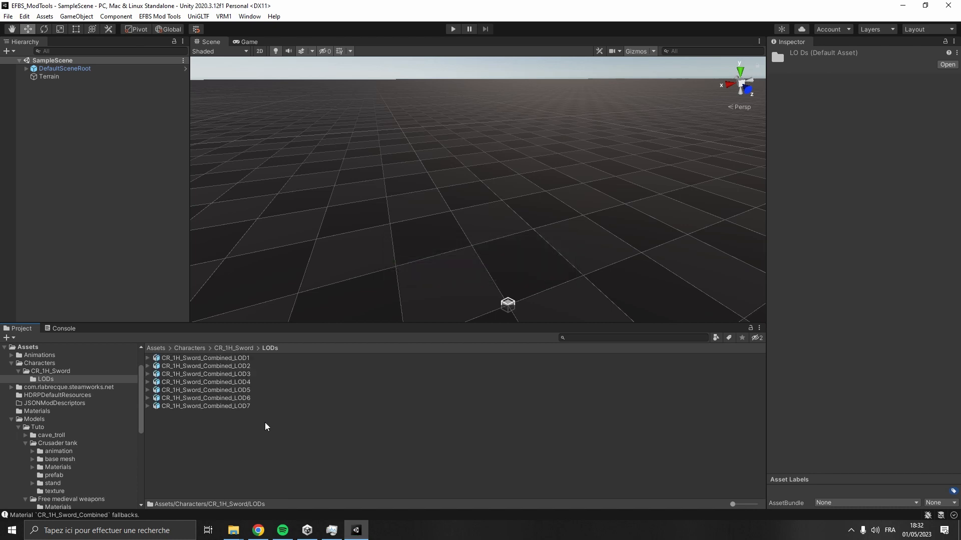
{"action": "left_click", "coordinate": [265, 423]}
- Place CR_1H_Sword_Combined_LOD1 in the scene and apply the CR_1H_Sword_Combined material to it
{"action": "left_click_drag", "start_coordinate": [224, 358], "coordinate": [121, 168]}
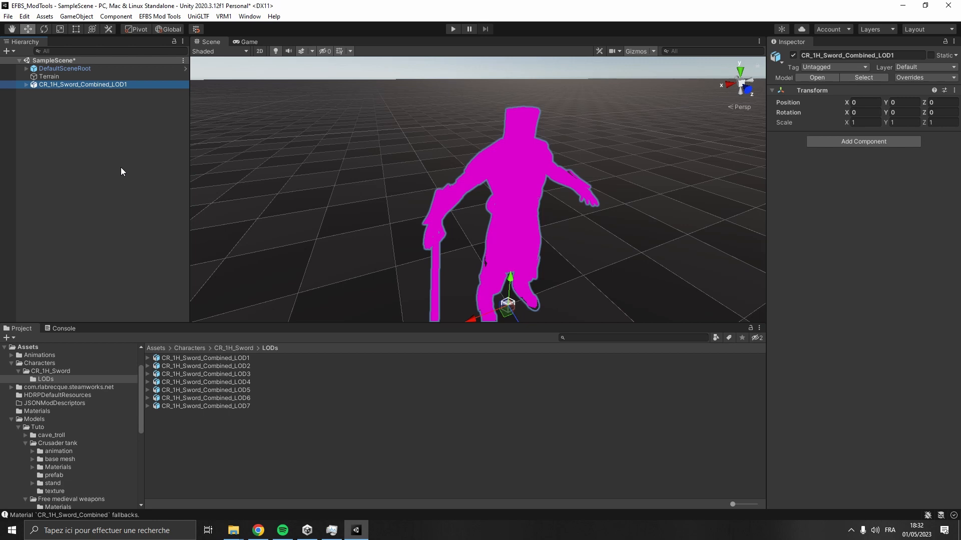
{"action": "left_click", "coordinate": [222, 349]}
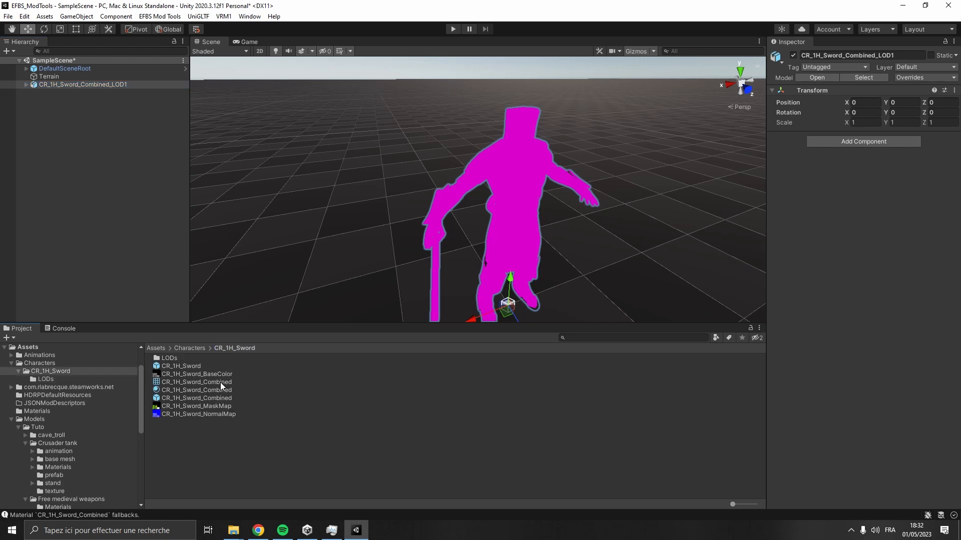
{"action": "left_click_drag", "start_coordinate": [223, 392], "coordinate": [517, 222]}
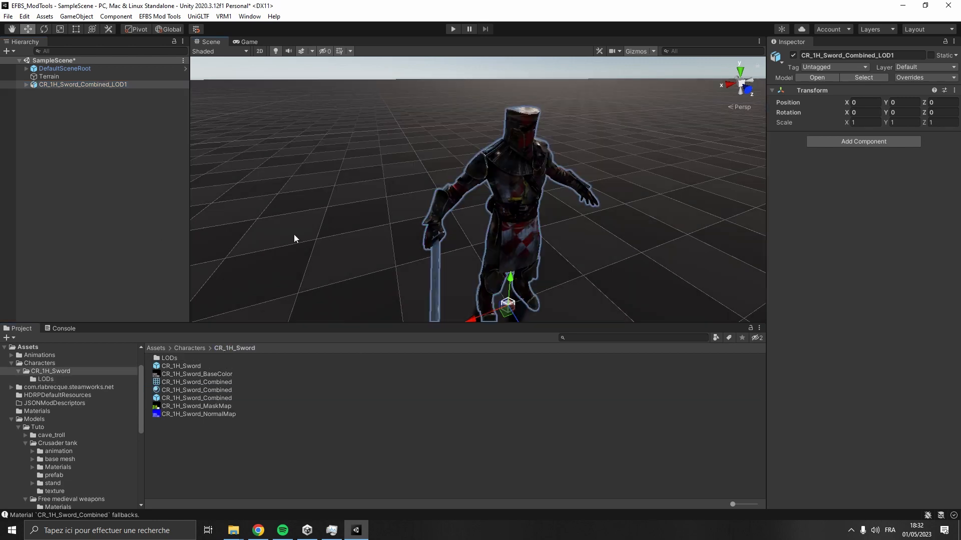
- Unpack the CR_1H_Sword_Combined_LOD1 prefab instance in the scene
{"action": "left_click", "coordinate": [131, 180]}
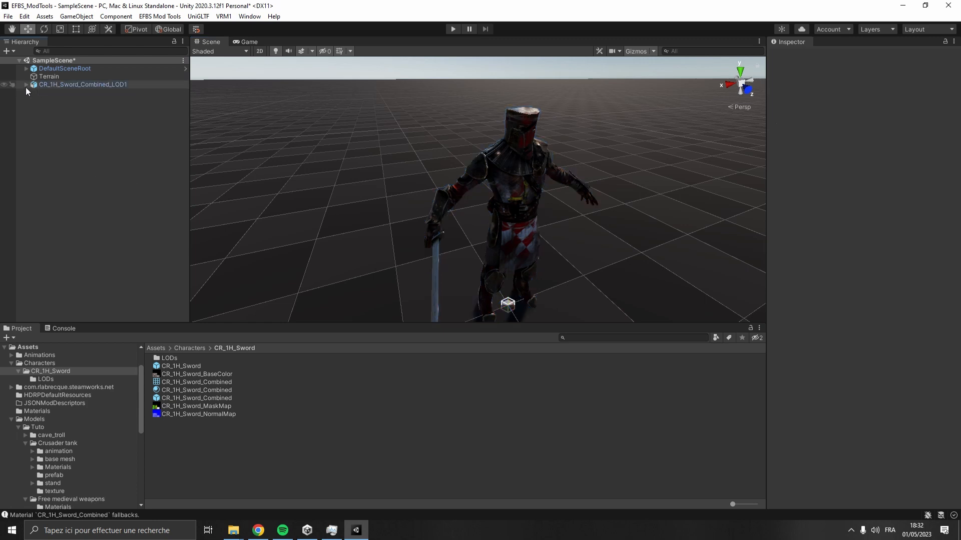
{"action": "left_click", "coordinate": [26, 86]}
{"action": "left_click", "coordinate": [26, 87]}
{"action": "right_click", "coordinate": [61, 87]}
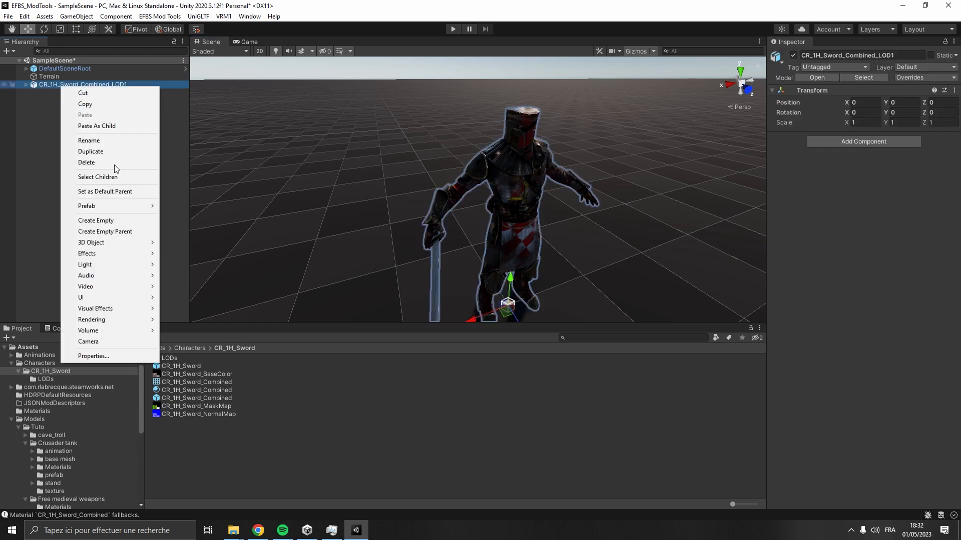
{"action": "mouse_move", "coordinate": [109, 210]}
{"action": "left_click", "coordinate": [181, 249]}
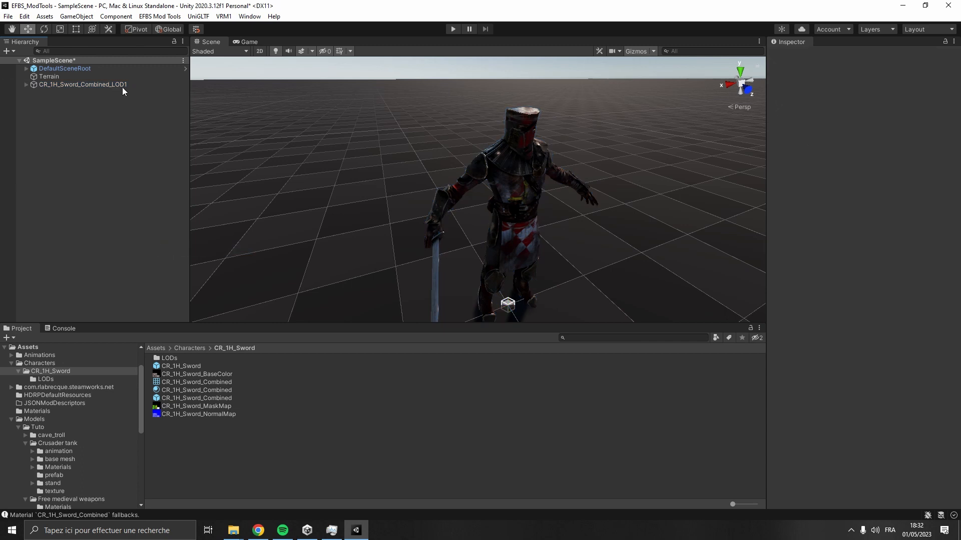
- Add an Animator component to CR_1H_Sword_Combined_LOD1 and assign the 1H controller
{"action": "left_click", "coordinate": [813, 134]}
{"action": "type", "text": "ani"}
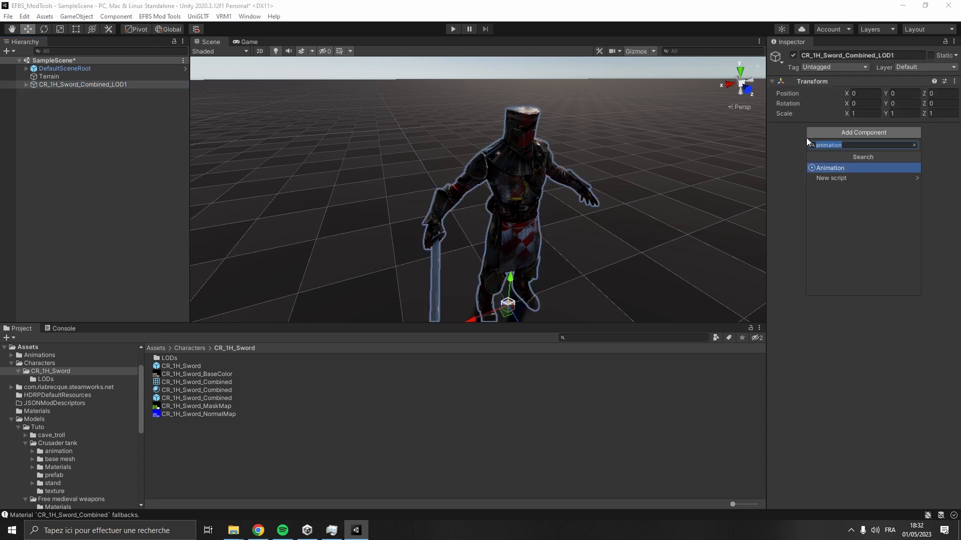
{"action": "type", "text": "ma"}
{"action": "key", "text": "Down"}
{"action": "key", "text": "Return"}
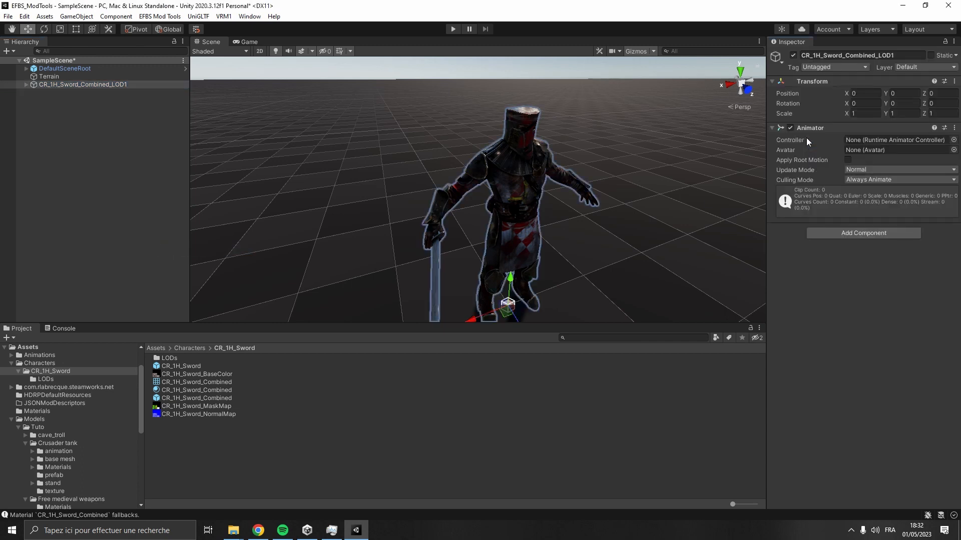
{"action": "left_click", "coordinate": [953, 140]}
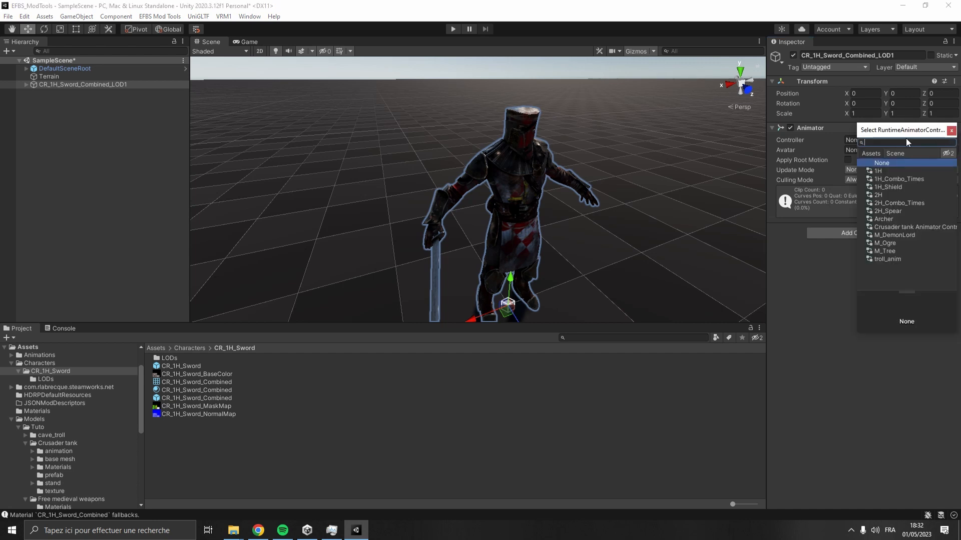
{"action": "double_click", "coordinate": [882, 171]}
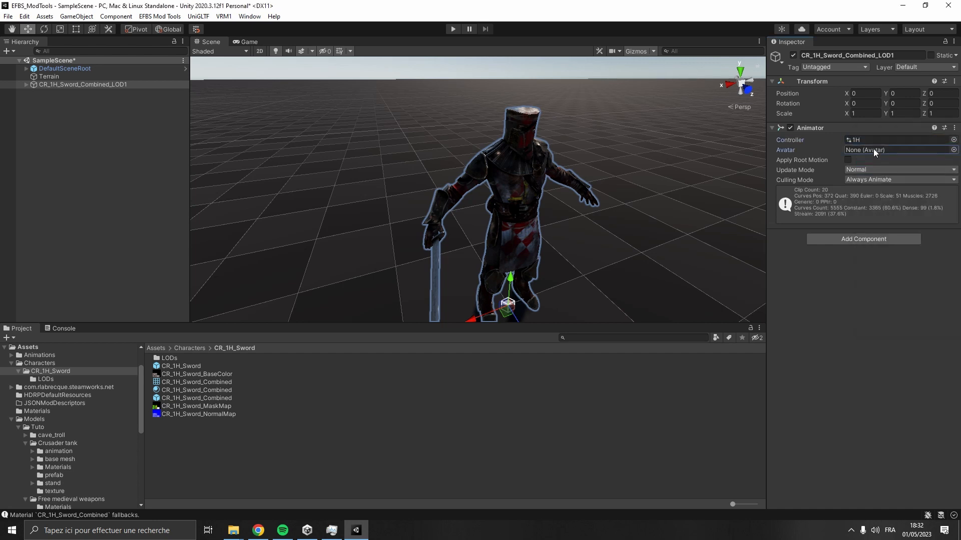
- Locate the avatar used by the CR_1H_Sword_Combined prefab and assign Crusader tank Base meshAvatar to the LOD1 object's Animator
{"action": "left_click", "coordinate": [242, 398]}
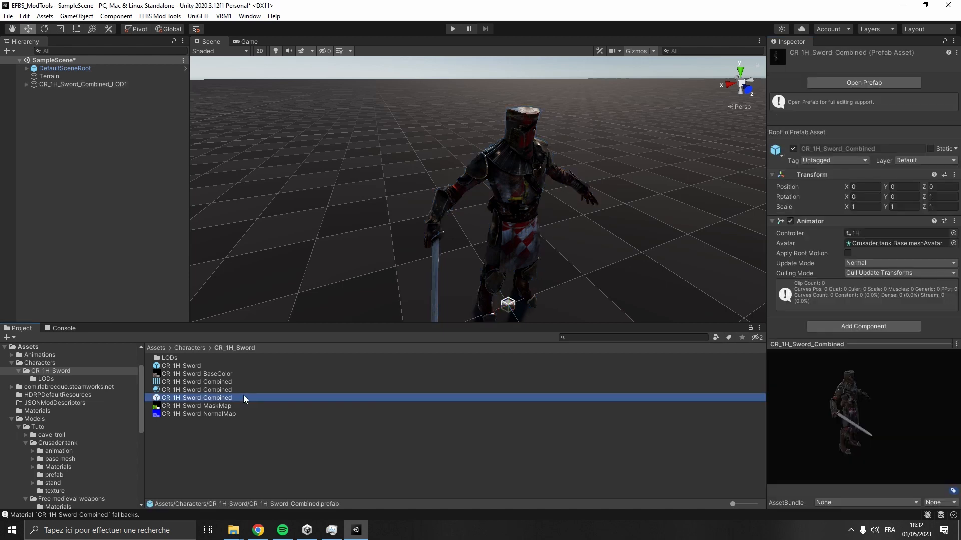
{"action": "left_click", "coordinate": [870, 244]}
{"action": "left_click", "coordinate": [116, 84]}
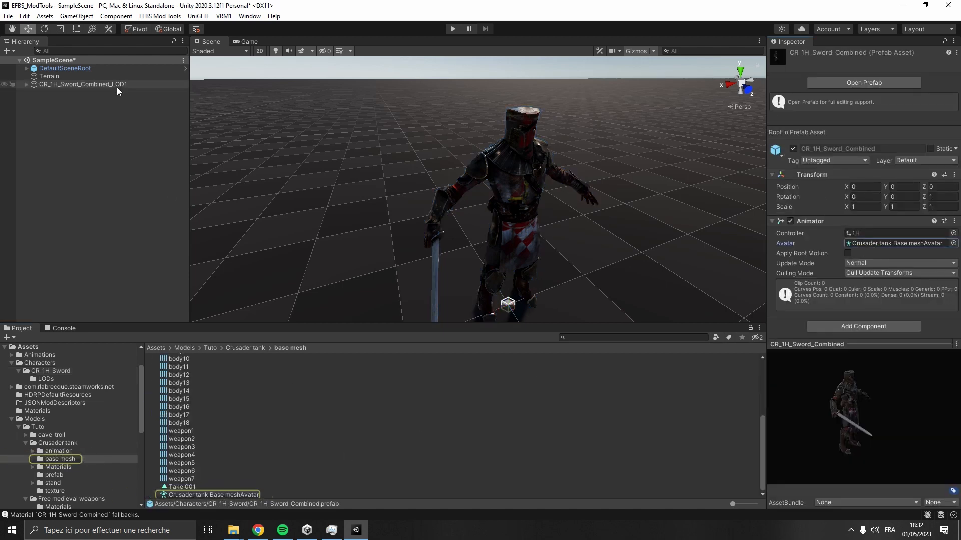
{"action": "left_click_drag", "start_coordinate": [240, 497], "coordinate": [882, 150]}
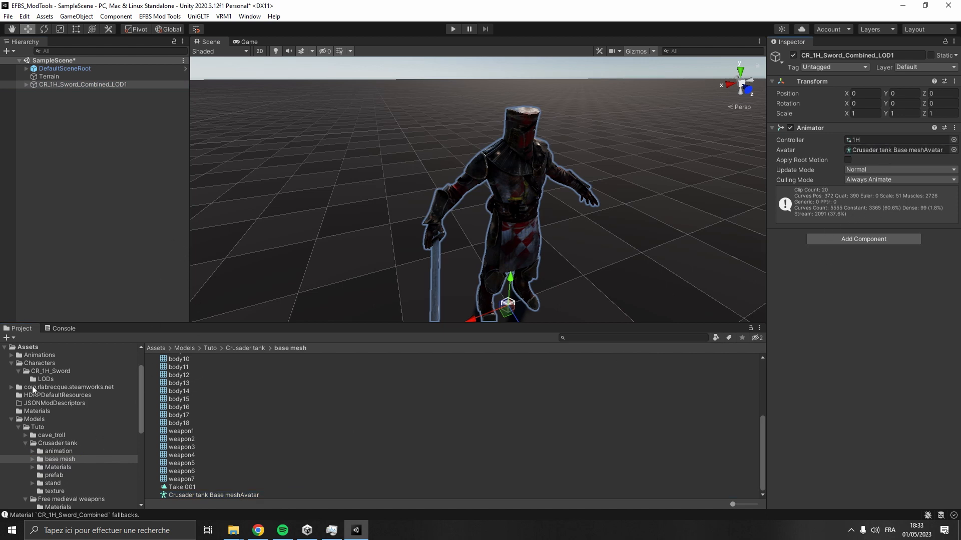
- Save CR_1H_Sword_Combined_LOD1 as a prefab in the LODs folder and delete its instance from the scene
{"action": "left_click", "coordinate": [46, 379]}
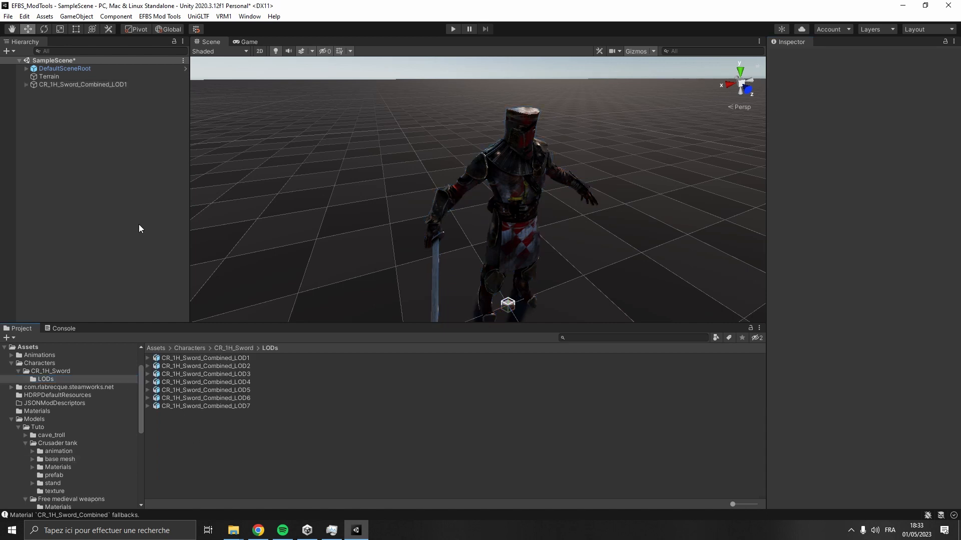
{"action": "left_click", "coordinate": [122, 86]}
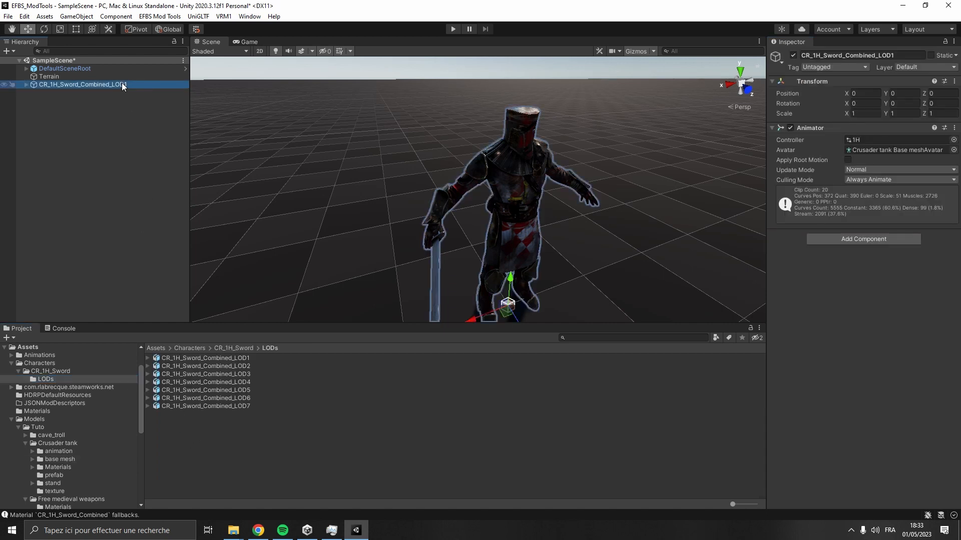
{"action": "left_click_drag", "start_coordinate": [122, 83], "coordinate": [199, 428]}
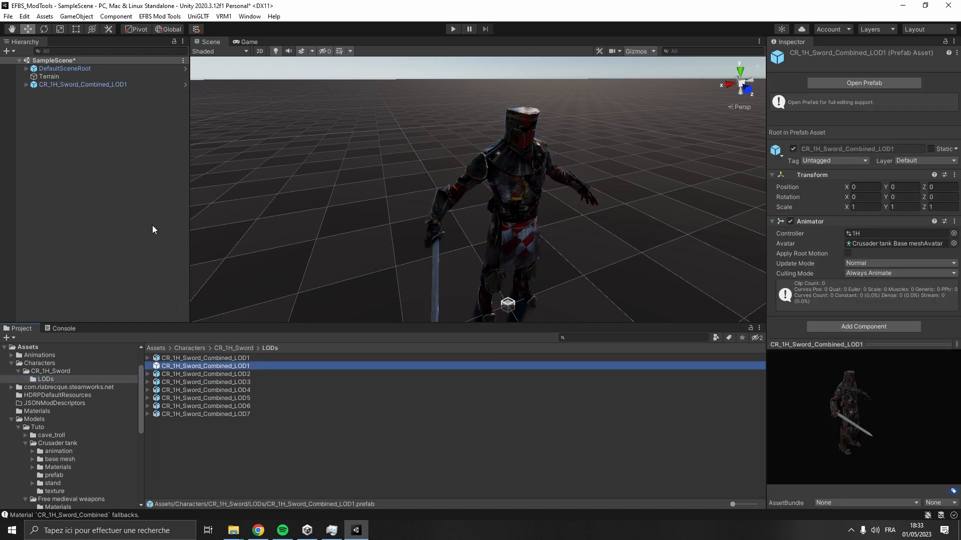
{"action": "left_click", "coordinate": [122, 85]}
{"action": "key", "text": "Delete"}
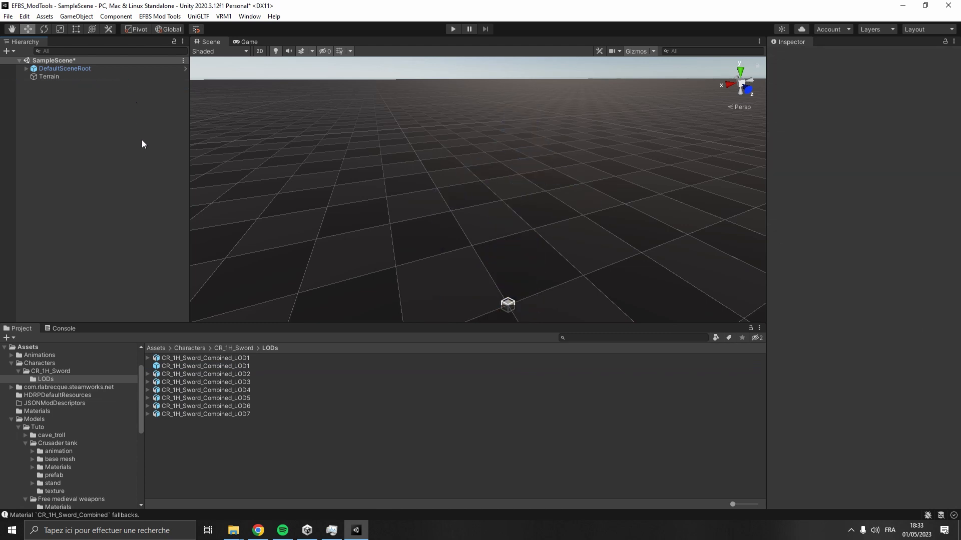
- Open the Animation Baker and add the new LOD1 prefab plus the LOD2 to LOD7 models to its LOD Prefabs list
{"action": "left_click", "coordinate": [159, 16]}
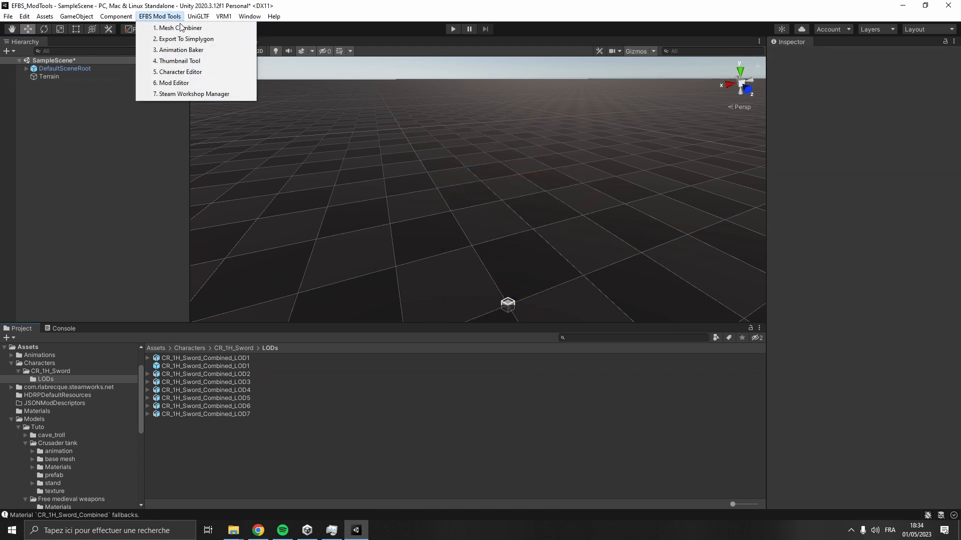
{"action": "left_click", "coordinate": [218, 47]}
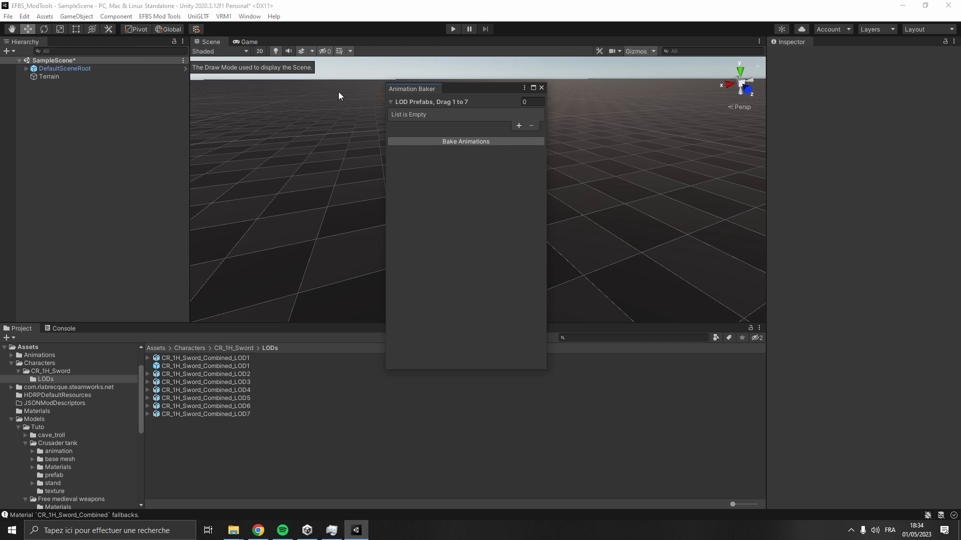
{"action": "left_click", "coordinate": [257, 365]}
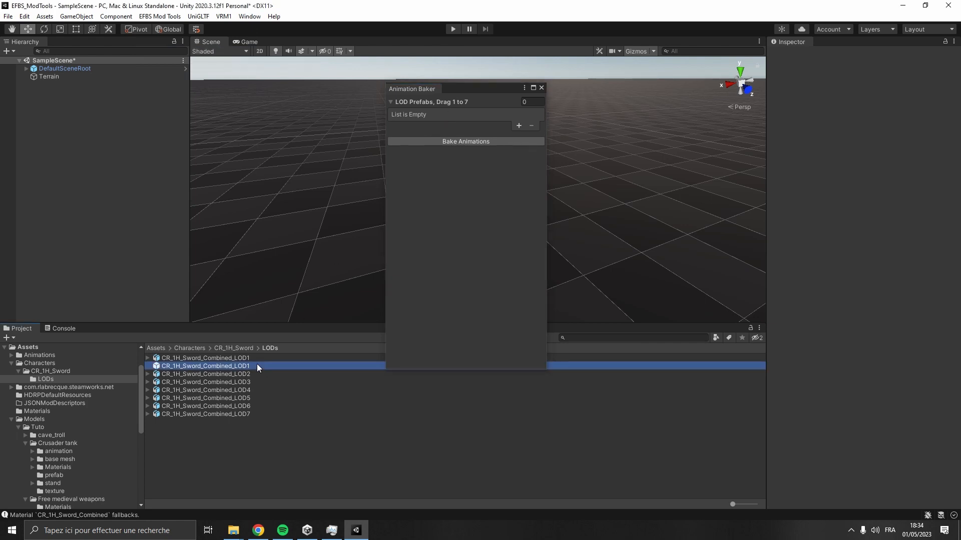
{"action": "left_click", "coordinate": [251, 414], "text": "shift"}
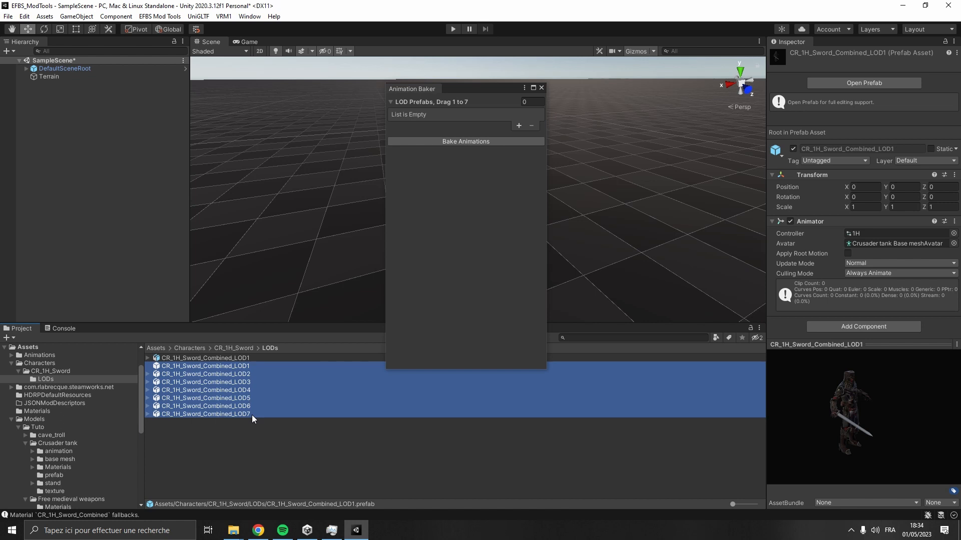
{"action": "left_click_drag", "start_coordinate": [261, 367], "coordinate": [476, 103]}
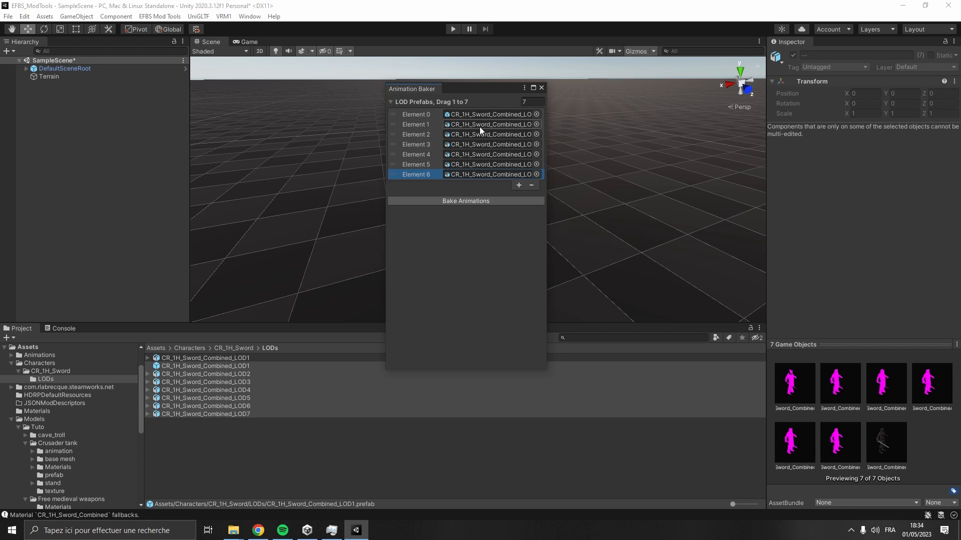
- Bake the animations for the seven listed LOD prefabs and close the Animation Baker
{"action": "left_click", "coordinate": [473, 201]}
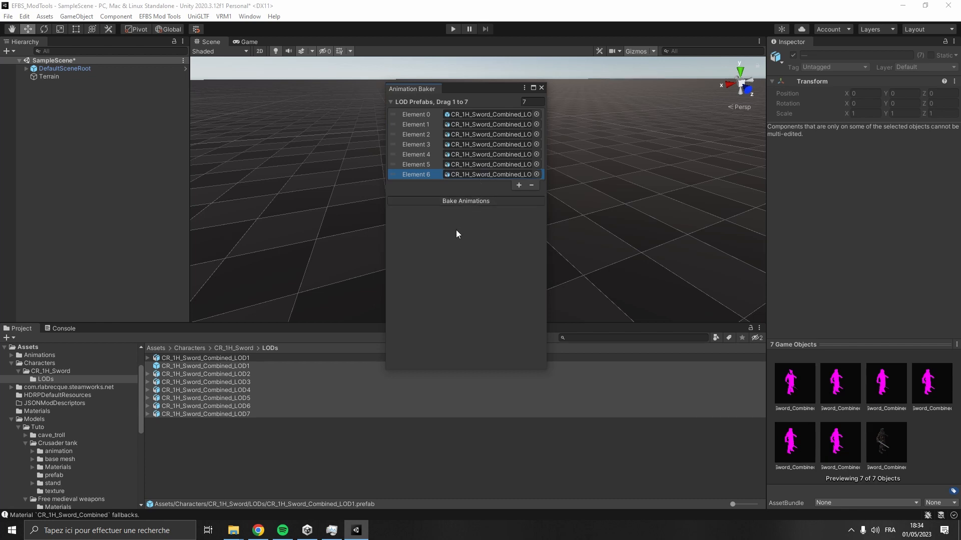
{"action": "left_click", "coordinate": [579, 287]}
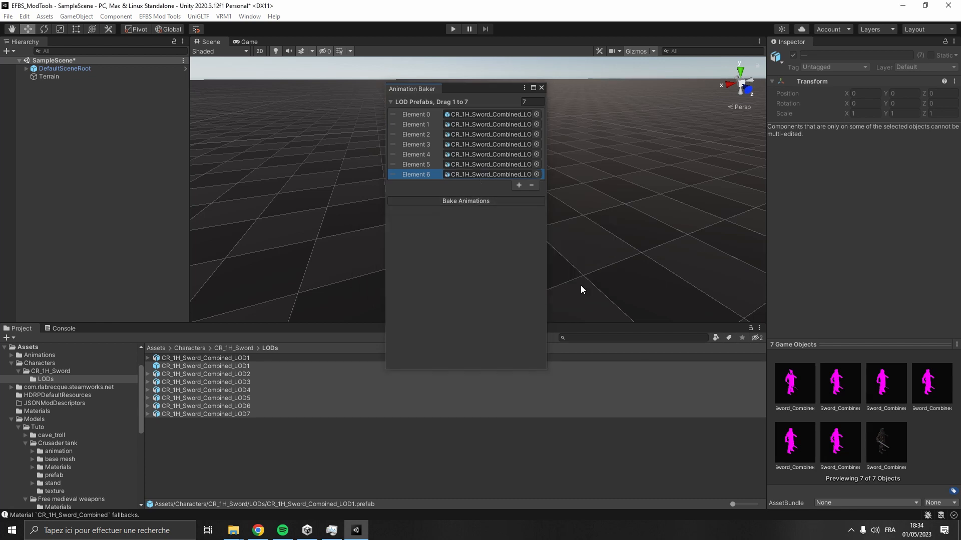
{"action": "left_click", "coordinate": [542, 88]}
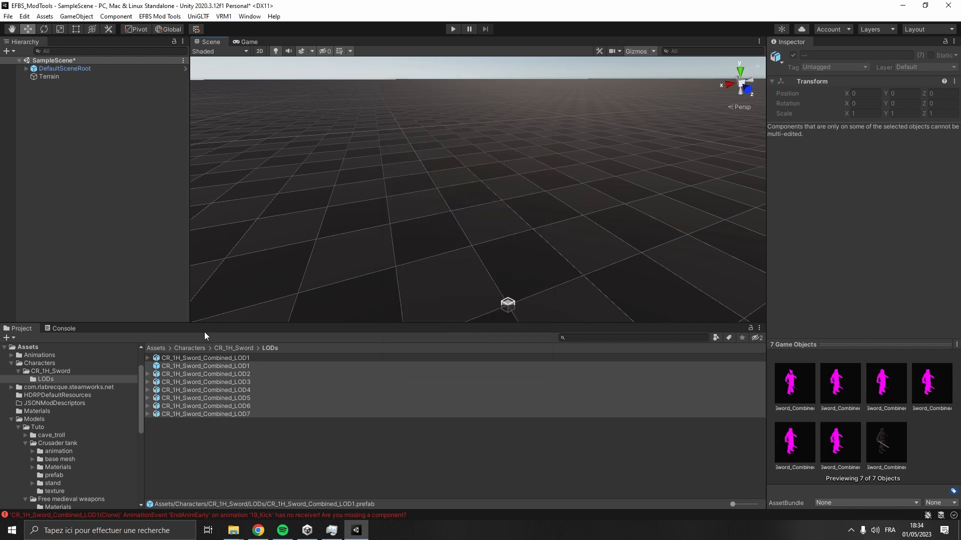
- Examine the BakedAnimations_CR_1H_Sword_Combined asset in the CR_1H_Sword folder, including its textures and LOD meshes
{"action": "left_click", "coordinate": [233, 348]}
{"action": "left_click", "coordinate": [205, 365]}
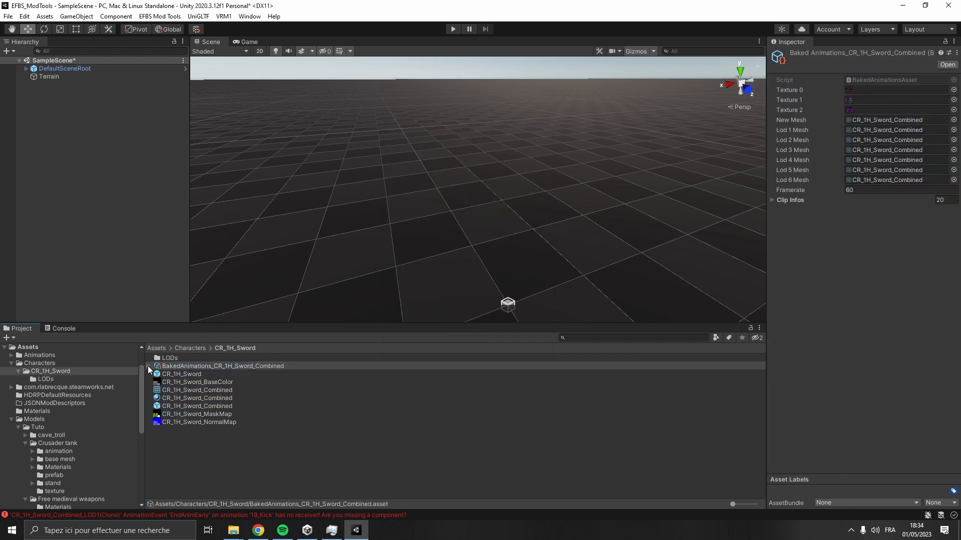
{"action": "left_click", "coordinate": [148, 365]}
{"action": "left_click", "coordinate": [219, 376]}
{"action": "left_click", "coordinate": [220, 379]}
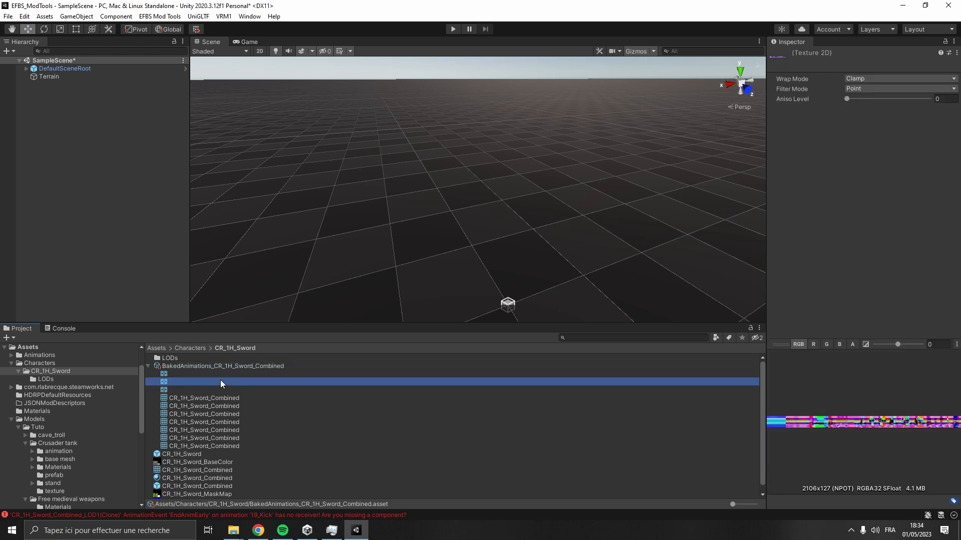
{"action": "left_click", "coordinate": [220, 389]}
{"action": "left_click", "coordinate": [231, 398]}
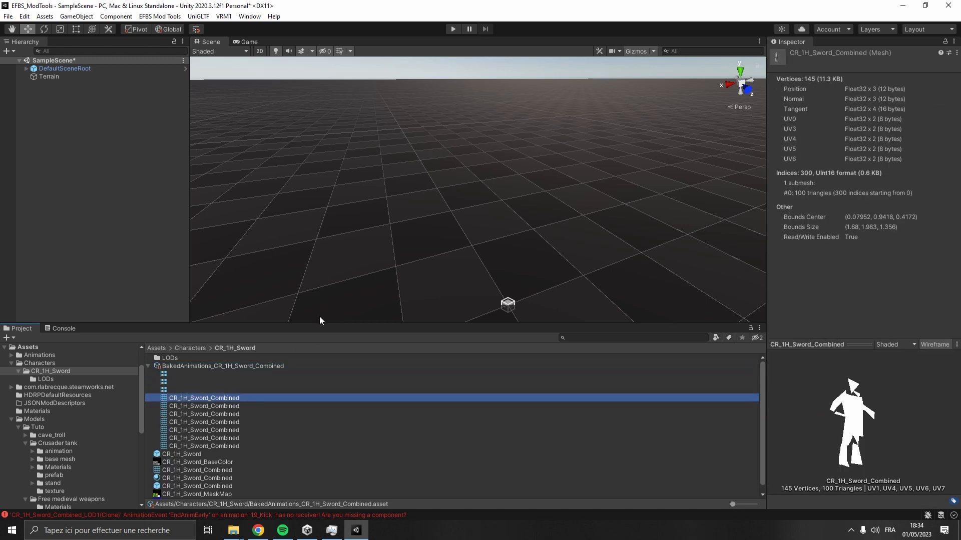
{"action": "key", "text": "Down"}
{"action": "key", "text": "Down"}
{"action": "key", "text": "Down"}
{"action": "key", "text": "Down"}
{"action": "key", "text": "Down"}
{"action": "key", "text": "Down"}
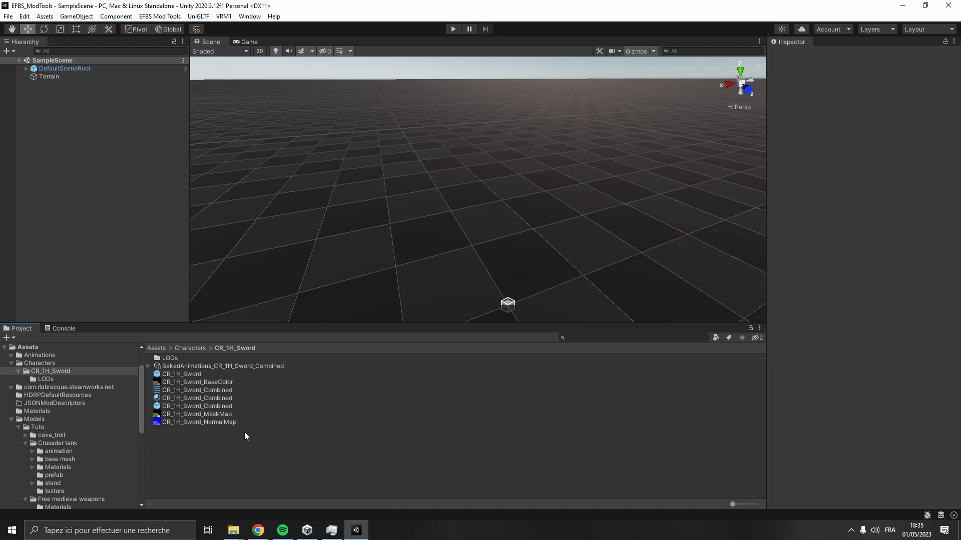
- Open the Thumbnail Tool and load the CR_1H_Sword prefab as its character
{"action": "left_click", "coordinate": [176, 14]}
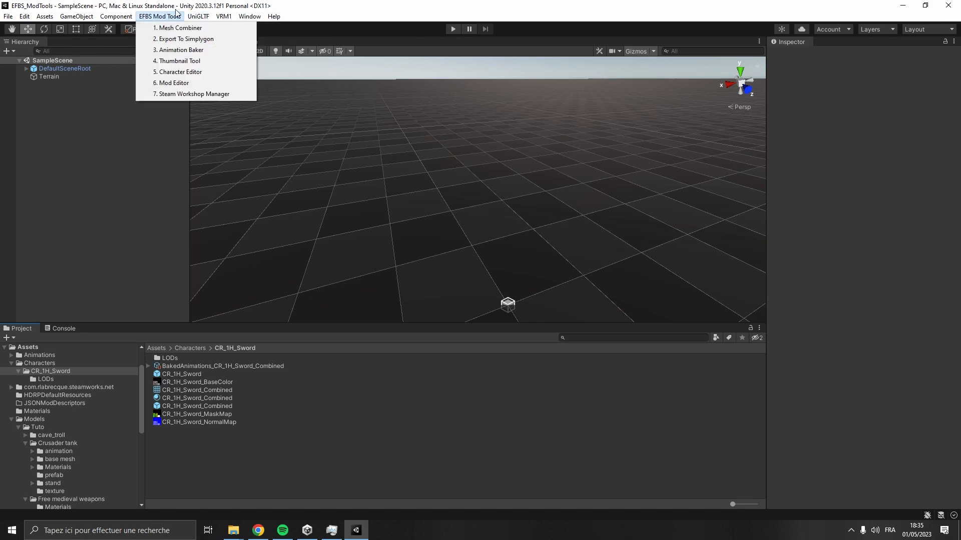
{"action": "left_click", "coordinate": [206, 63]}
{"action": "left_click_drag", "start_coordinate": [326, 128], "coordinate": [471, 129]}
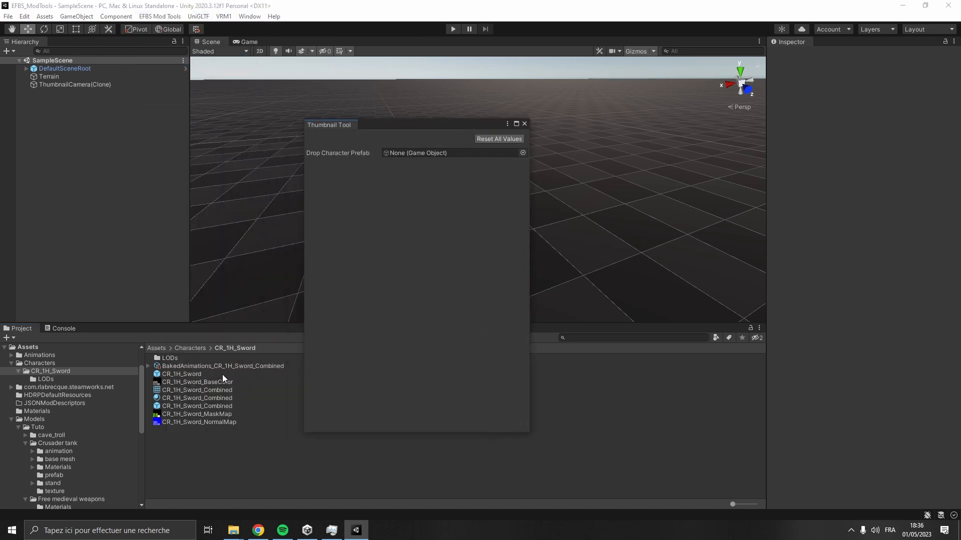
{"action": "left_click_drag", "start_coordinate": [223, 375], "coordinate": [446, 149]}
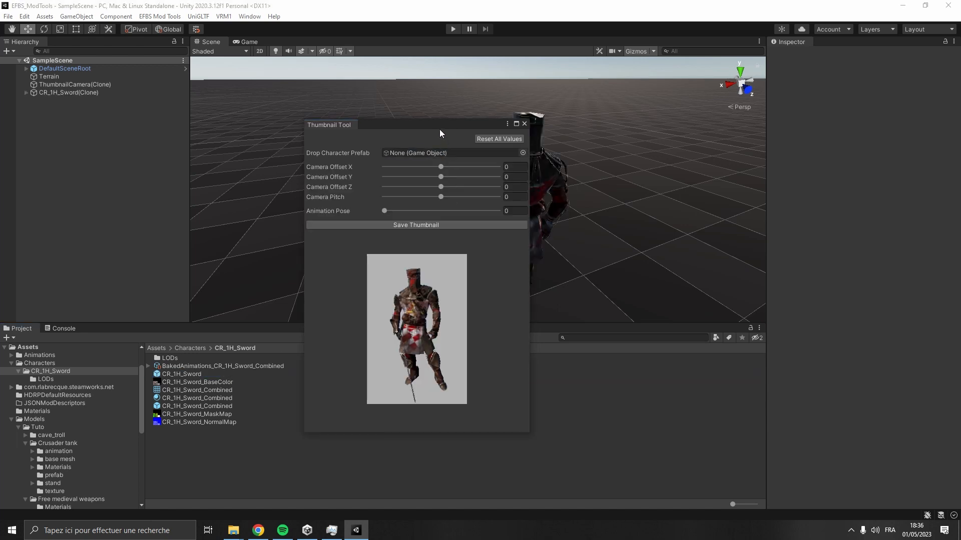
- Frame the thumbnail with Camera Offset Z 0.13 and Animation Pose 0, save it, and check the resulting image asset
{"action": "left_click", "coordinate": [440, 177]}
{"action": "mouse_move", "coordinate": [440, 177]}
{"action": "left_mouse_down"}
{"action": "mouse_move", "coordinate": [441, 188]}
{"action": "mouse_move", "coordinate": [440, 177]}
{"action": "left_mouse_up"}
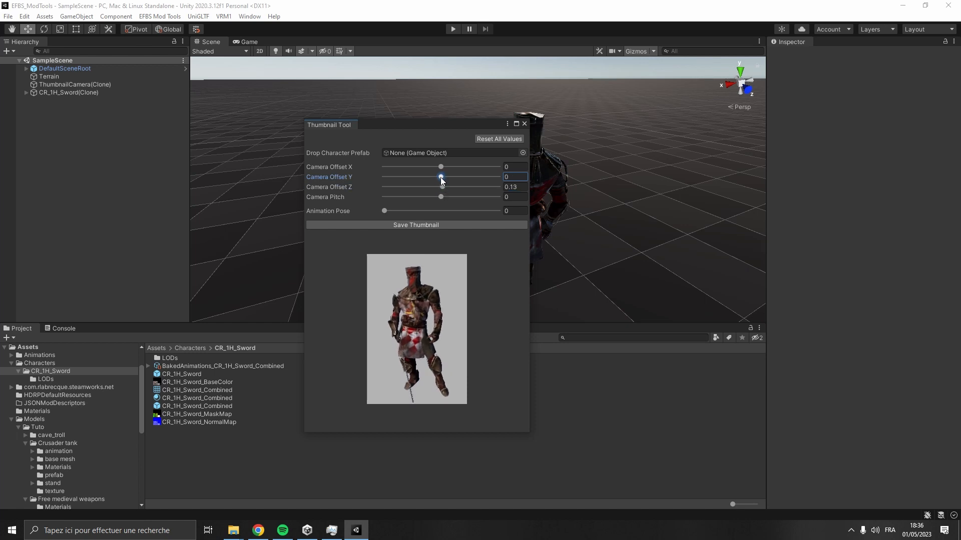
{"action": "mouse_move", "coordinate": [386, 209]}
{"action": "left_mouse_down"}
{"action": "mouse_move", "coordinate": [486, 213]}
{"action": "mouse_move", "coordinate": [368, 212]}
{"action": "left_mouse_up"}
{"action": "left_click", "coordinate": [425, 224]}
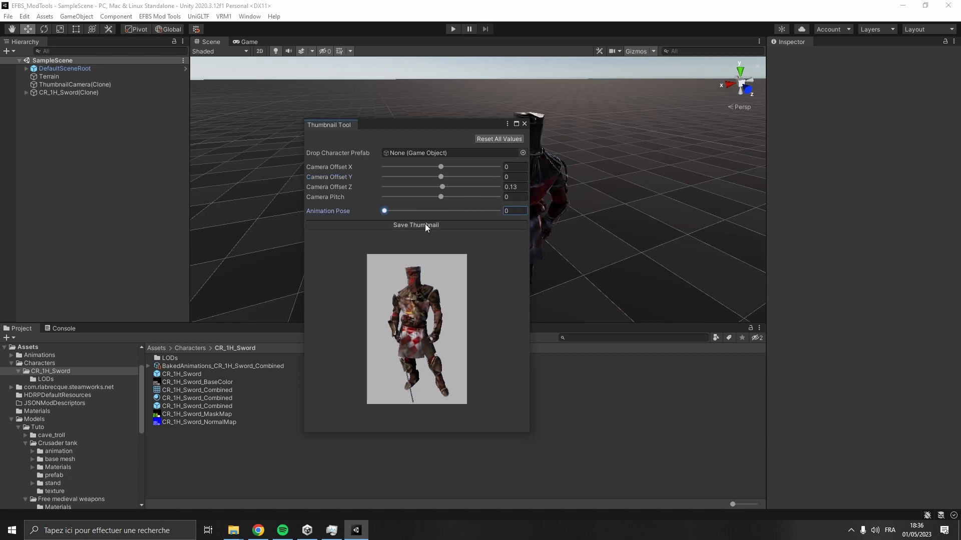
{"action": "left_click", "coordinate": [554, 285]}
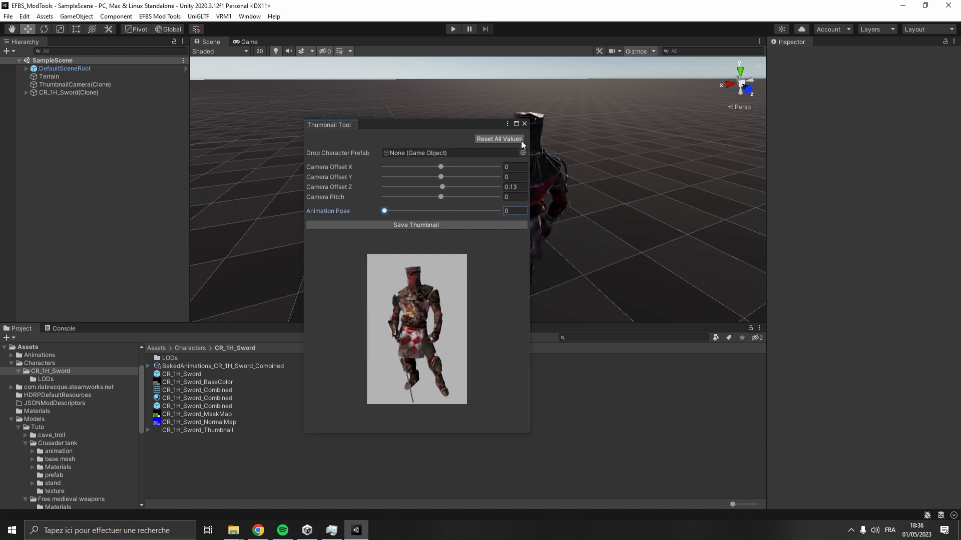
{"action": "left_click", "coordinate": [524, 124]}
{"action": "left_click", "coordinate": [220, 430]}
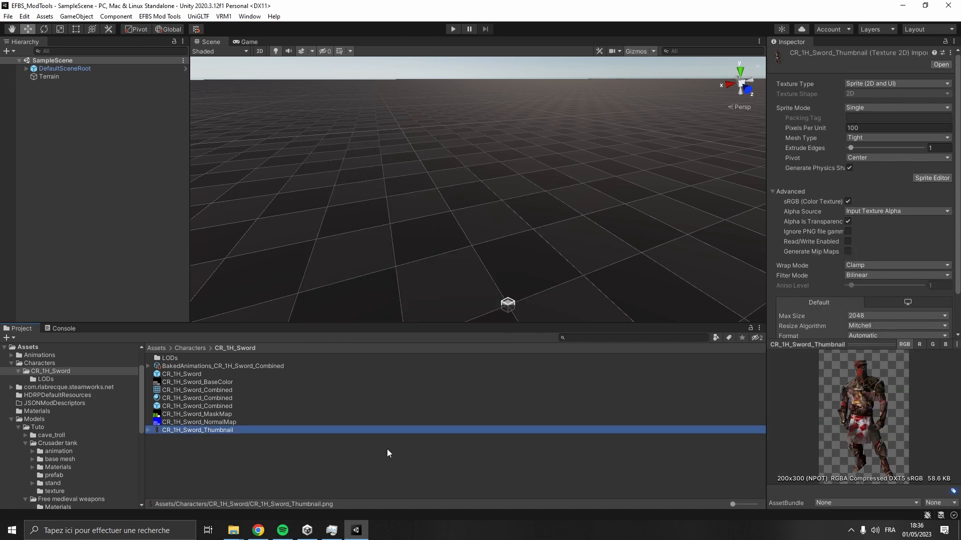
{"action": "left_click", "coordinate": [306, 468]}
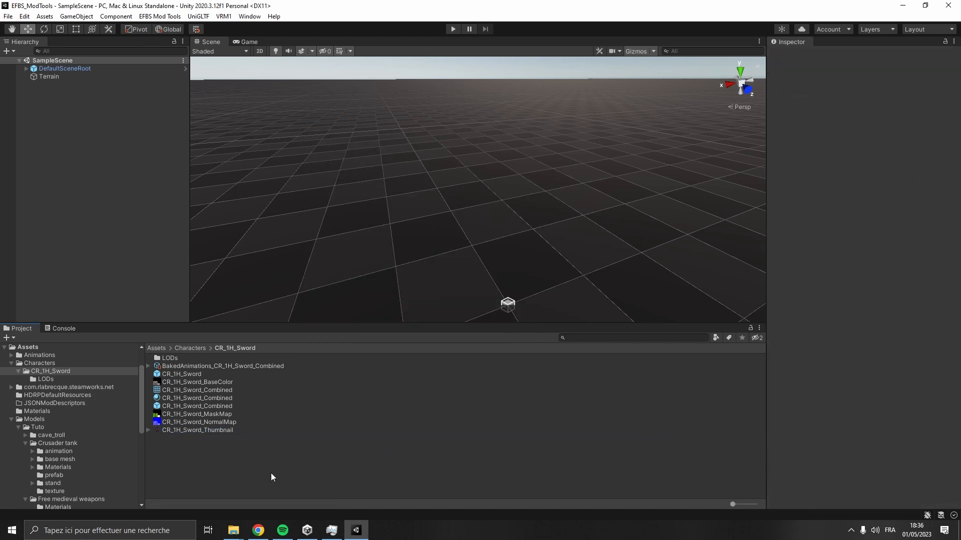
- In the Character Editor, name the character Crusader Swordsman and assign the CR_1H_Sword base prefab and BakedAnimations_CR_1H_Sword_Combined
{"action": "left_click", "coordinate": [166, 18]}
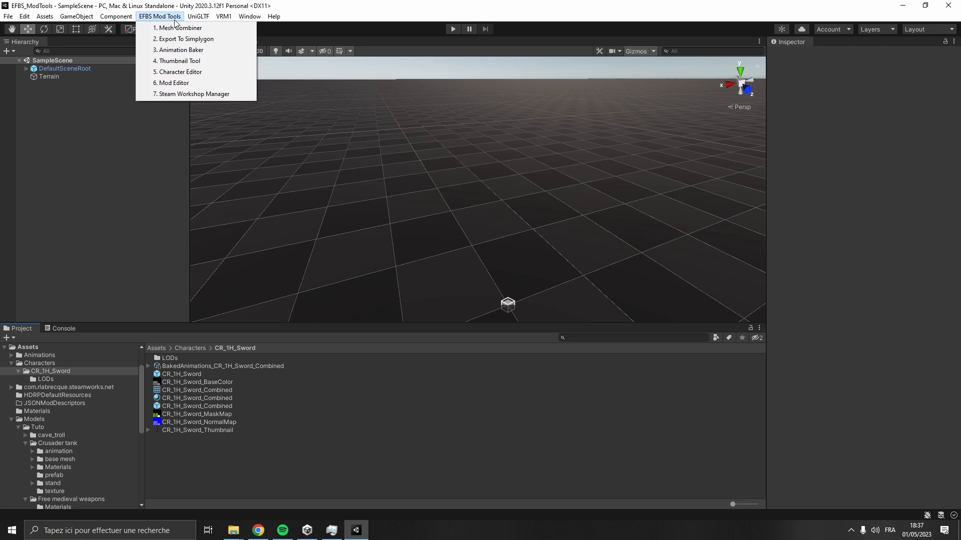
{"action": "left_click", "coordinate": [224, 75]}
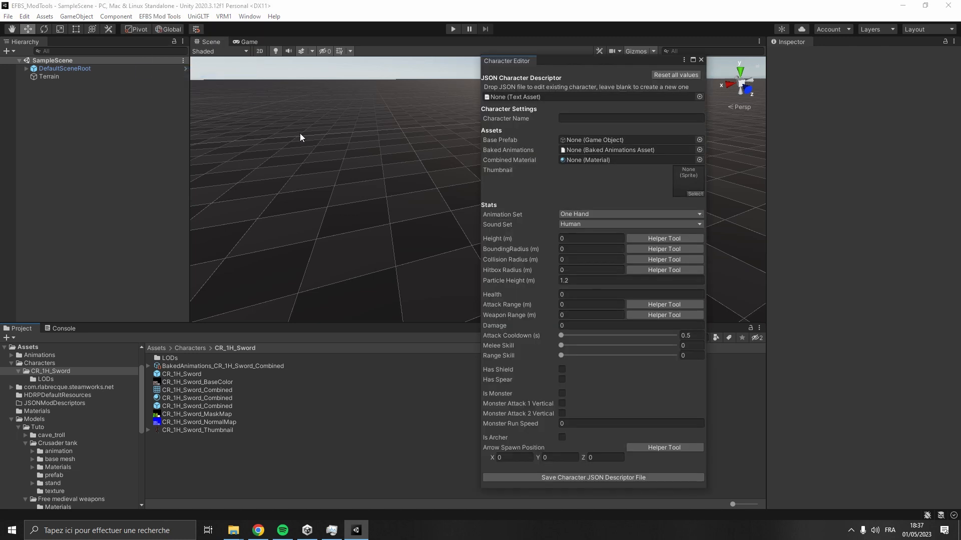
{"action": "left_click_drag", "start_coordinate": [544, 62], "coordinate": [421, 51]}
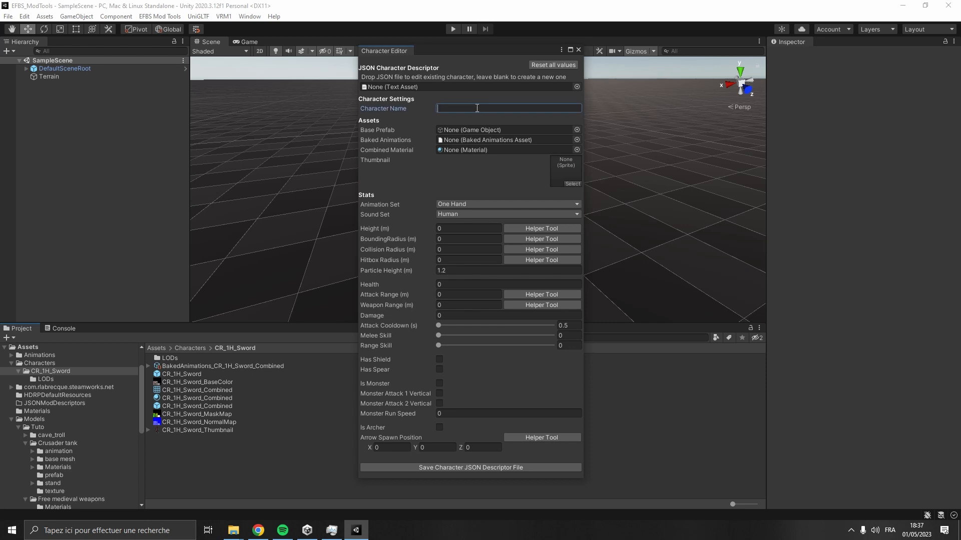
{"action": "type", "text": "Crusader Swordsman"}
{"action": "left_click_drag", "start_coordinate": [223, 373], "coordinate": [483, 130]}
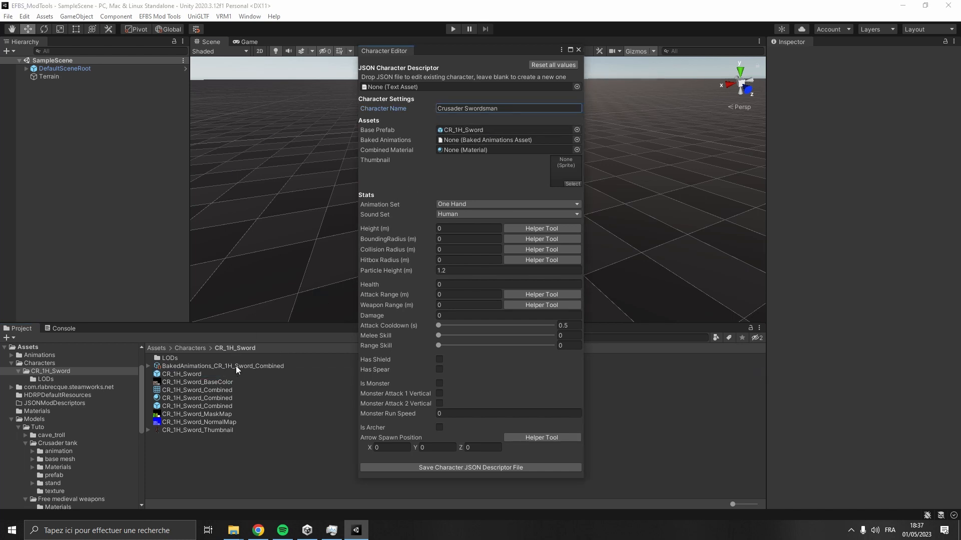
{"action": "left_click_drag", "start_coordinate": [236, 366], "coordinate": [511, 142]}
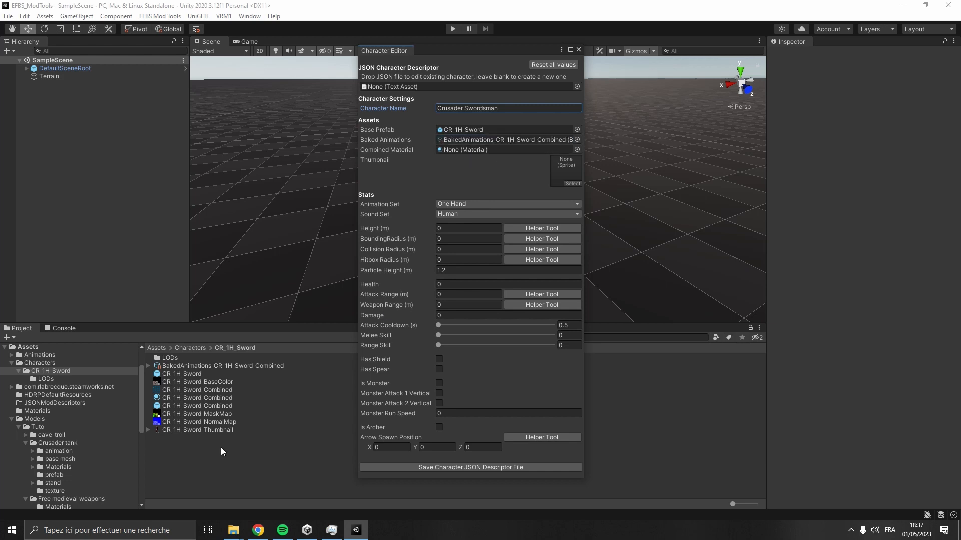
- Duplicate the CR_1H_Sword_Combined material and rename the copy CR_1H_Sword_Combined_Skinned
{"action": "left_click", "coordinate": [215, 398]}
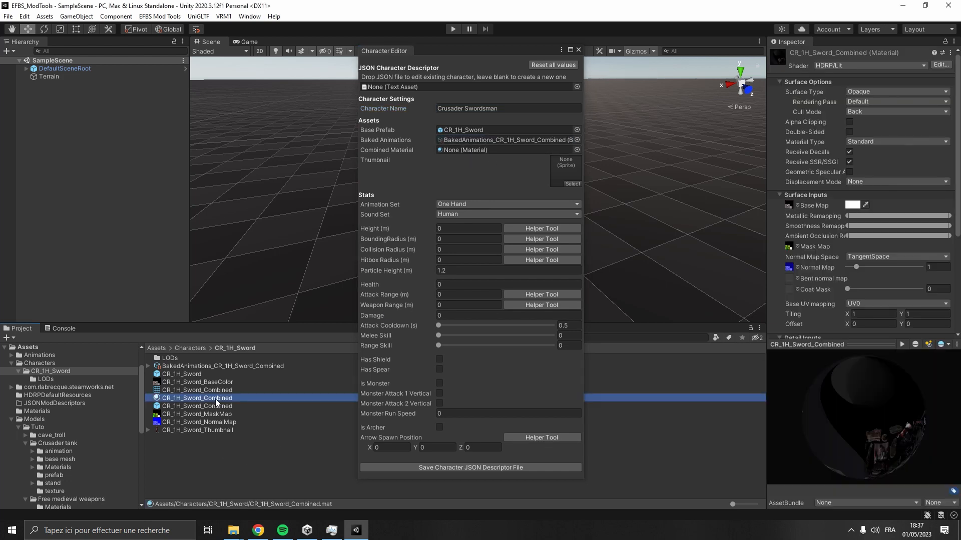
{"action": "key", "text": "ctrl+d"}
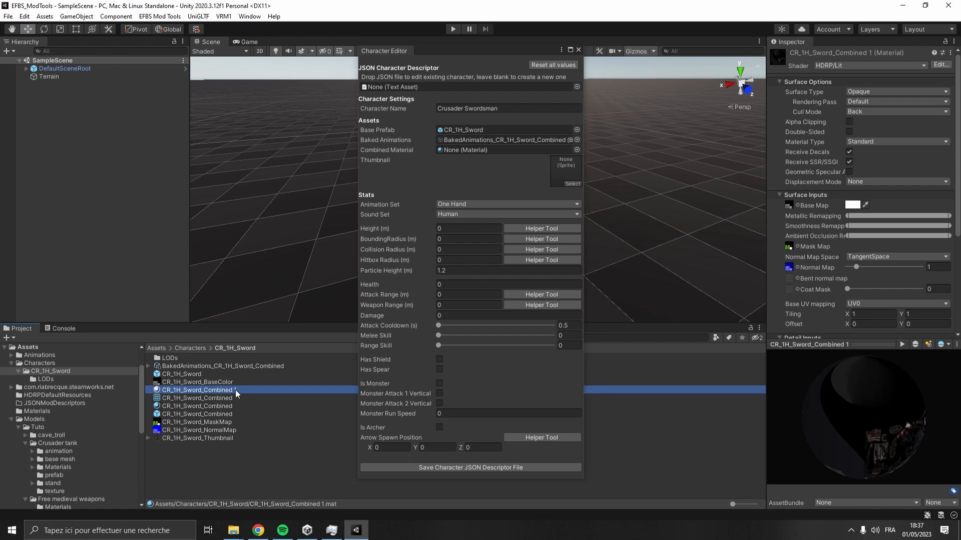
{"action": "left_click", "coordinate": [238, 390]}
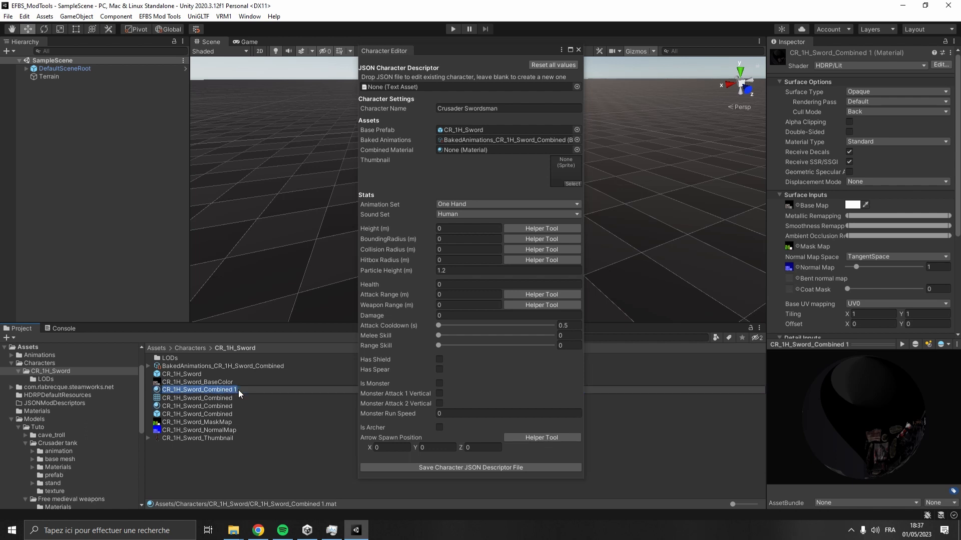
{"action": "type", "text": "_Skinned"}
{"action": "key", "text": "Return"}
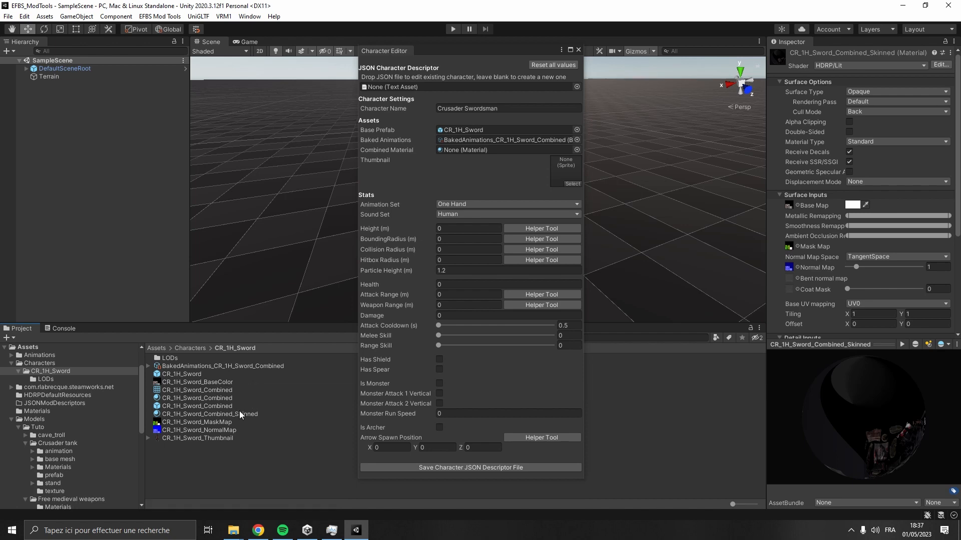
- Switch the CR_1H_Sword_Combined_Skinned material to the EFBS/Lit_Skinned shader and enable GPU instancing
{"action": "left_click", "coordinate": [239, 411]}
{"action": "left_click_drag", "start_coordinate": [958, 132], "coordinate": [938, 74]}
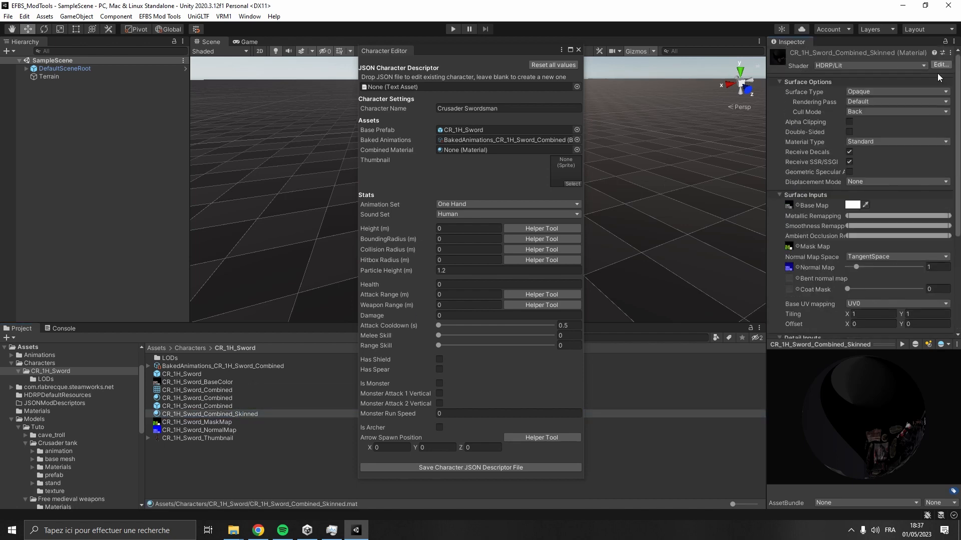
{"action": "left_click", "coordinate": [875, 65]}
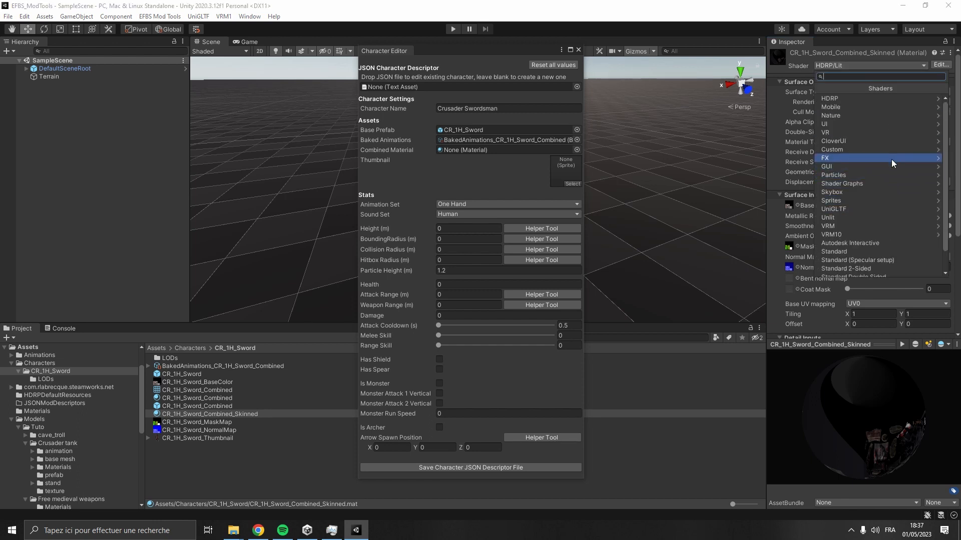
{"action": "scroll", "coordinate": [899, 178], "scroll_direction": "down", "scroll_amount": 2}
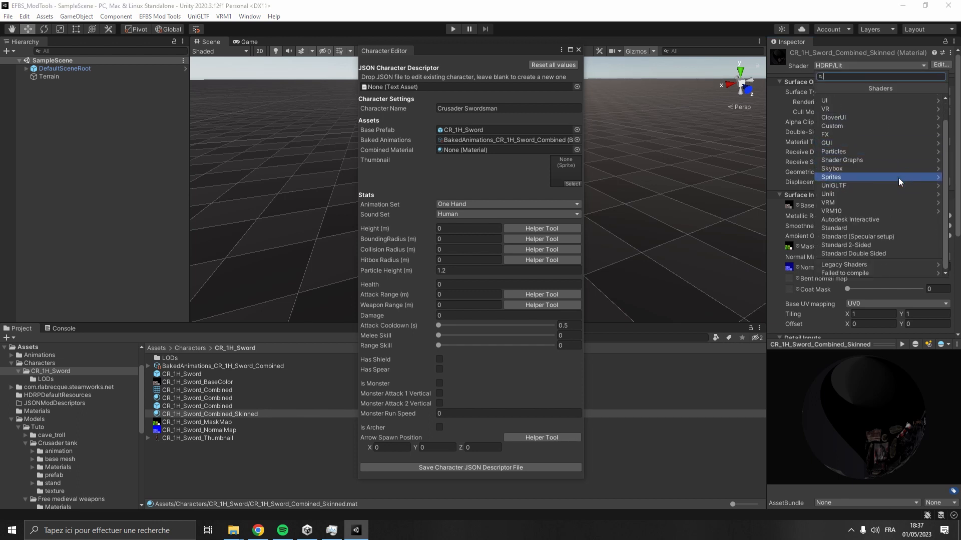
{"action": "left_click", "coordinate": [890, 272]}
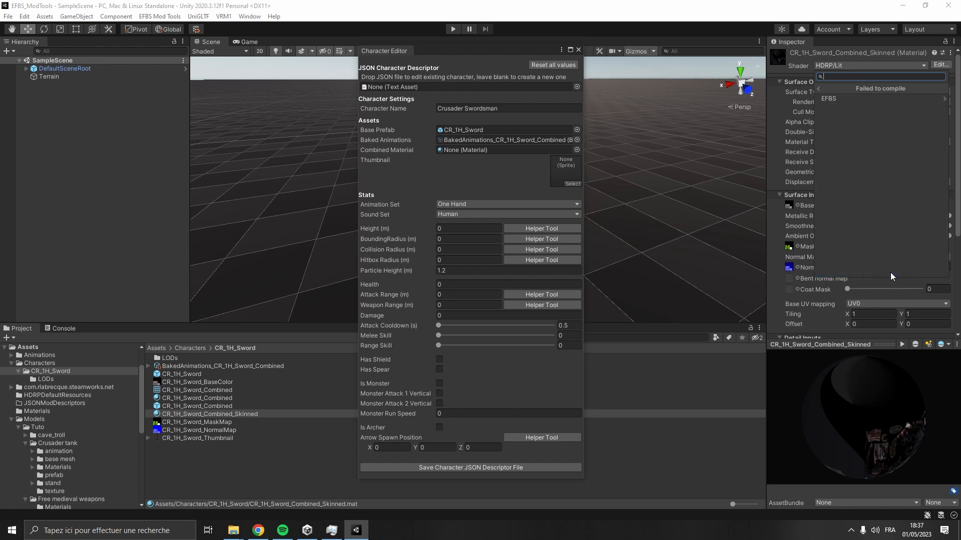
{"action": "left_click", "coordinate": [880, 98]}
{"action": "left_click", "coordinate": [881, 100]}
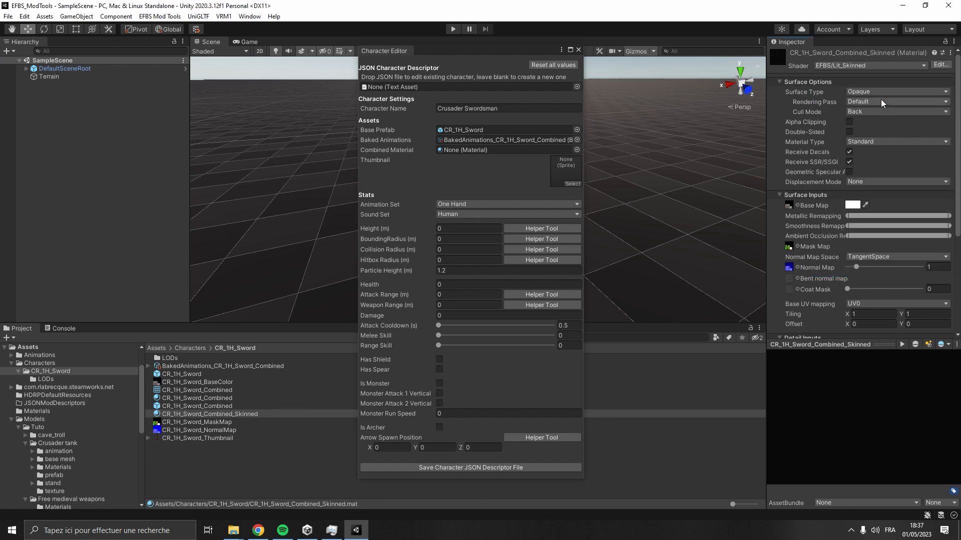
{"action": "scroll", "coordinate": [873, 201], "scroll_direction": "down", "scroll_amount": 5}
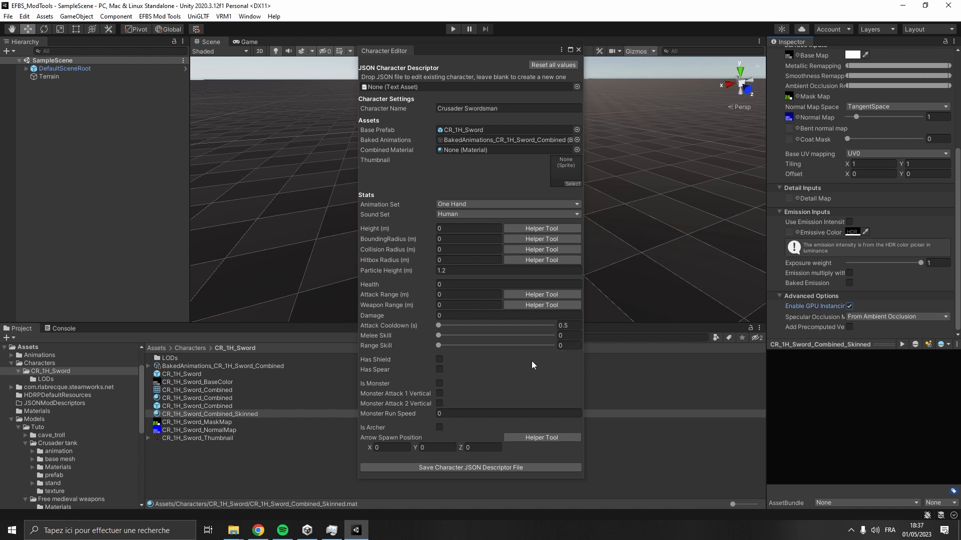
- Assign CR_1H_Sword_Combined_Skinned as the character's combined material and CR_1H_Sword_Thumbnail as its thumbnail
{"action": "left_click_drag", "start_coordinate": [275, 416], "coordinate": [515, 151]}
{"action": "left_click", "coordinate": [227, 439]}
{"action": "left_click_drag", "start_coordinate": [228, 442], "coordinate": [570, 172]}
- Review the Animation Set and Sound Set options, keeping One Hand and Human
{"action": "left_click", "coordinate": [480, 205]}
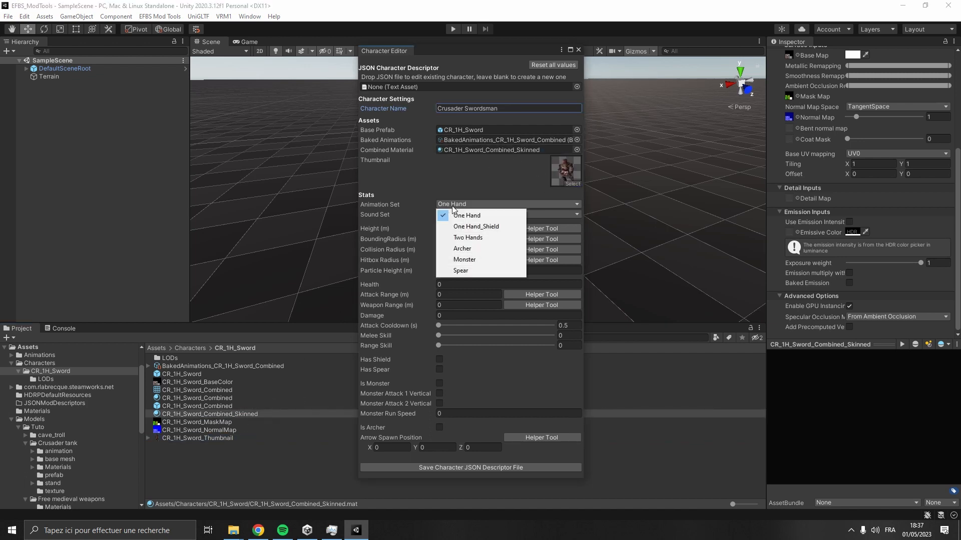
{"action": "left_click", "coordinate": [494, 189]}
{"action": "left_click", "coordinate": [482, 215]}
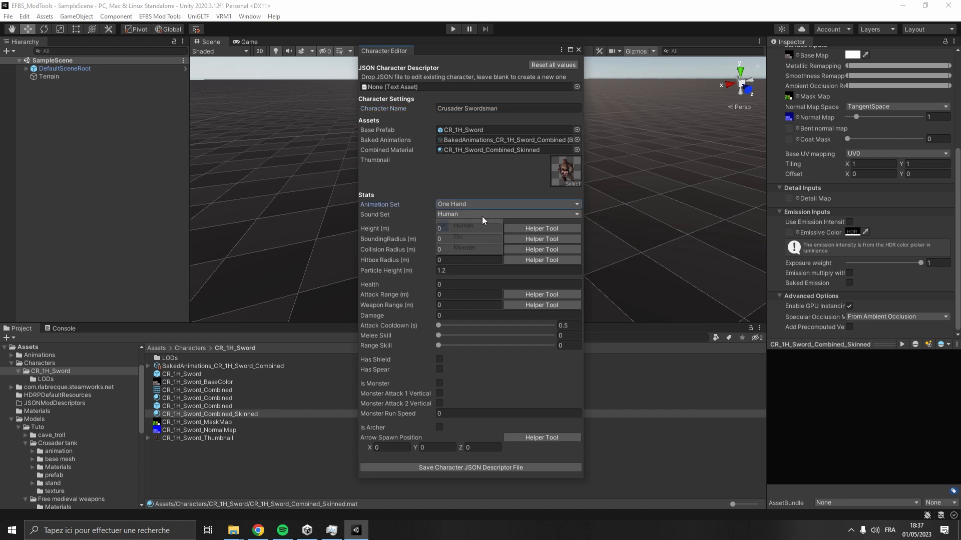
{"action": "left_click", "coordinate": [510, 183]}
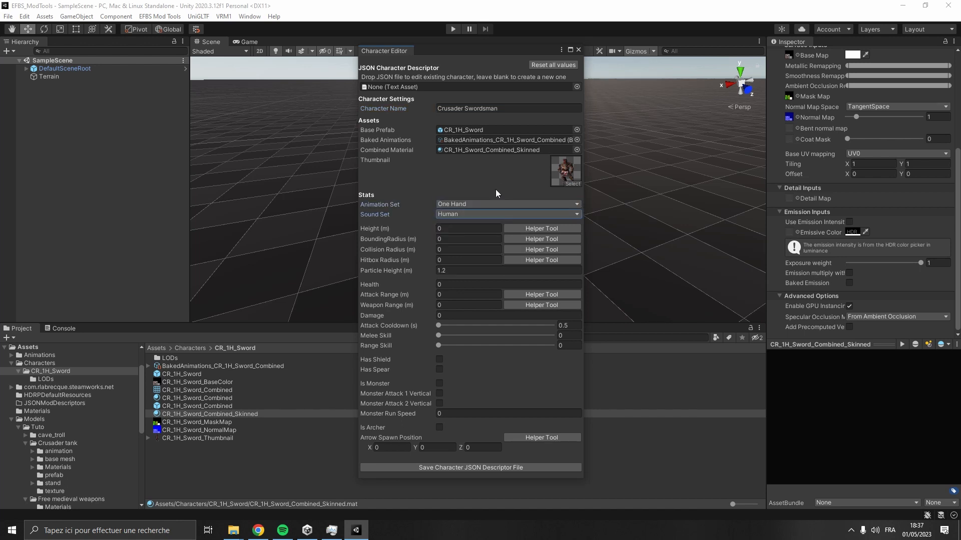
- Measure the character with the height helper at 1.72 m and copy the value into the Character Editor
{"action": "left_click_drag", "start_coordinate": [482, 54], "coordinate": [668, 99]}
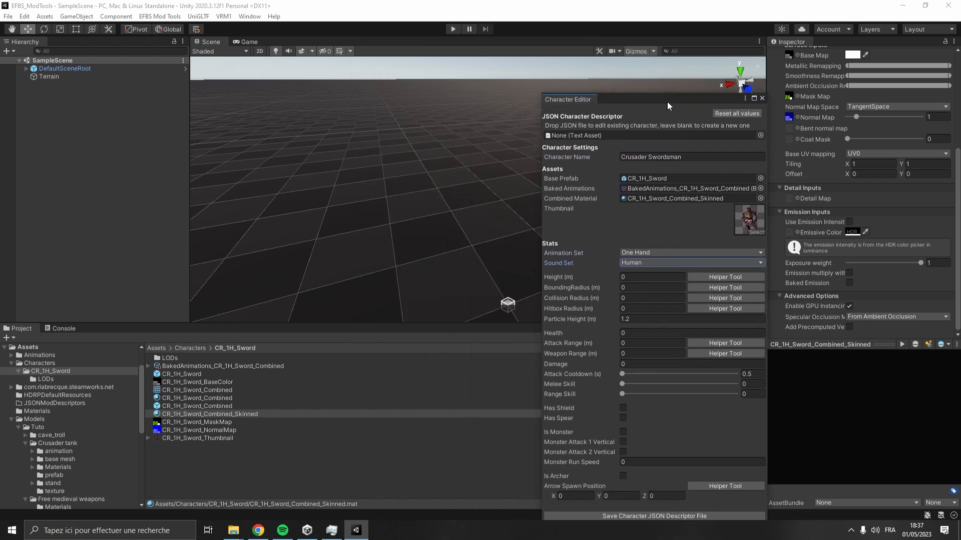
{"action": "left_click", "coordinate": [718, 274]}
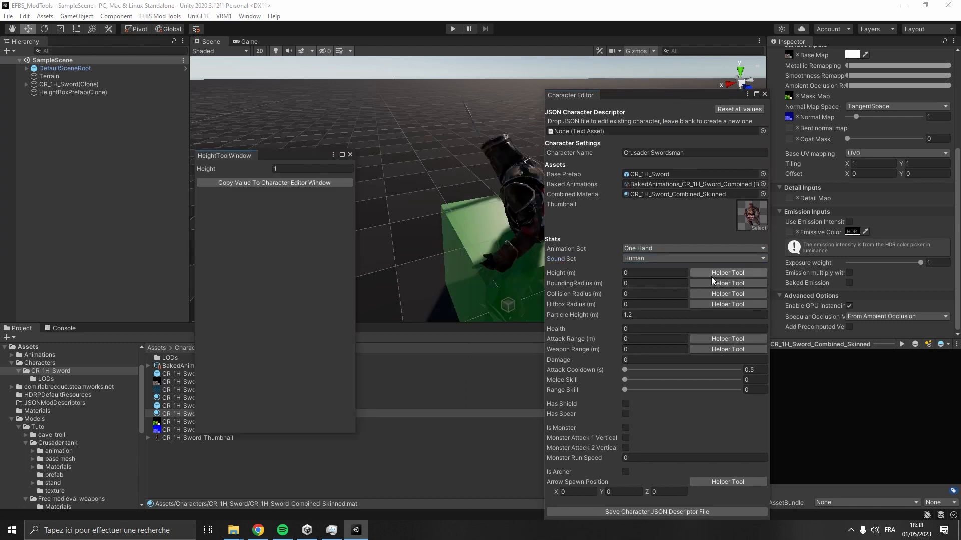
{"action": "right_click_drag", "start_coordinate": [421, 164], "coordinate": [575, 150]}
{"action": "left_click", "coordinate": [270, 169]}
{"action": "left_click_drag", "start_coordinate": [268, 169], "coordinate": [281, 170]}
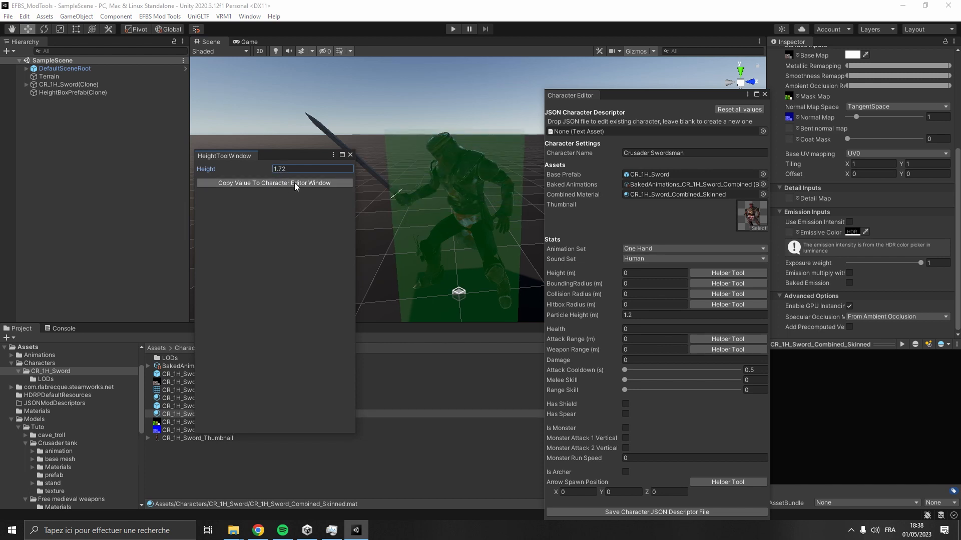
{"action": "left_click", "coordinate": [294, 182]}
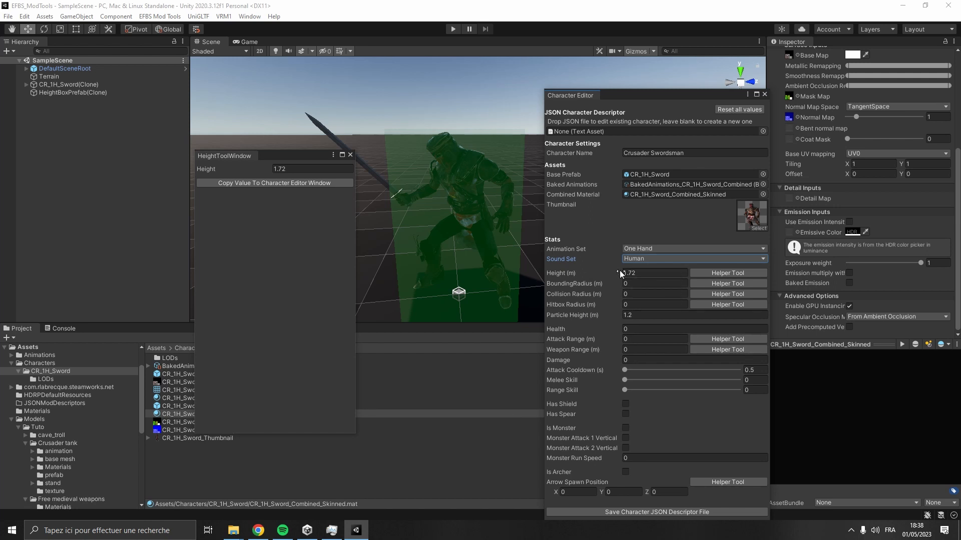
- Copy a bounding radius of 1 m from the bounding sphere helper into the Character Editor and close the helper
{"action": "left_click", "coordinate": [727, 283]}
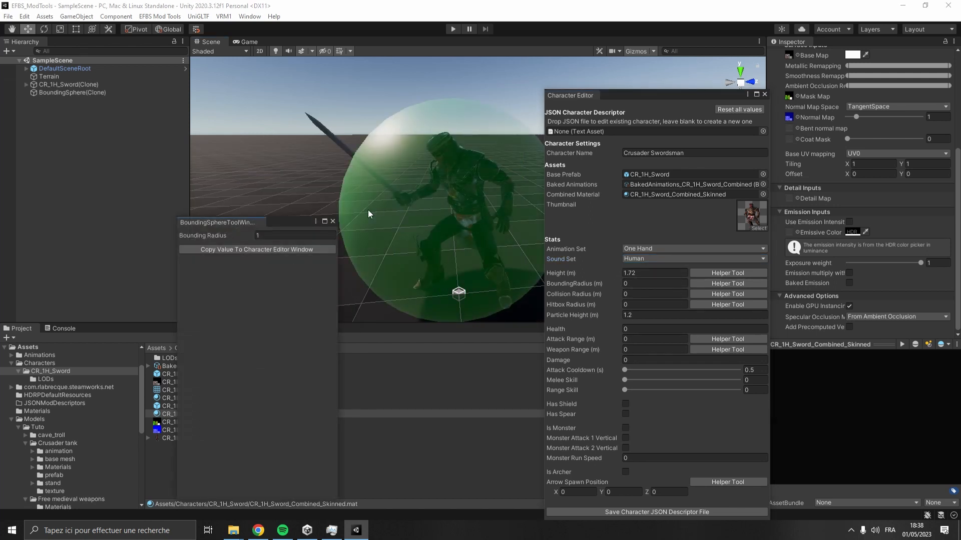
{"action": "left_click", "coordinate": [309, 254]}
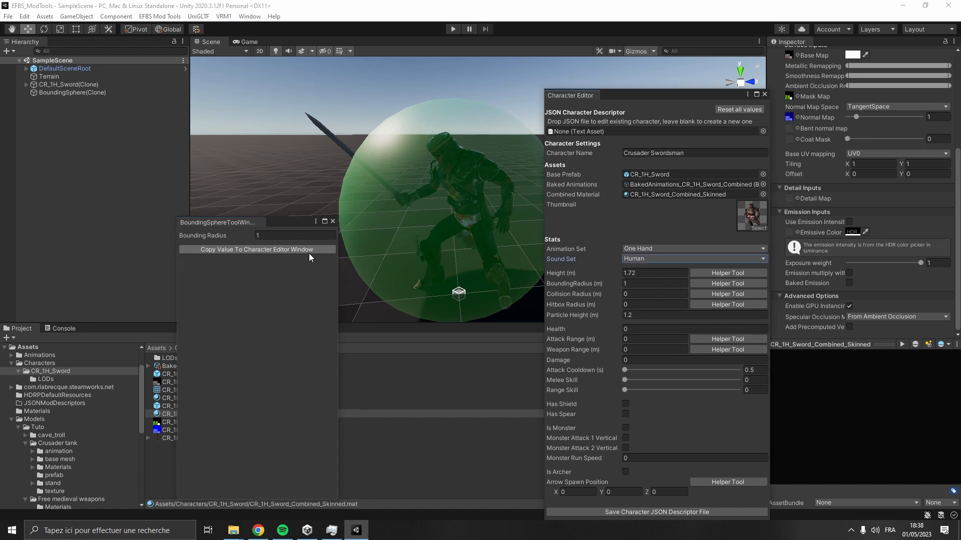
{"action": "left_click", "coordinate": [333, 221]}
- Set the collision radius to 0.62 and the hitbox radius to 0.37 with the helper and copy both into the Character Editor
{"action": "left_click", "coordinate": [721, 294]}
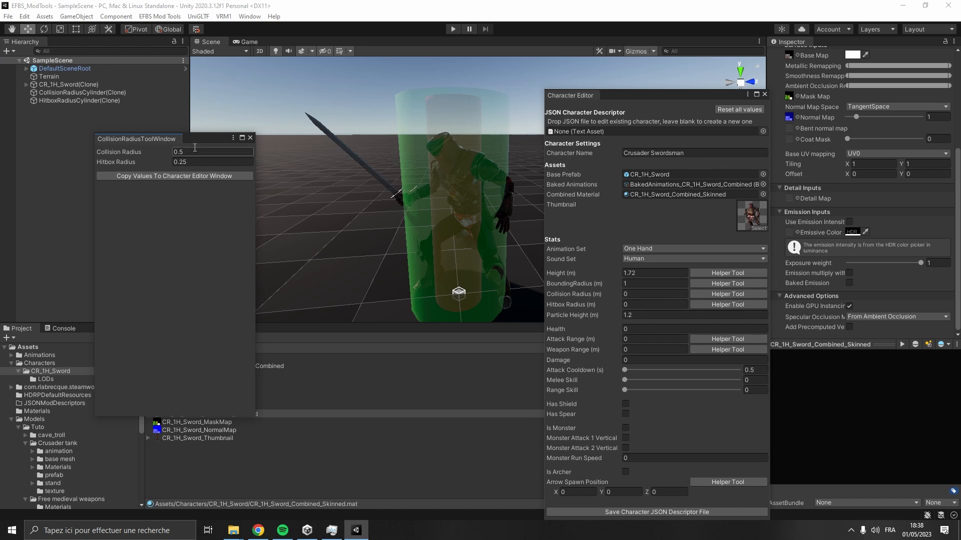
{"action": "left_click", "coordinate": [175, 152]}
{"action": "type", "text": "0.62"}
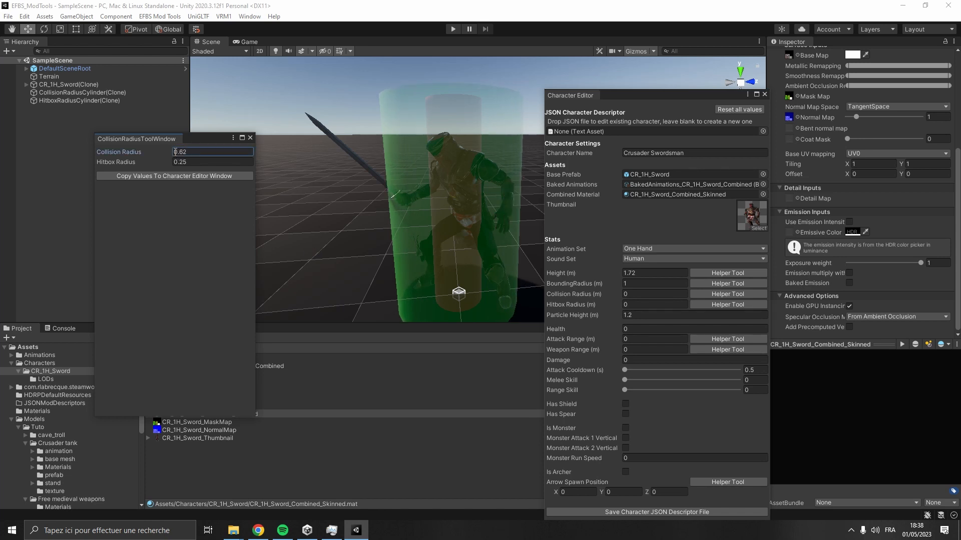
{"action": "left_click", "coordinate": [173, 162]}
{"action": "left_click_drag", "start_coordinate": [170, 160], "coordinate": [173, 160]}
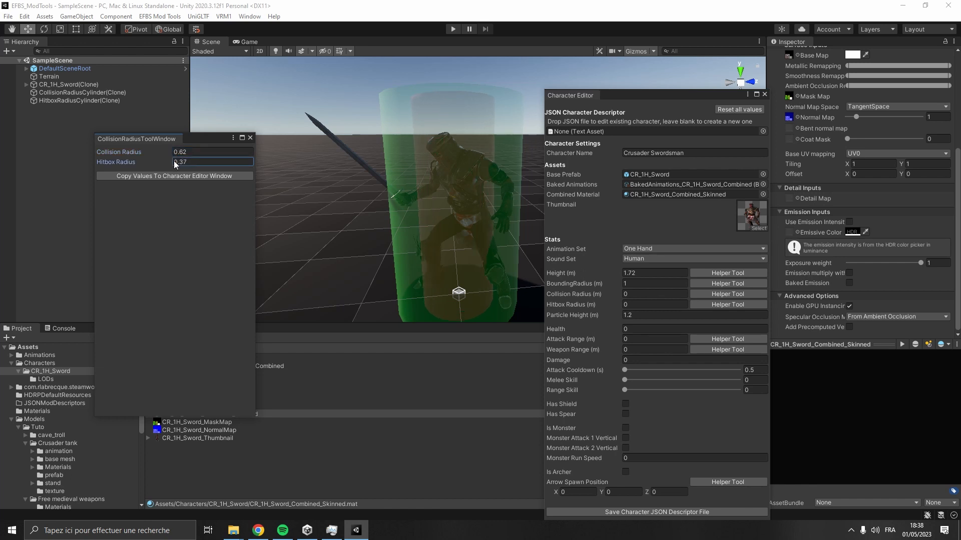
{"action": "left_click", "coordinate": [185, 176]}
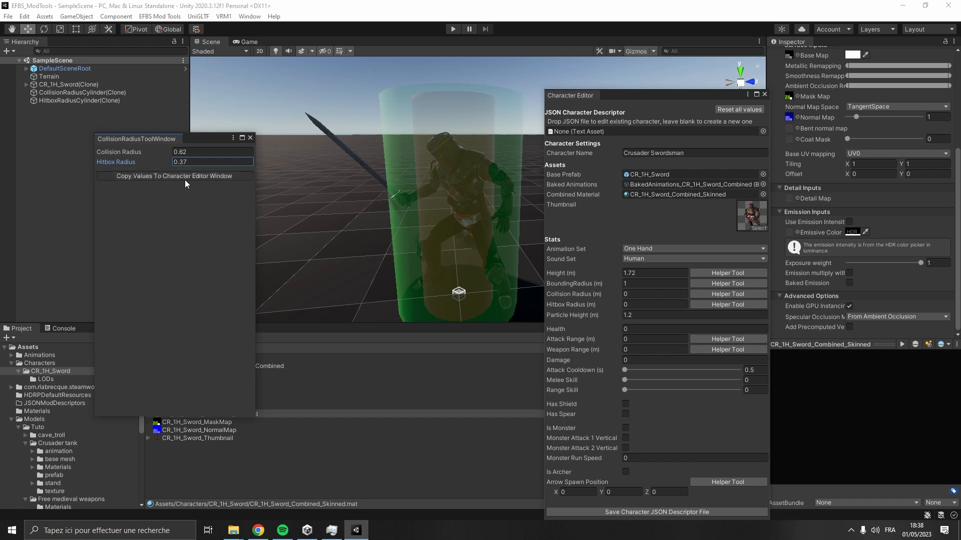
{"action": "left_click", "coordinate": [251, 138]}
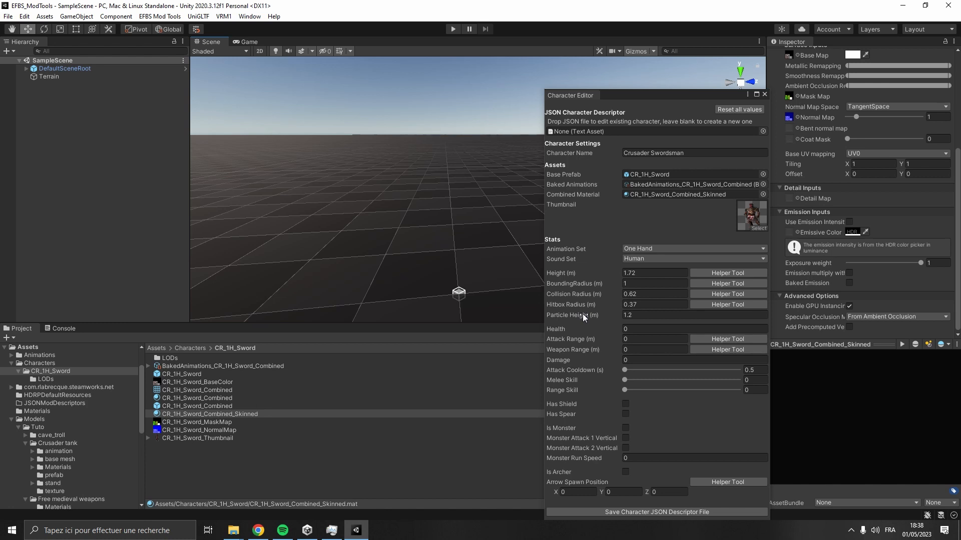
- Set the character's health to 100 and open the attack range helper with the One Hand animation set
{"action": "left_click", "coordinate": [625, 330]}
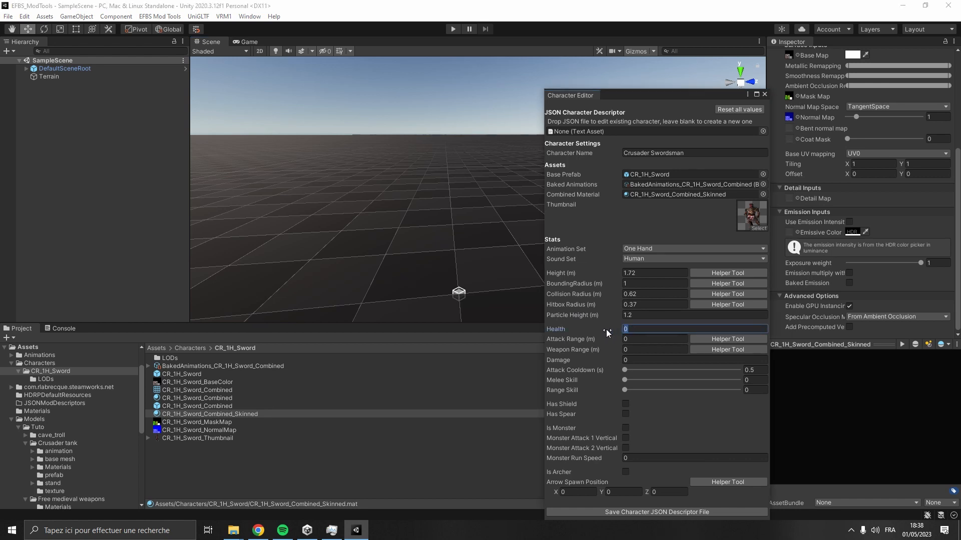
{"action": "type", "text": "100"}
{"action": "left_click", "coordinate": [715, 340]}
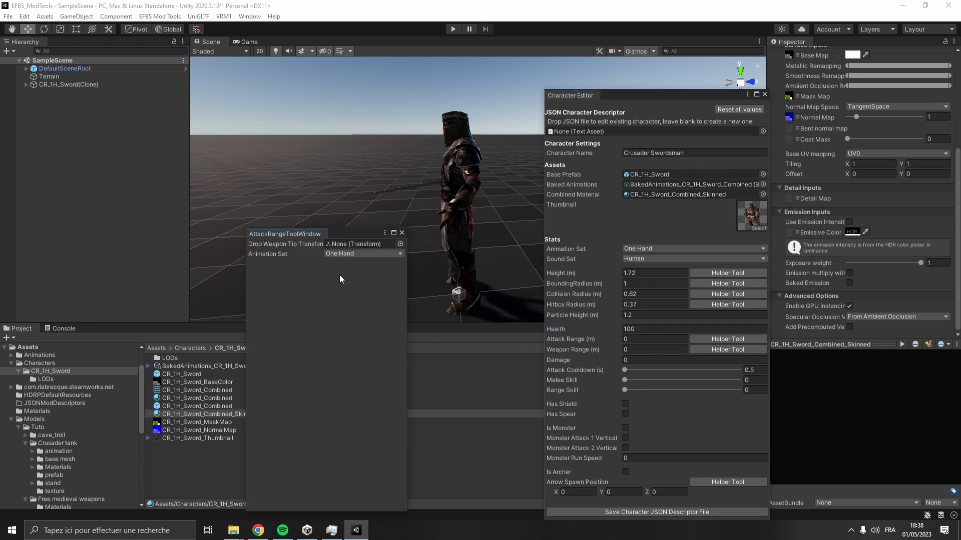
{"action": "left_click", "coordinate": [359, 254]}
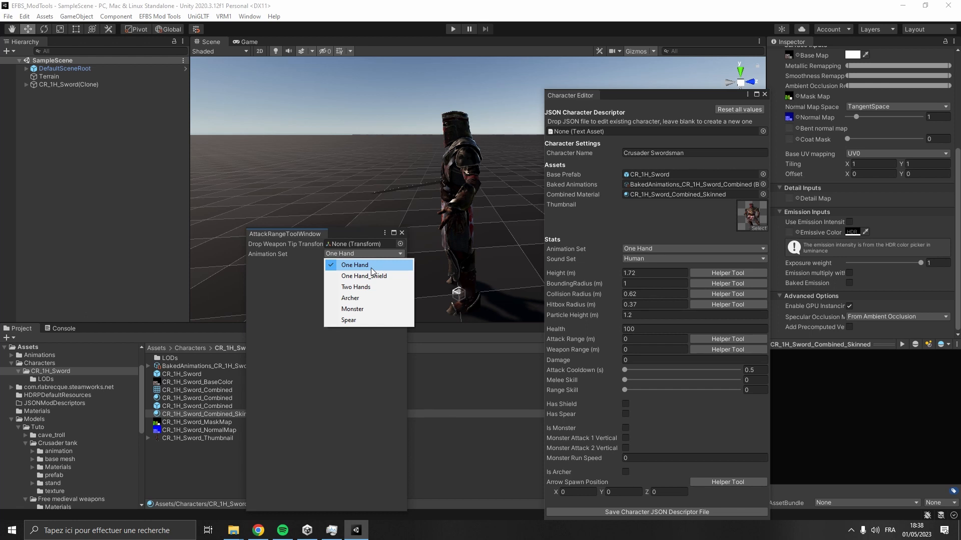
{"action": "left_click", "coordinate": [371, 268]}
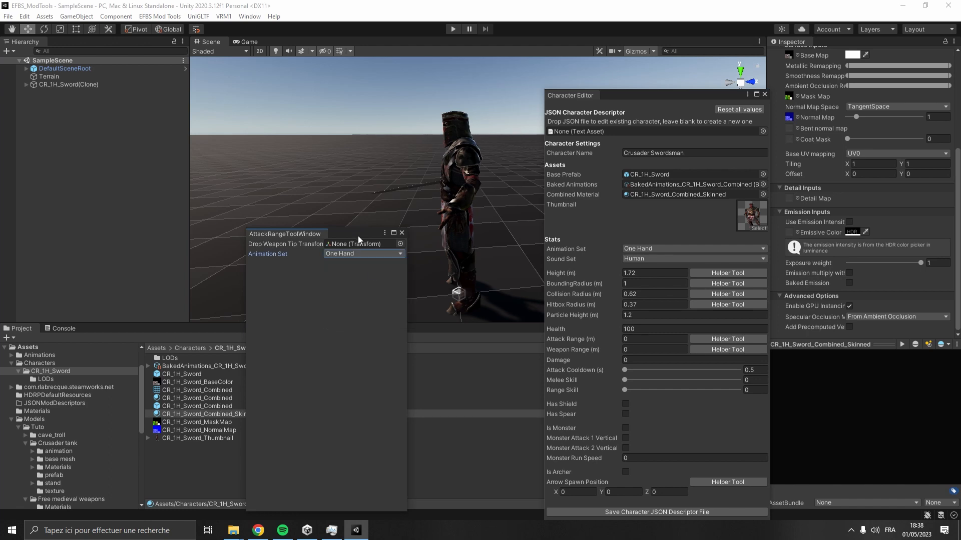
{"action": "left_click_drag", "start_coordinate": [358, 236], "coordinate": [367, 233]}
- Find Sword_OH in the character's hierarchy and create an empty child object under it named WeaponTIP
{"action": "left_click", "coordinate": [87, 51]}
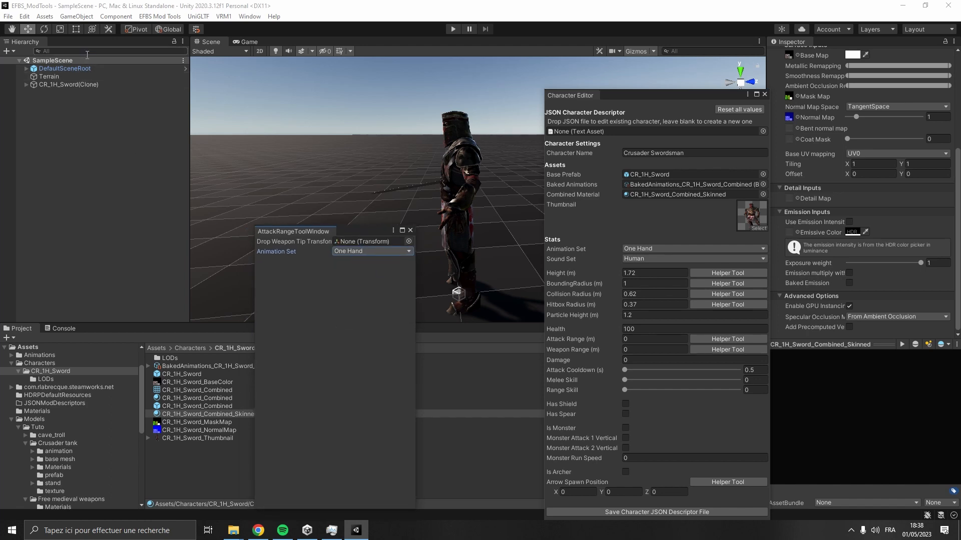
{"action": "type", "text": "sword"}
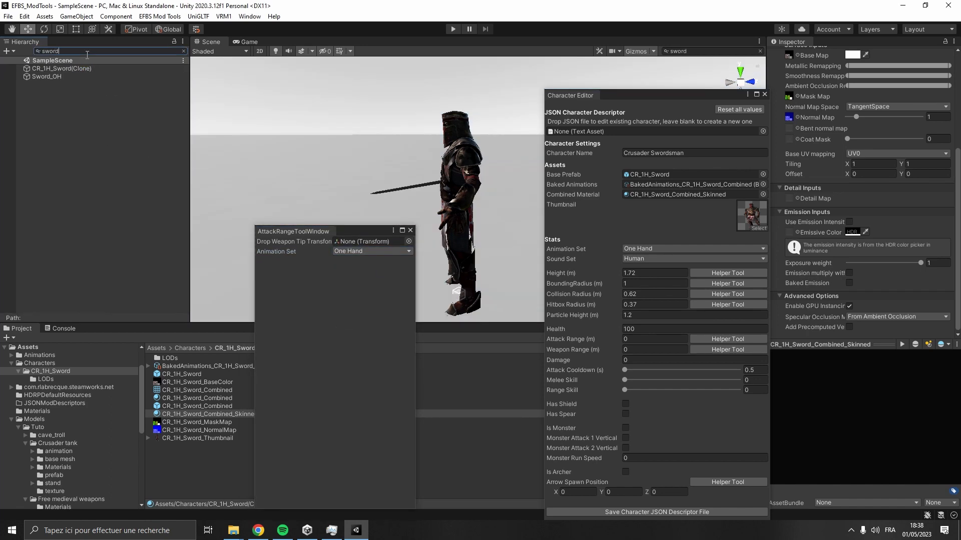
{"action": "left_click", "coordinate": [44, 77]}
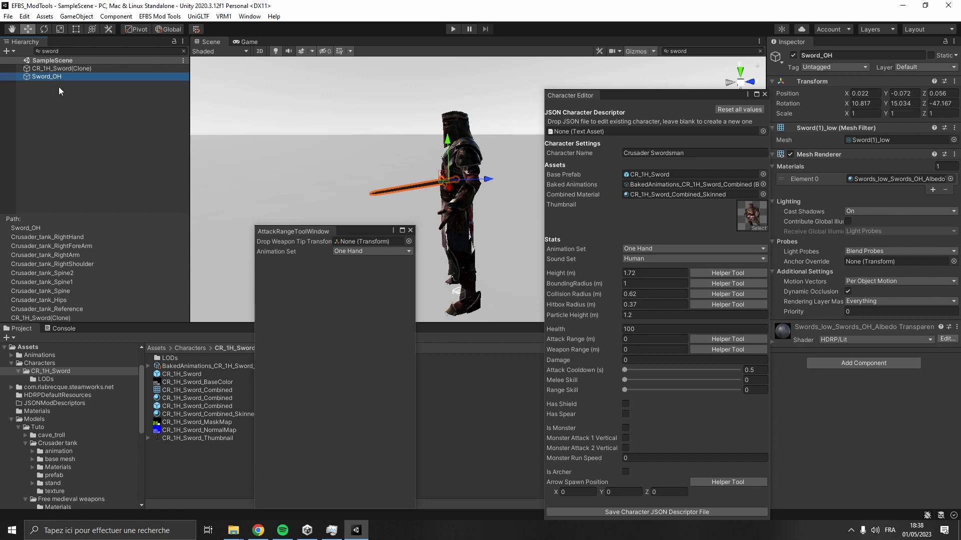
{"action": "left_click", "coordinate": [184, 52]}
{"action": "right_click", "coordinate": [135, 247]}
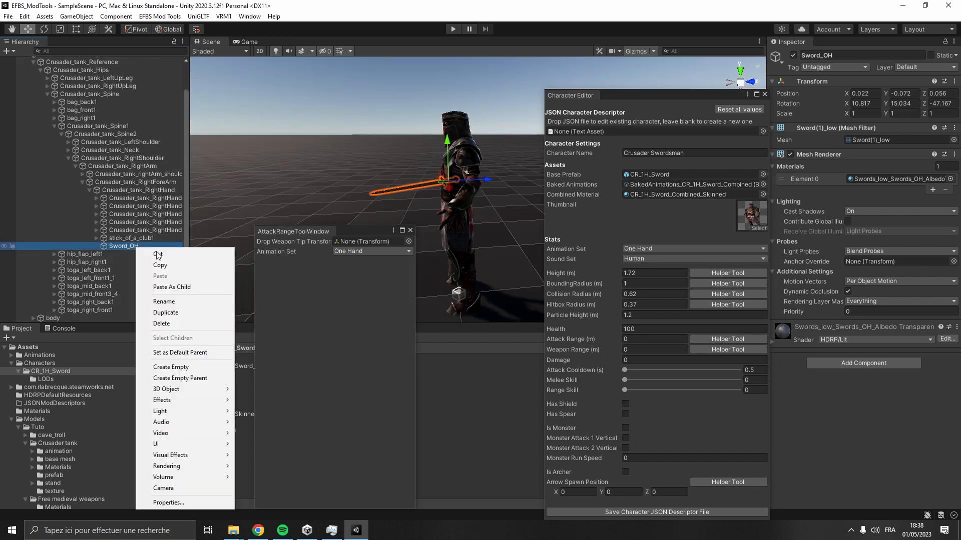
{"action": "left_click", "coordinate": [171, 367]}
{"action": "type", "text": "W"}
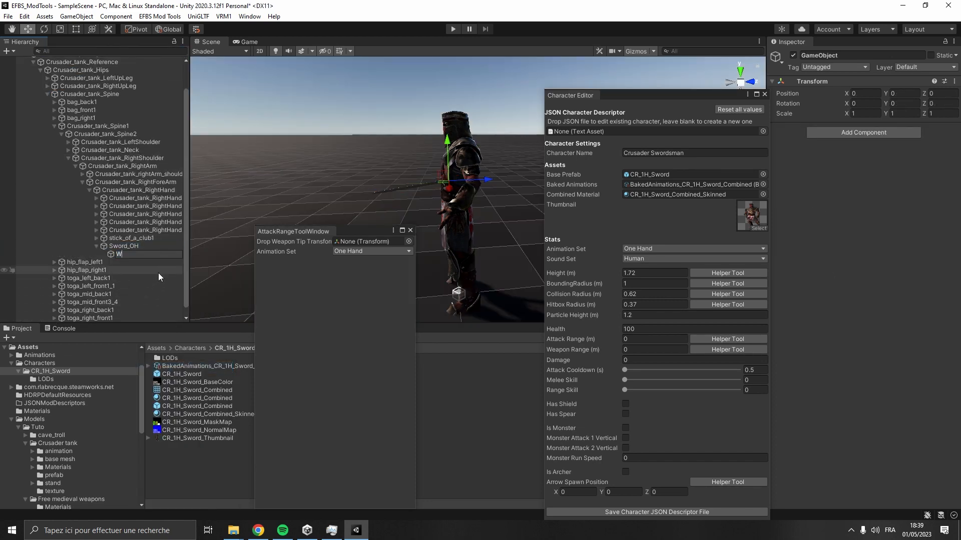
{"action": "type", "text": "eaponTIP"}
{"action": "key", "text": "Return"}
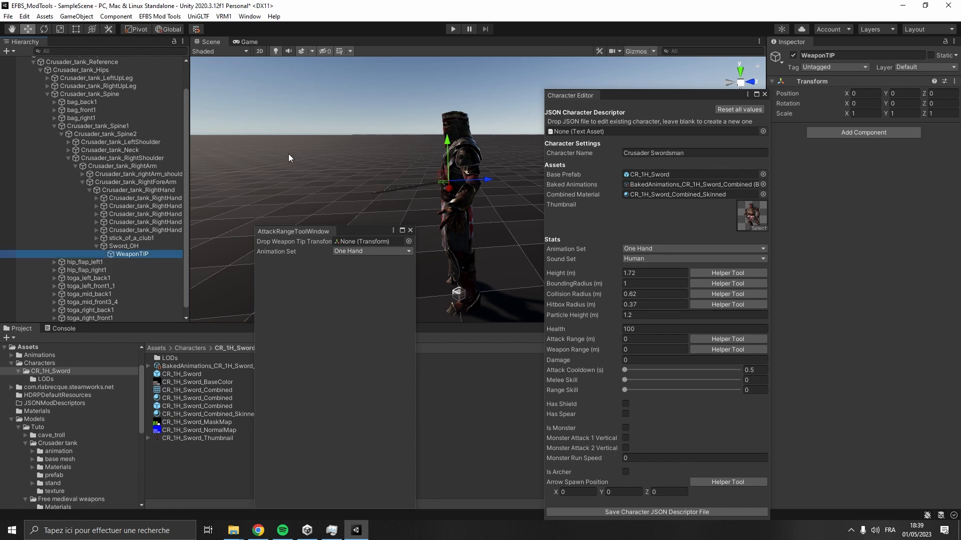
- Switch to local handle orientation and move WeaponTIP along the blade to the sword's tip, at about Z 1.075
{"action": "right_click_drag", "start_coordinate": [288, 158], "coordinate": [375, 197]}
{"action": "left_click", "coordinate": [171, 31]}
{"action": "right_click_drag", "start_coordinate": [298, 149], "coordinate": [576, 185]}
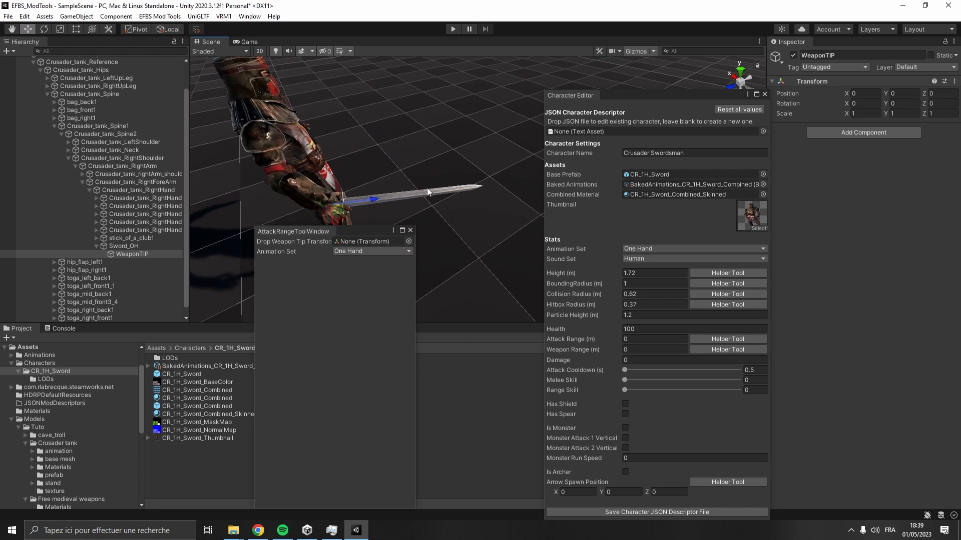
{"action": "left_click_drag", "start_coordinate": [376, 199], "coordinate": [488, 216]}
- Assign WeaponTIP as the weapon tip transform, compute the attack and weapon ranges, and copy them into the Character Editor
{"action": "left_click_drag", "start_coordinate": [150, 255], "coordinate": [356, 248]}
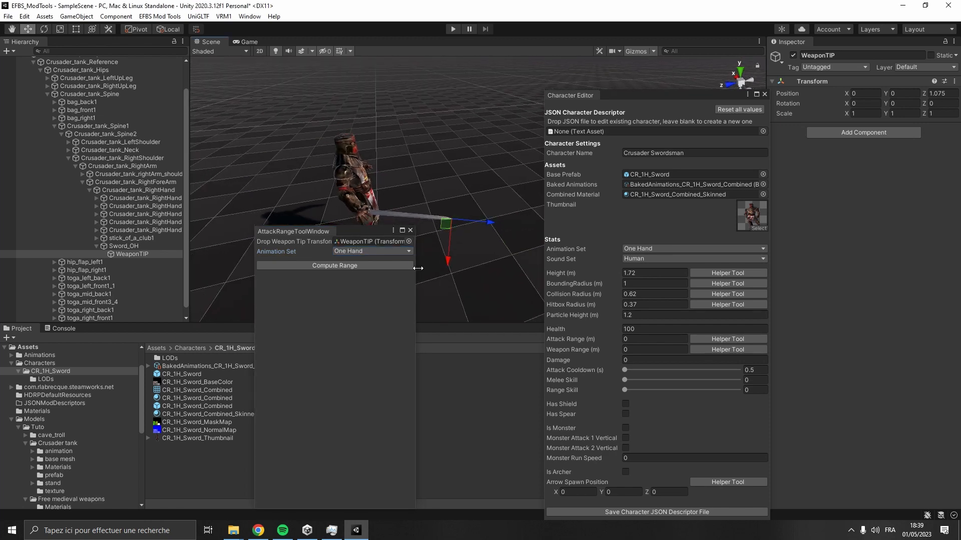
{"action": "left_click", "coordinate": [396, 270]}
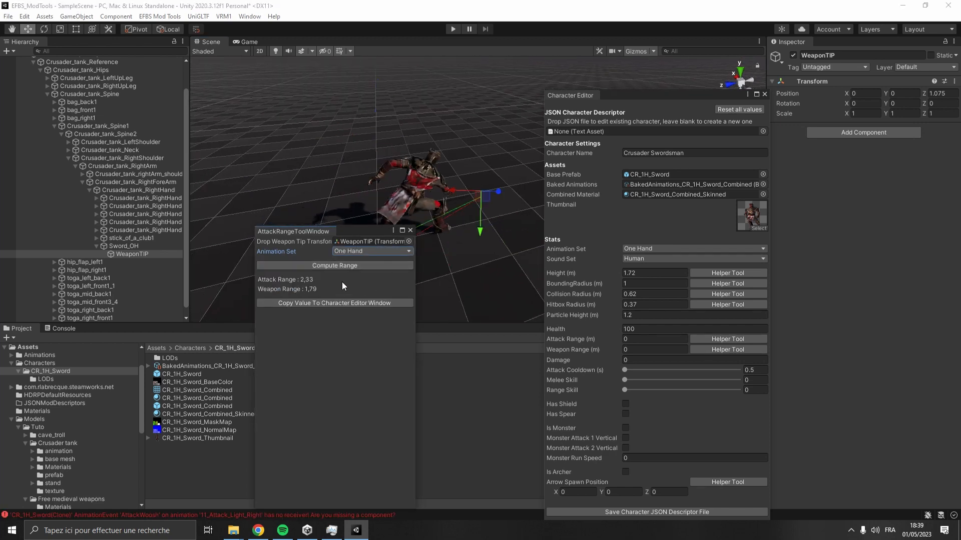
{"action": "left_click", "coordinate": [359, 304]}
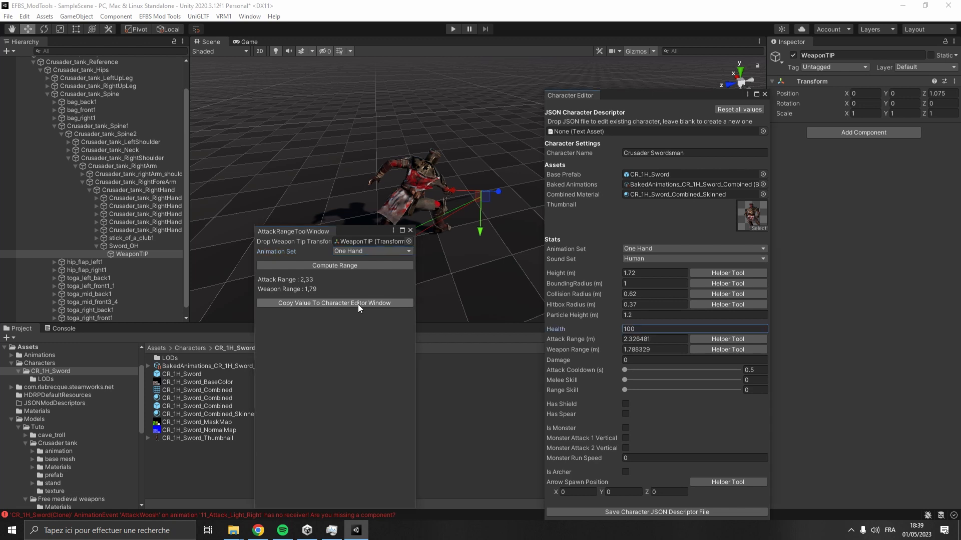
{"action": "left_click", "coordinate": [410, 231]}
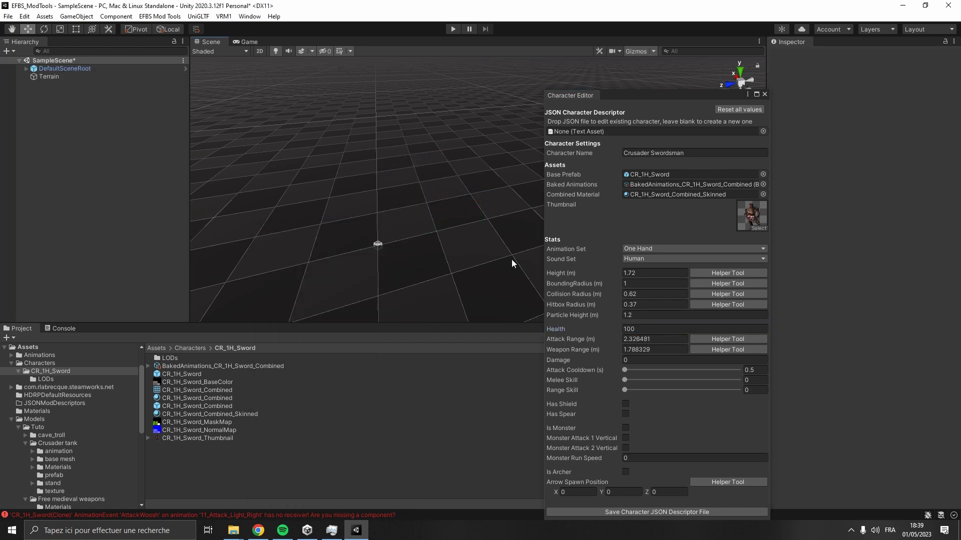
- Set the character's damage to 50, attack cooldown to 0.75 s and melee skill to 54
{"action": "left_click", "coordinate": [659, 359]}
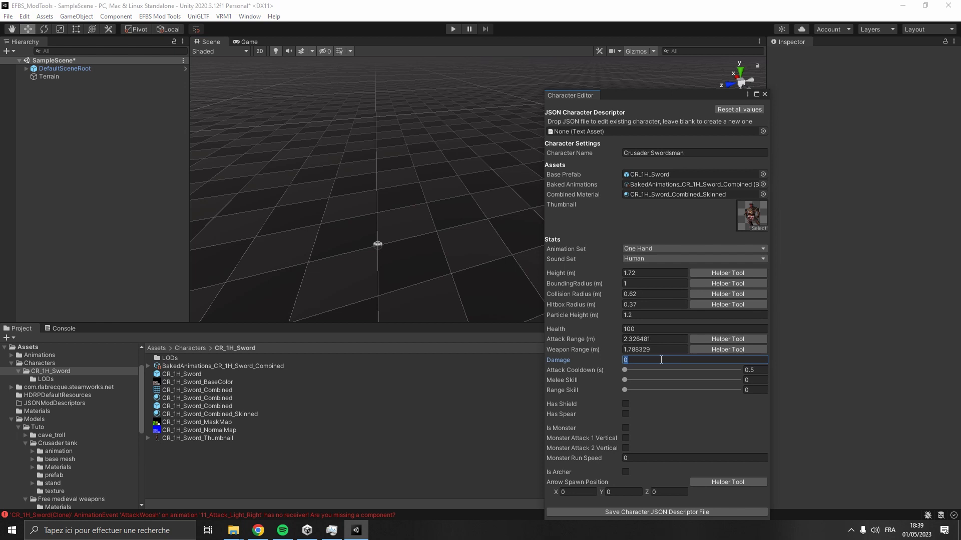
{"action": "type", "text": "50"}
{"action": "left_click", "coordinate": [756, 369]}
{"action": "type", "text": "0.75"}
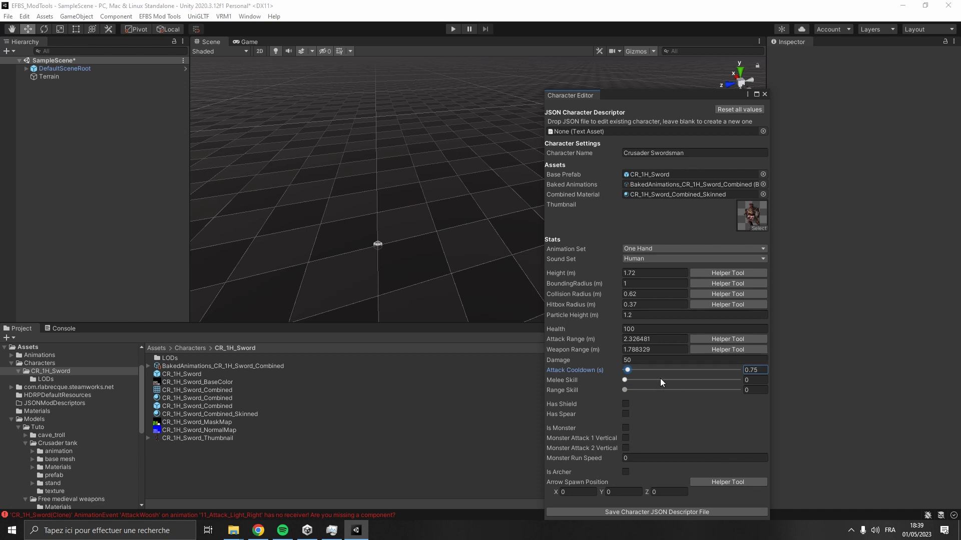
{"action": "left_click_drag", "start_coordinate": [661, 380], "coordinate": [699, 381]}
- Save the character's JSON descriptor file, close the Character Editor, and inspect the contents of Crusader_Swordsman_JSON_Descriptor
{"action": "left_click", "coordinate": [679, 512]}
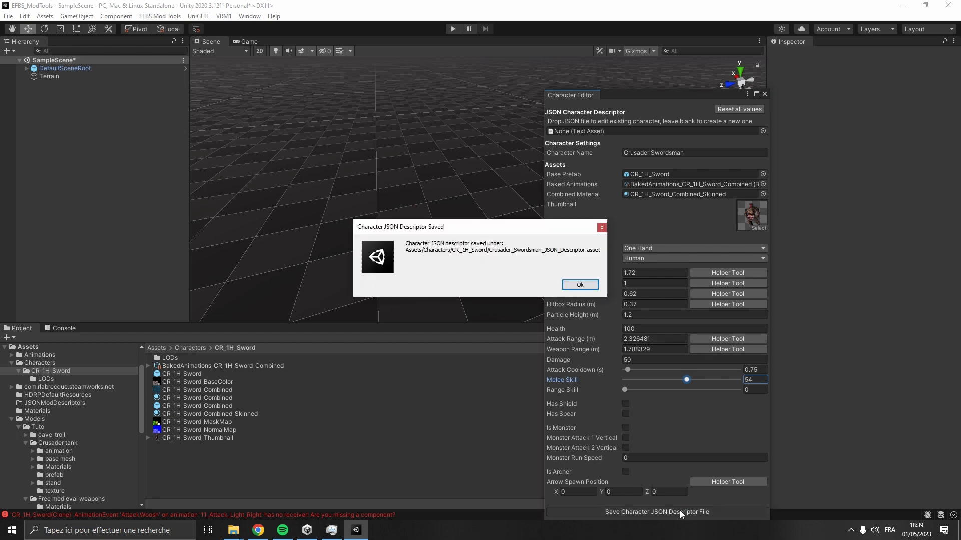
{"action": "left_click", "coordinate": [579, 285]}
{"action": "left_click", "coordinate": [764, 93]}
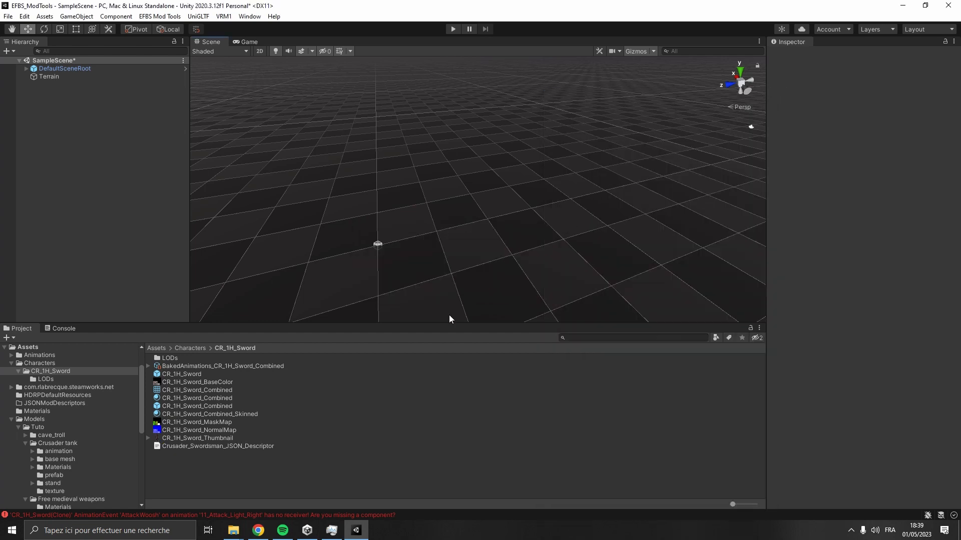
{"action": "left_click", "coordinate": [254, 446]}
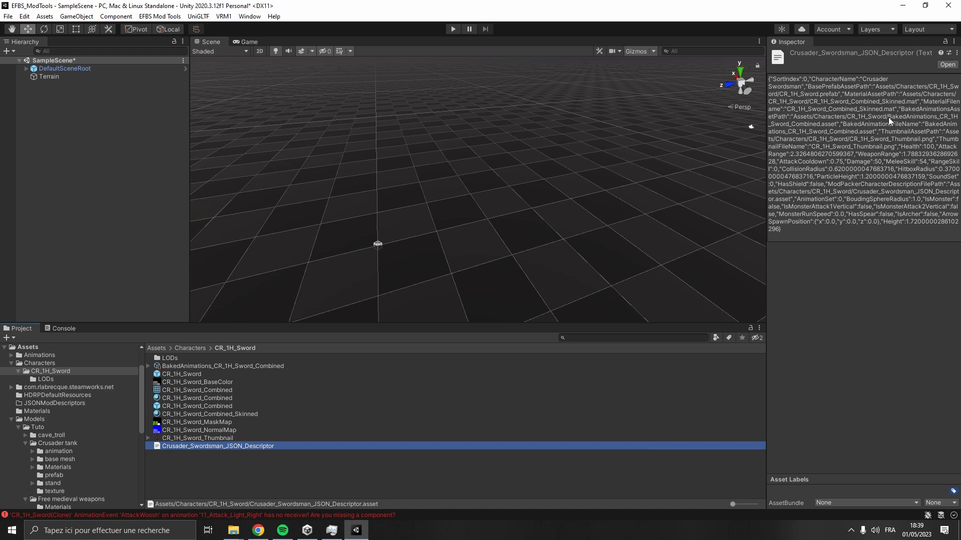
{"action": "left_click", "coordinate": [348, 478]}
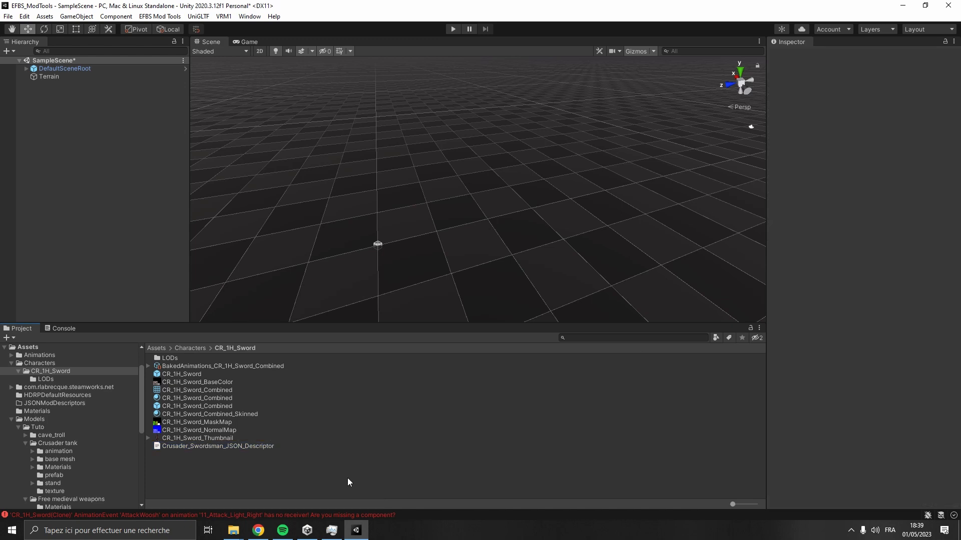